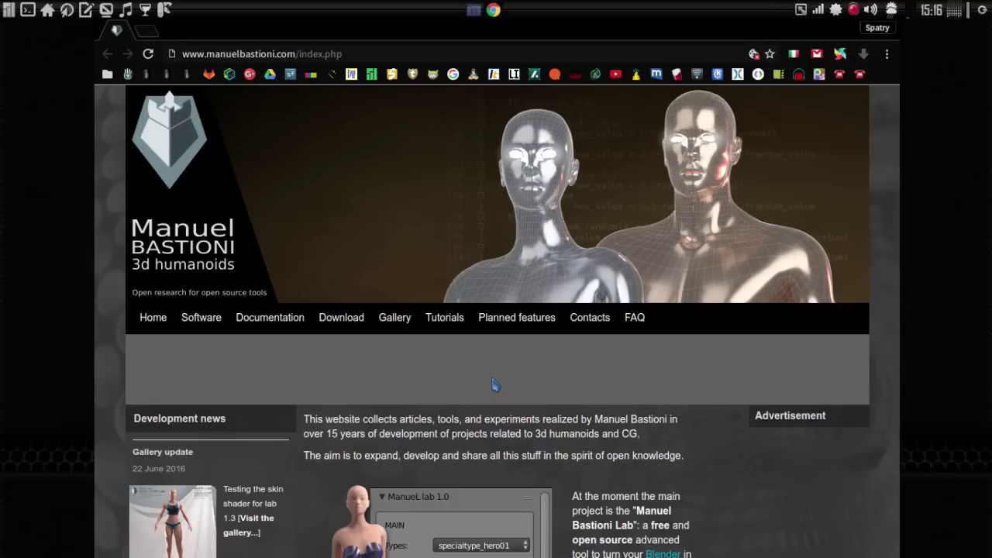
Look over the Manuel Bastioni home page and the ManuelBastioniLAB version 1.2.0 download page
scroll(495, 385, "down", 6)
scroll(494, 384, "down", 3)
scroll(494, 384, "up", 8)
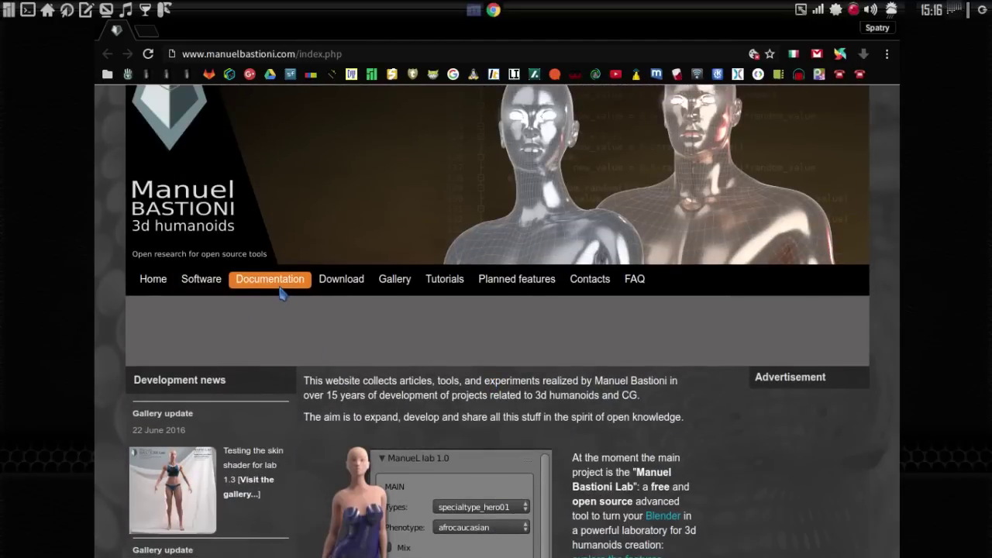
left_click(342, 286)
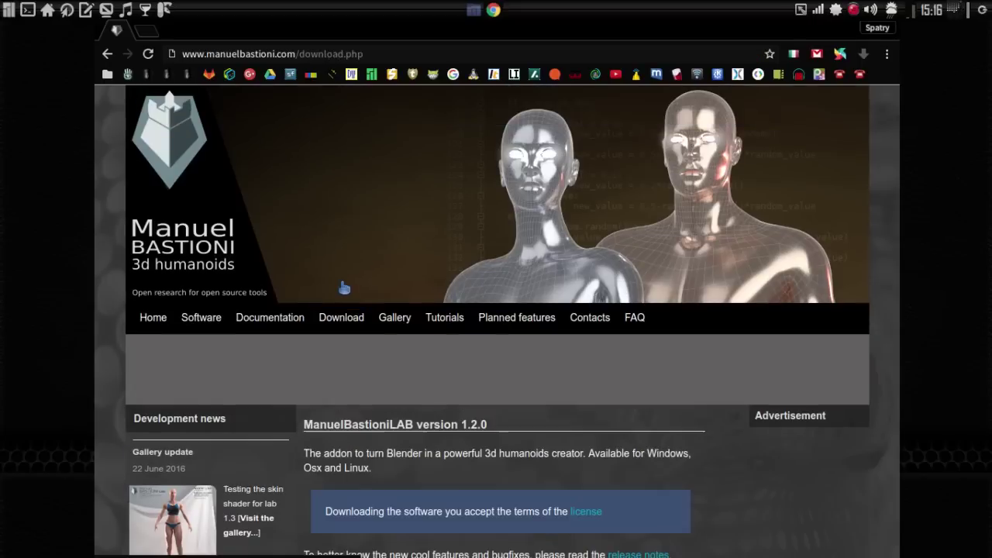
scroll(413, 344, "down", 8)
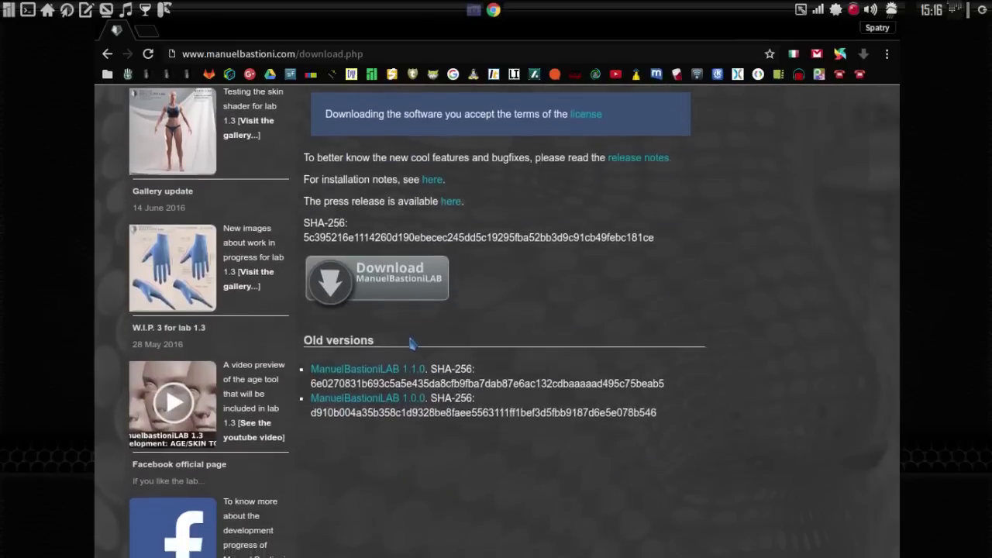
scroll(411, 343, "up", 4)
scroll(410, 342, "up", 5)
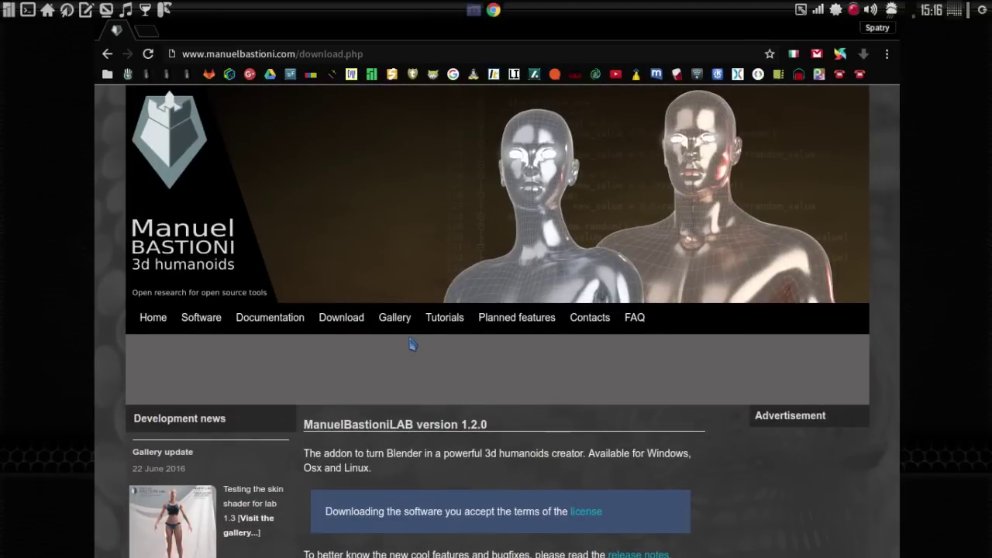
scroll(412, 344, "down", 4)
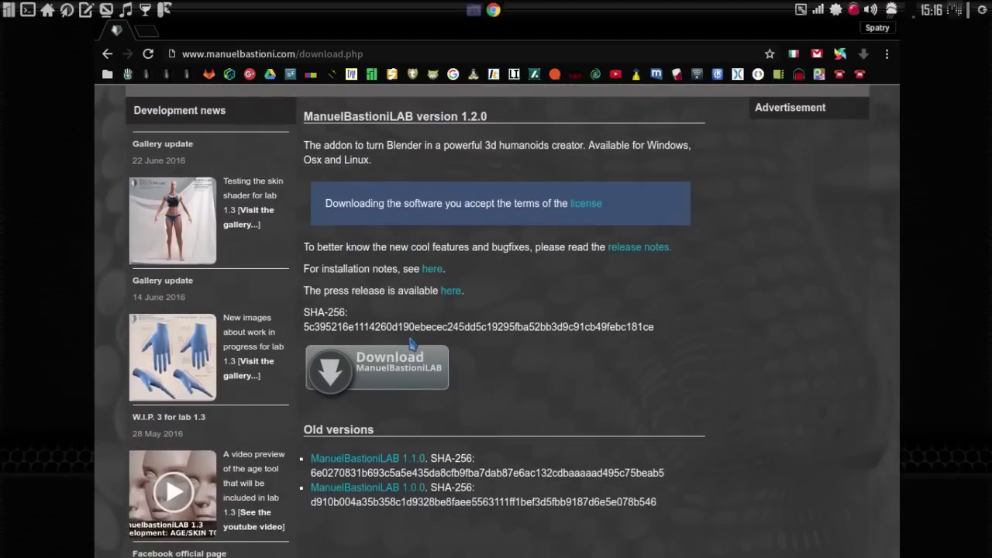
scroll(413, 344, "up", 1)
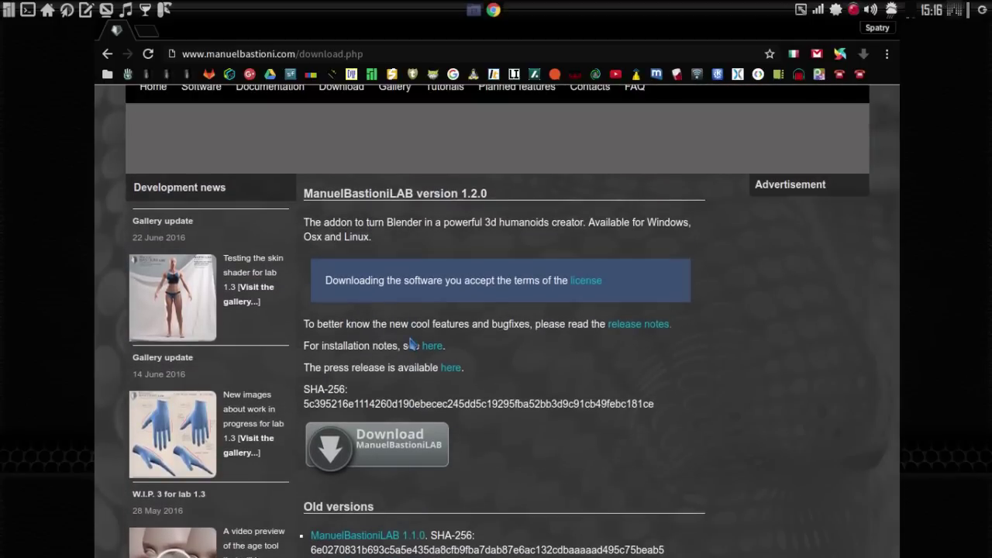
scroll(411, 343, "up", 1)
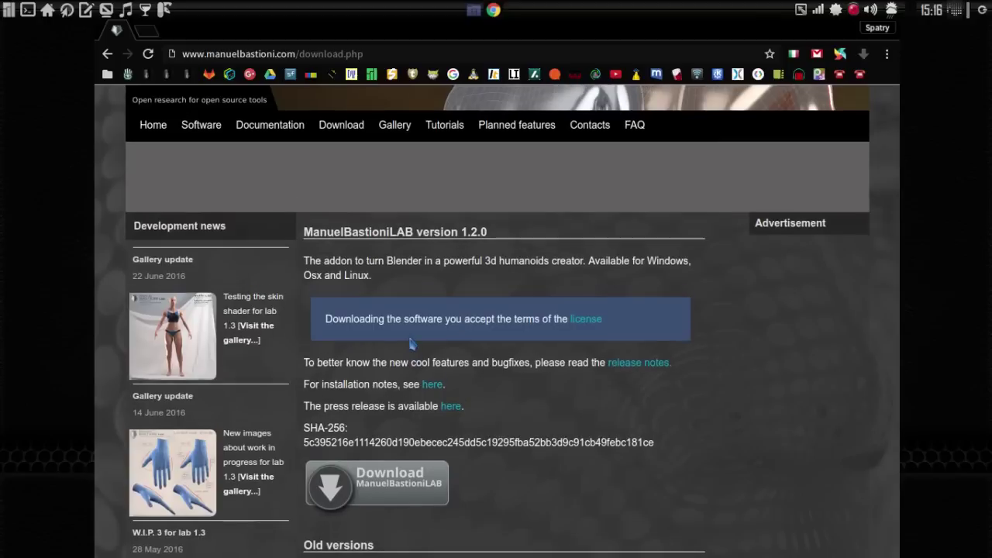
Open the website's gallery and look through the ManuelBastioniLab 1.3.0 work-in-progress and 1.2.0 images
left_click(395, 127)
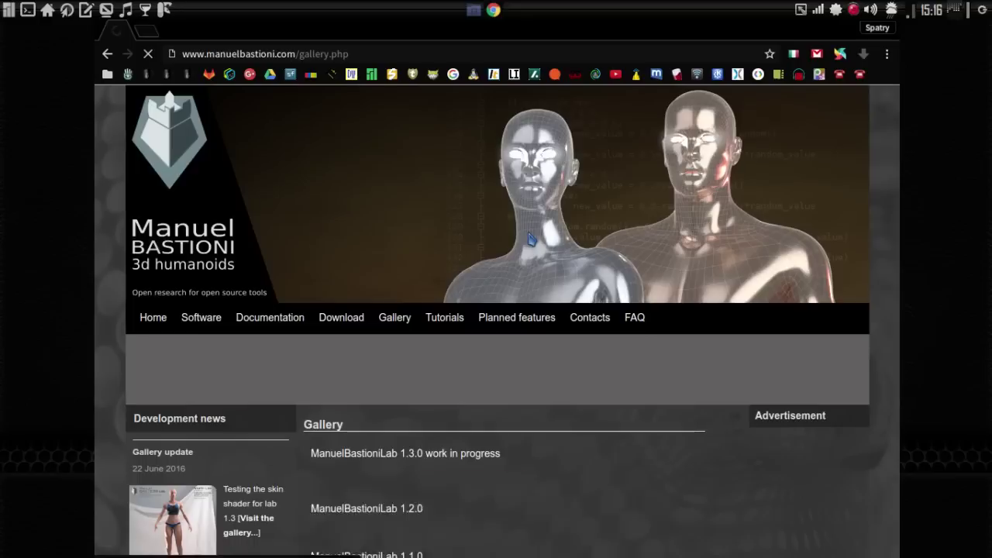
scroll(659, 518, "down", 3)
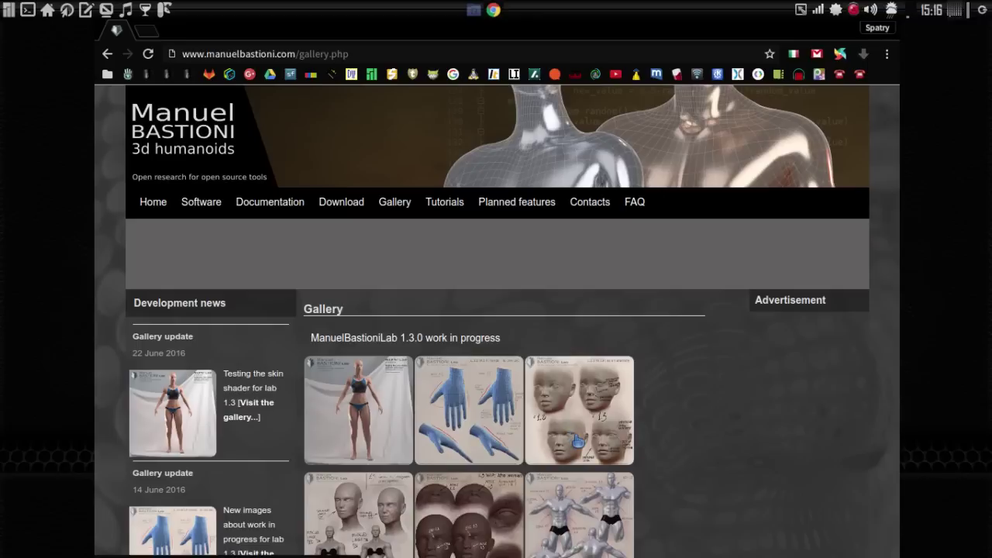
scroll(741, 483, "down", 5)
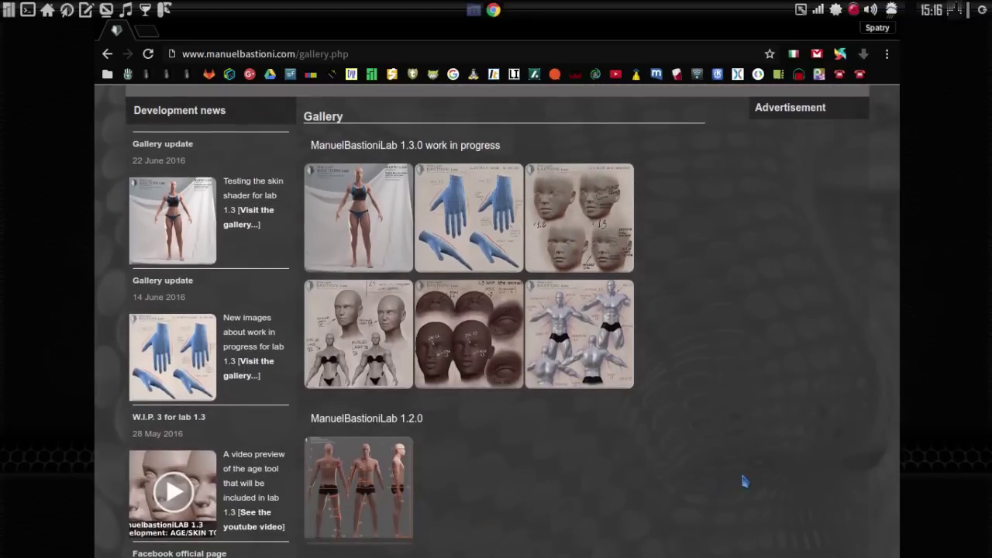
scroll(742, 483, "up", 1)
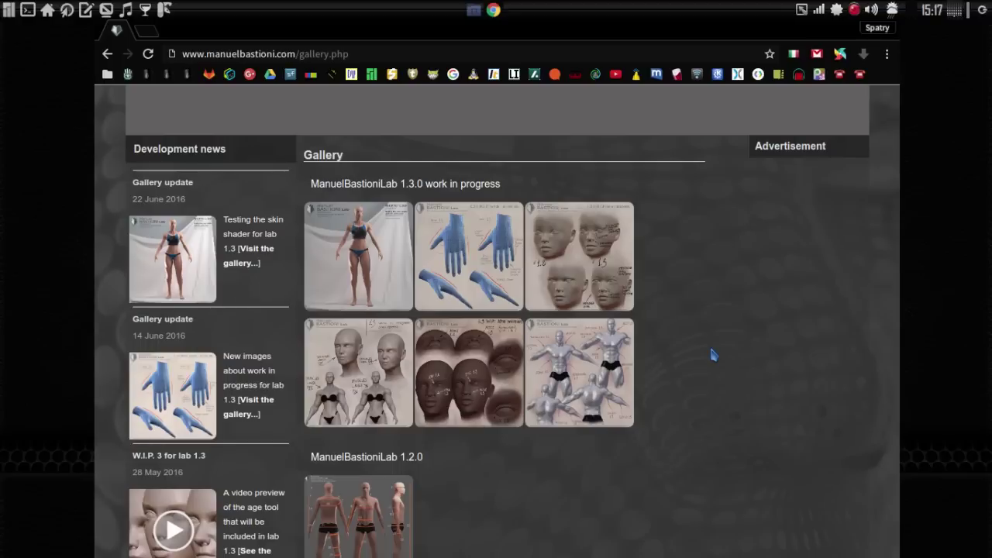
Launch Blender and dismiss its splash screen
left_click(164, 11)
left_click(195, 94)
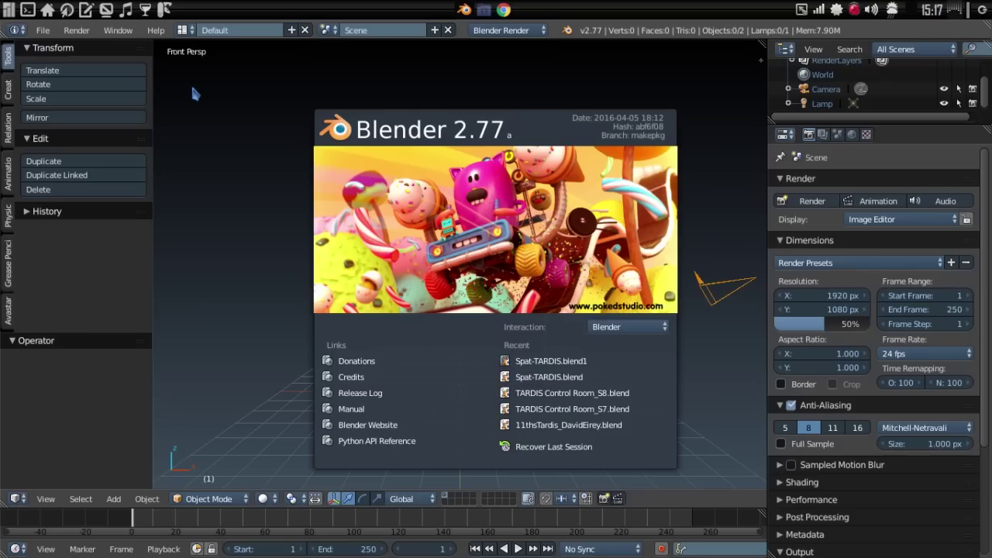
left_click(737, 406)
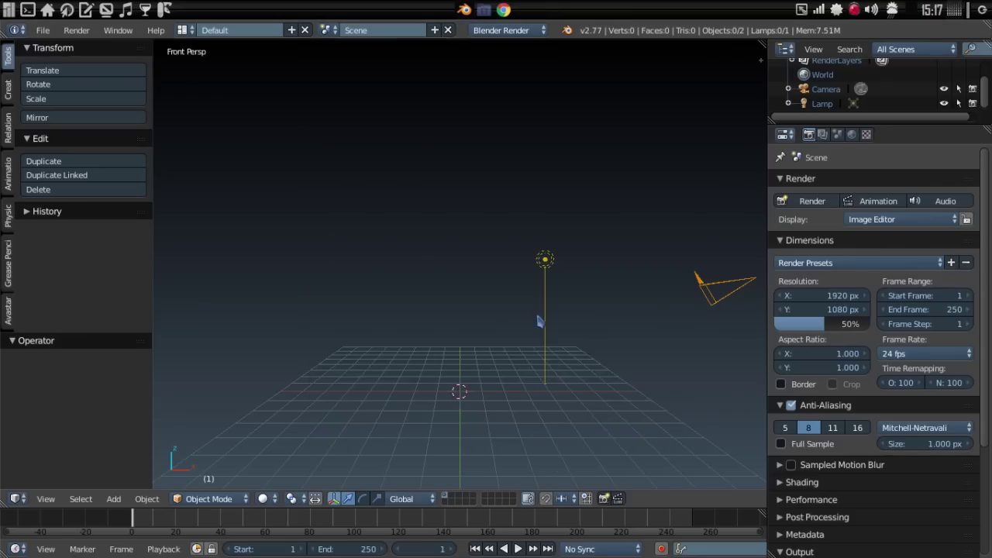
Install the add-on file manuelbastionilab_120.zip from the Downloads/Exercise folder through the user preferences
left_click(43, 30)
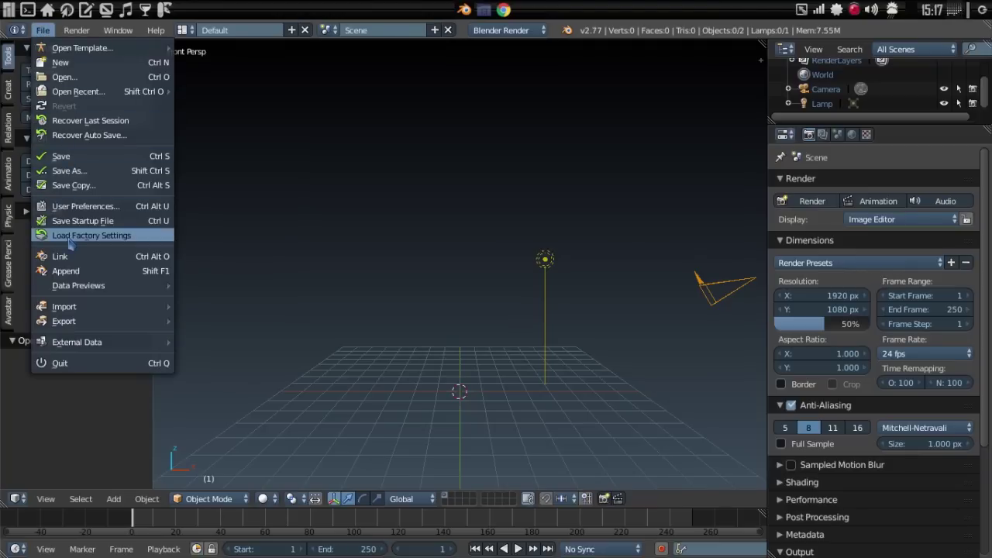
left_click(70, 207)
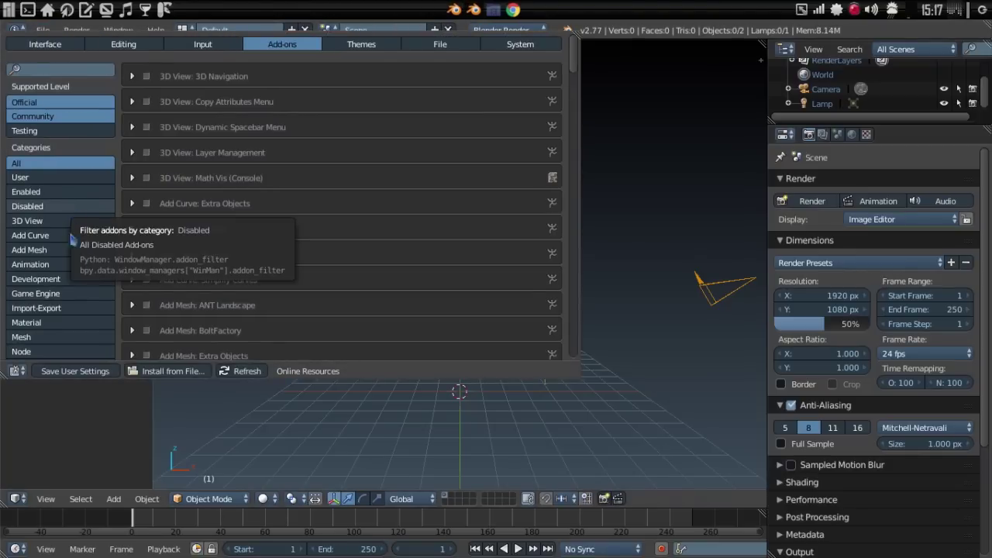
left_click(166, 373)
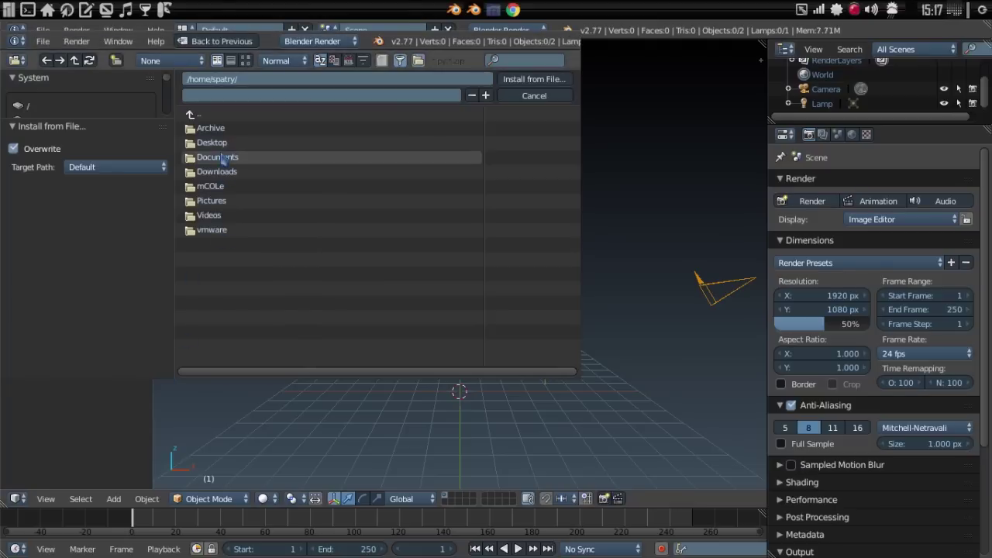
left_click(217, 174)
left_click(203, 129)
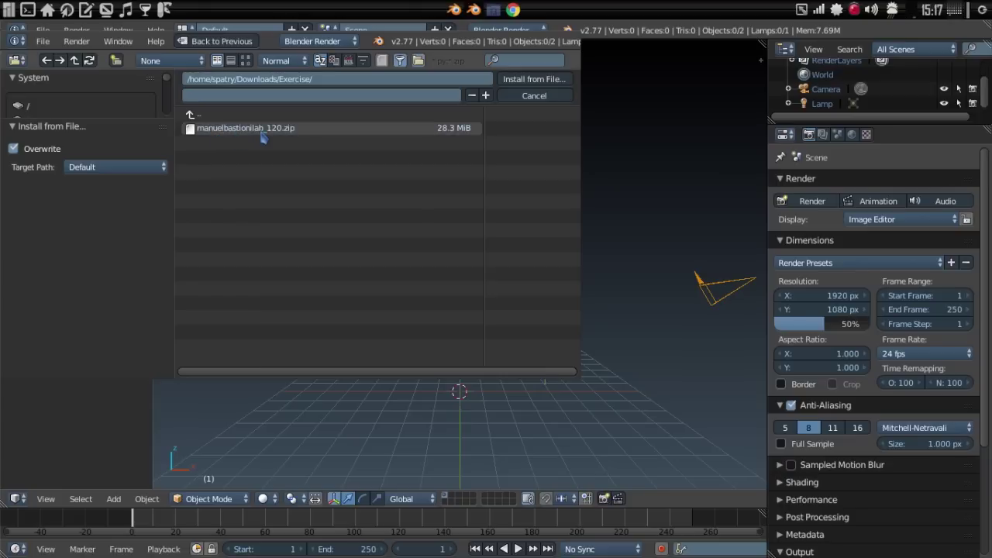
left_click(292, 136)
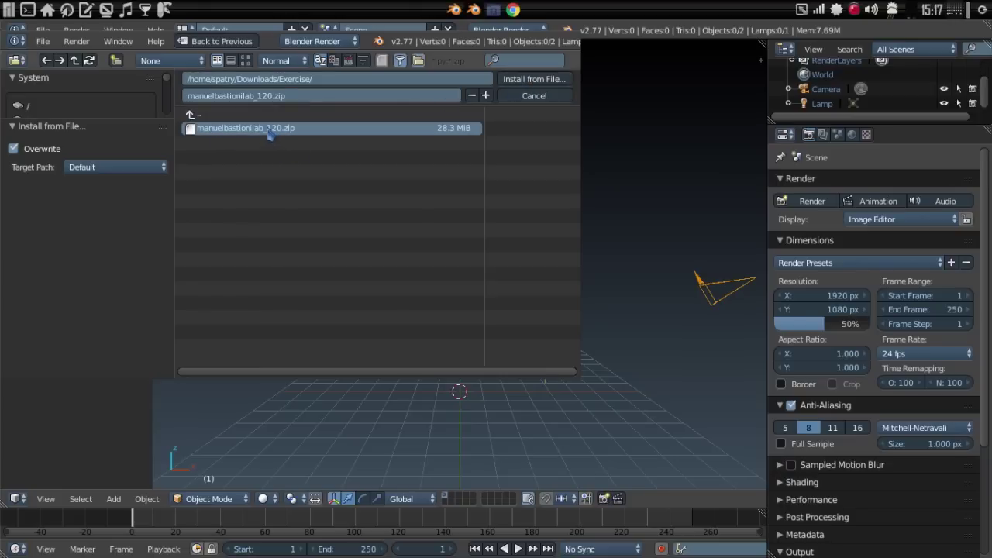
left_click(510, 81)
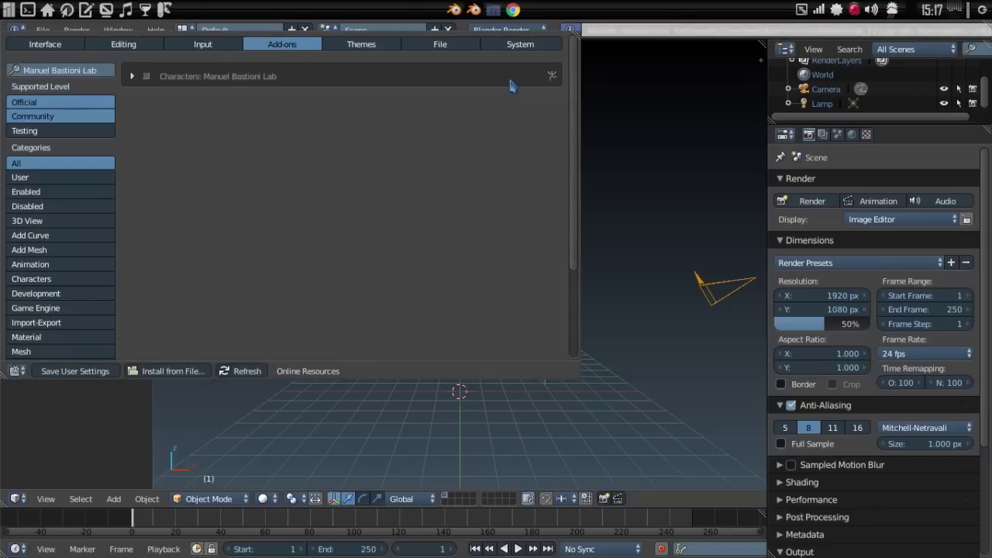
Enable the Characters: Manuel Bastioni Lab add-on and save the user settings, leaving the preferences closed
left_click(146, 75)
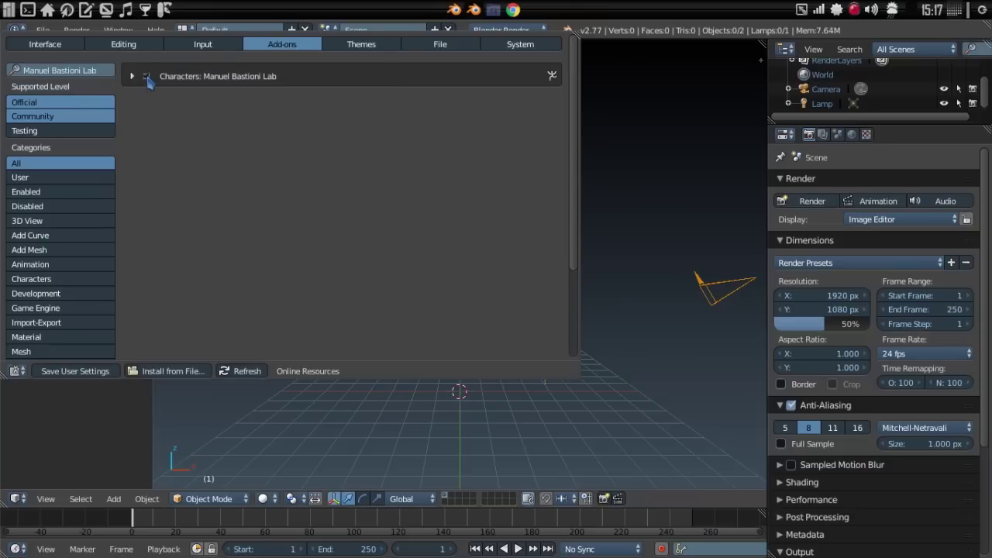
left_click(62, 371)
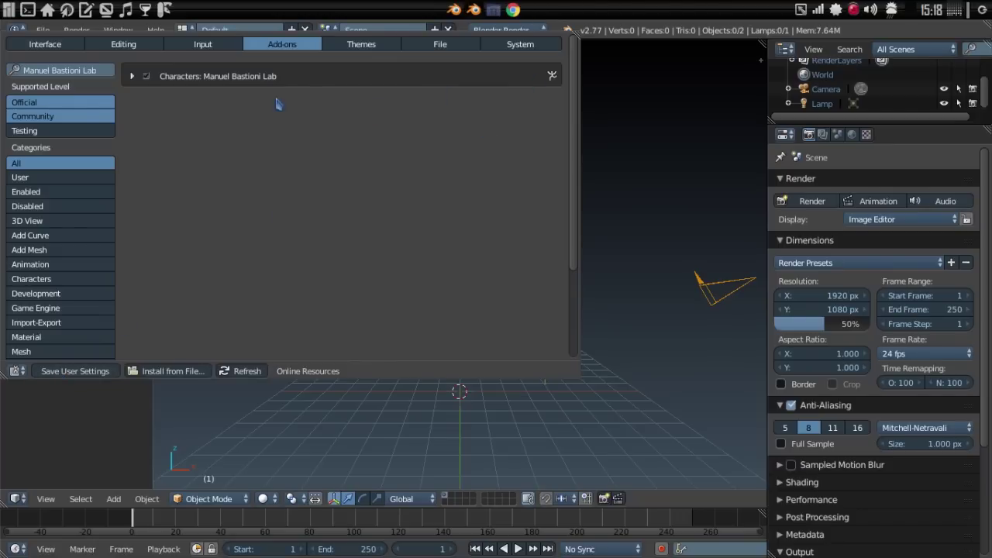
key("alt+space")
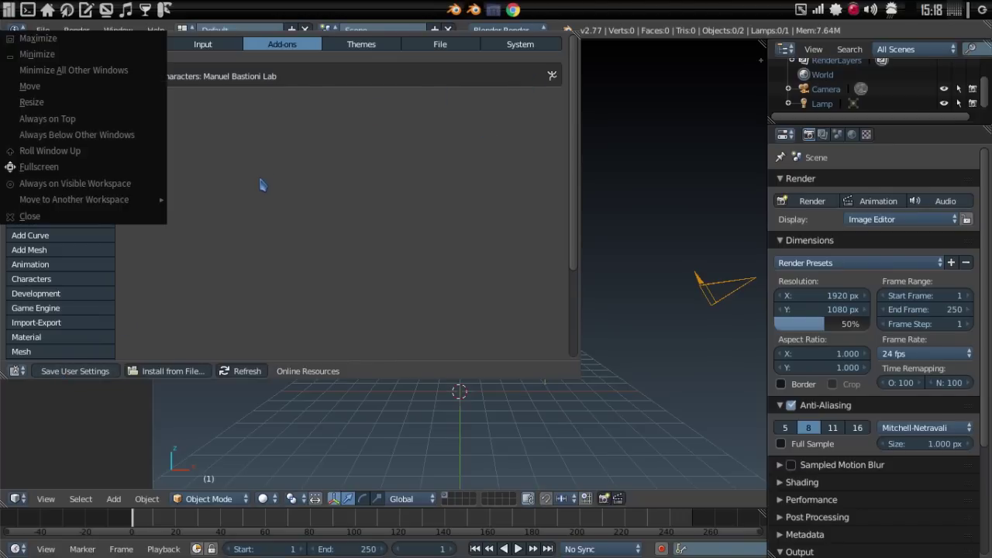
left_click(129, 219)
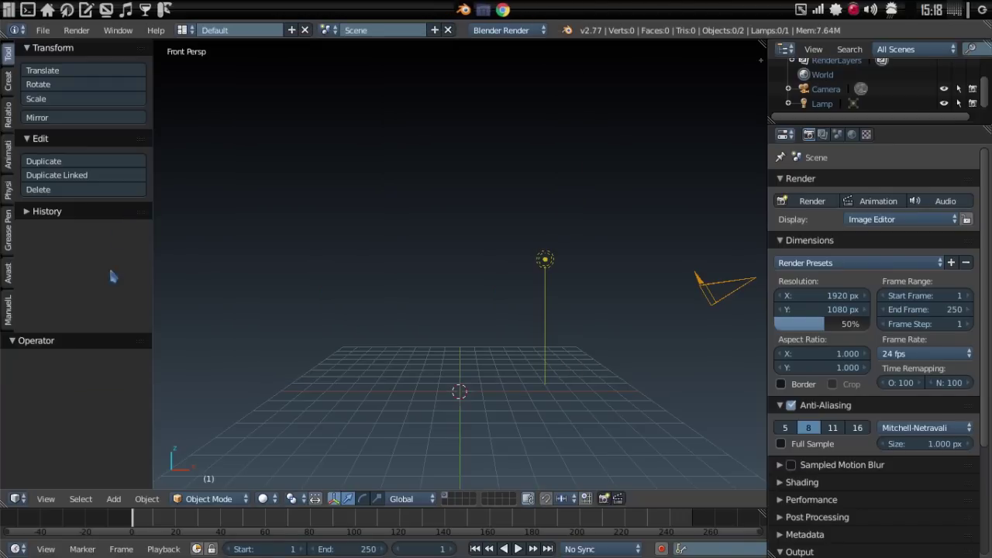
Initialise an Anime Modern female shojo character with the ManuelbastioniLAB 1.2.0 add-on
left_click(8, 310)
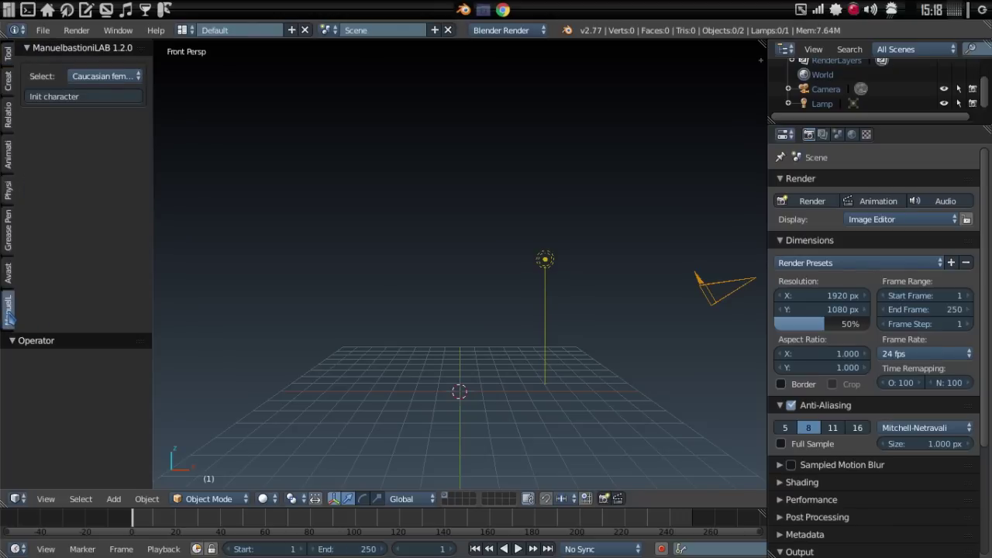
left_click(120, 76)
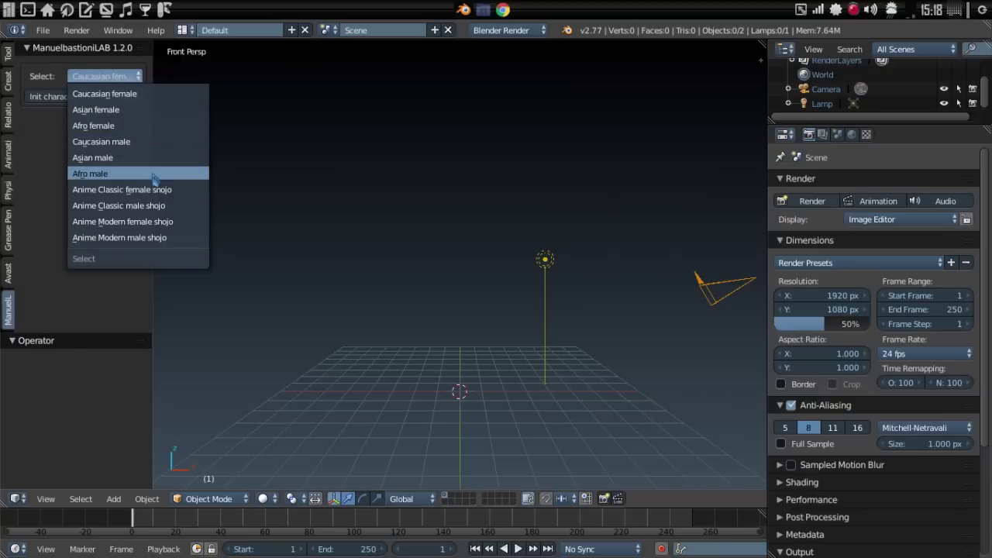
left_click(177, 224)
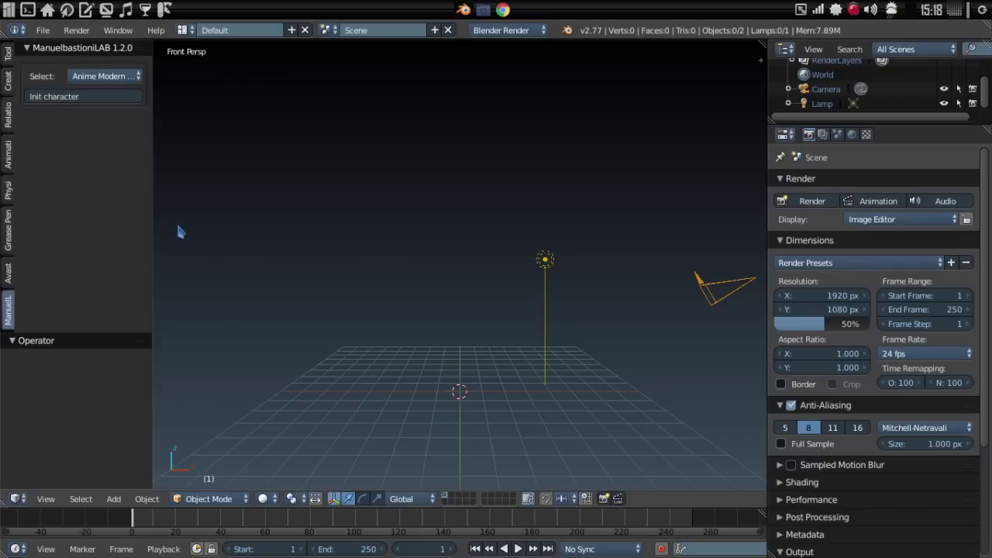
left_click(72, 100)
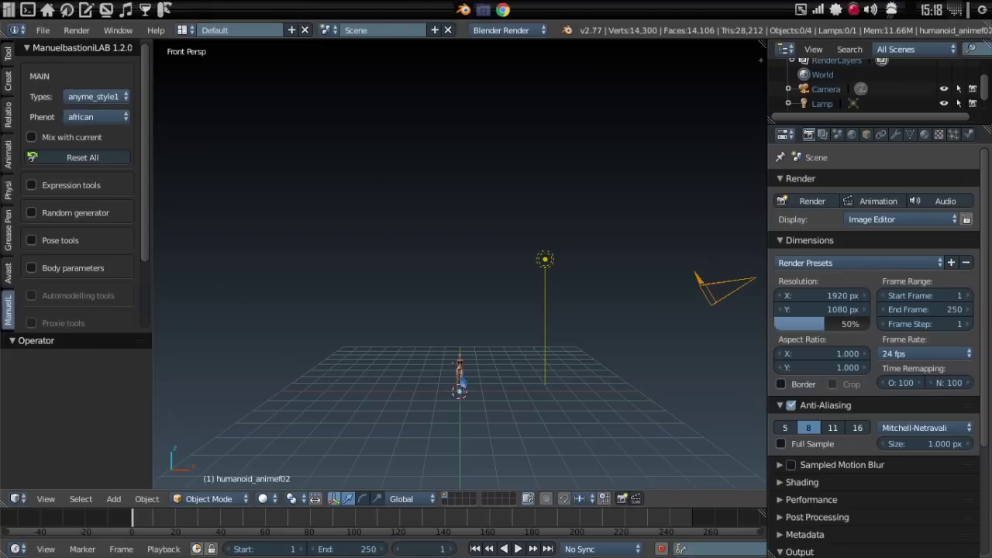
Examine the new anime character up close in the 3D view, framing its head and upper body
scroll(458, 370, "up", 4)
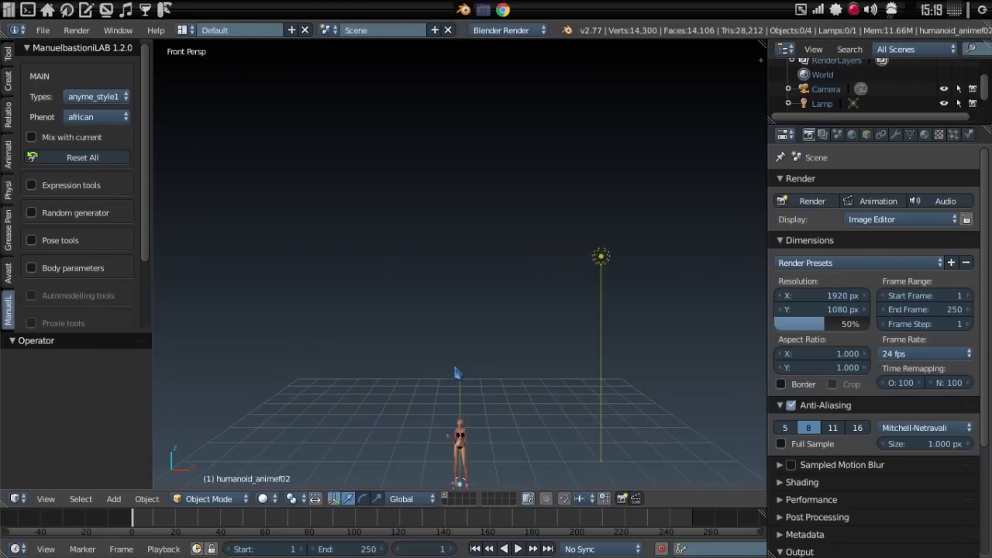
scroll(458, 373, "up", 5)
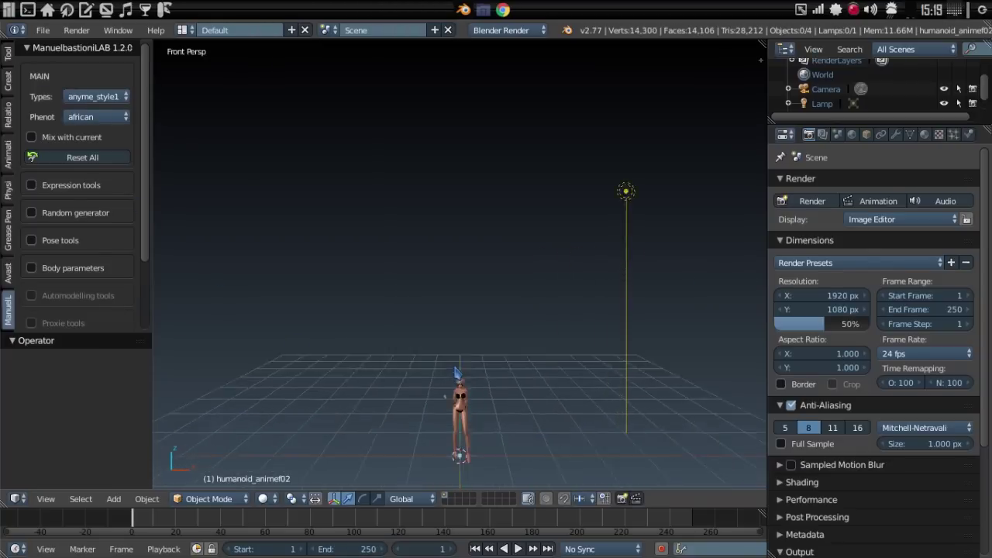
scroll(458, 376, "up", 5)
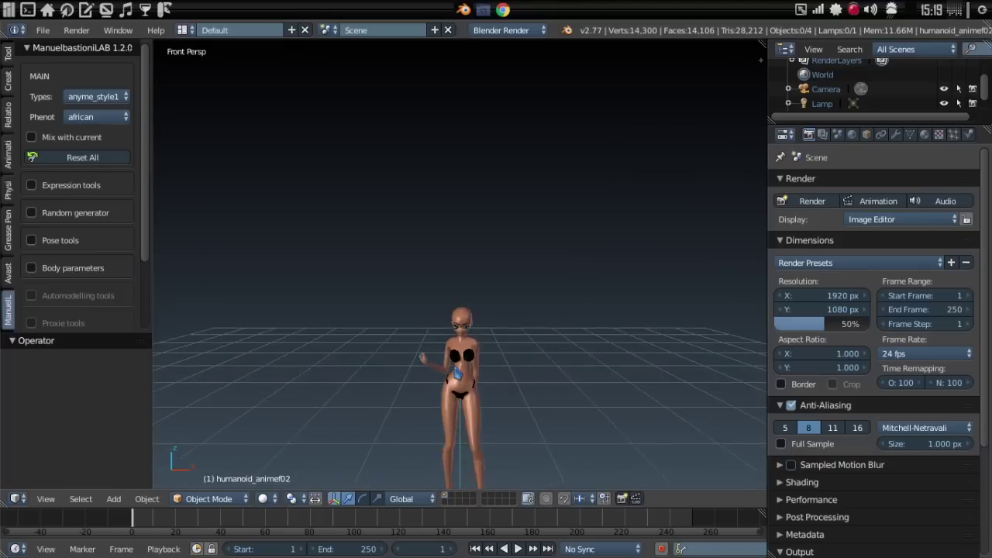
scroll(457, 376, "up", 2)
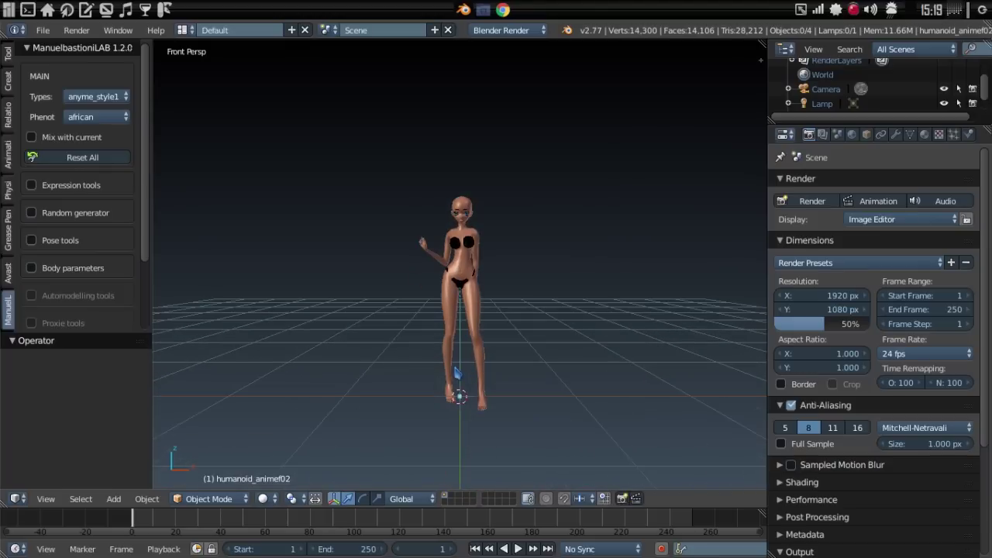
scroll(482, 307, "up", 3)
scroll(482, 307, "up", 3, "shift")
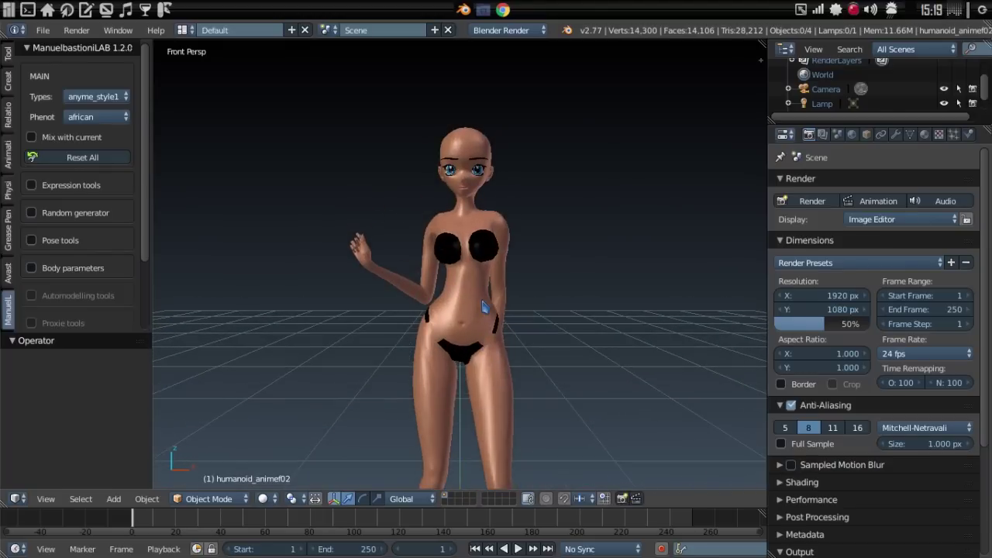
scroll(482, 306, "down", 2, "shift")
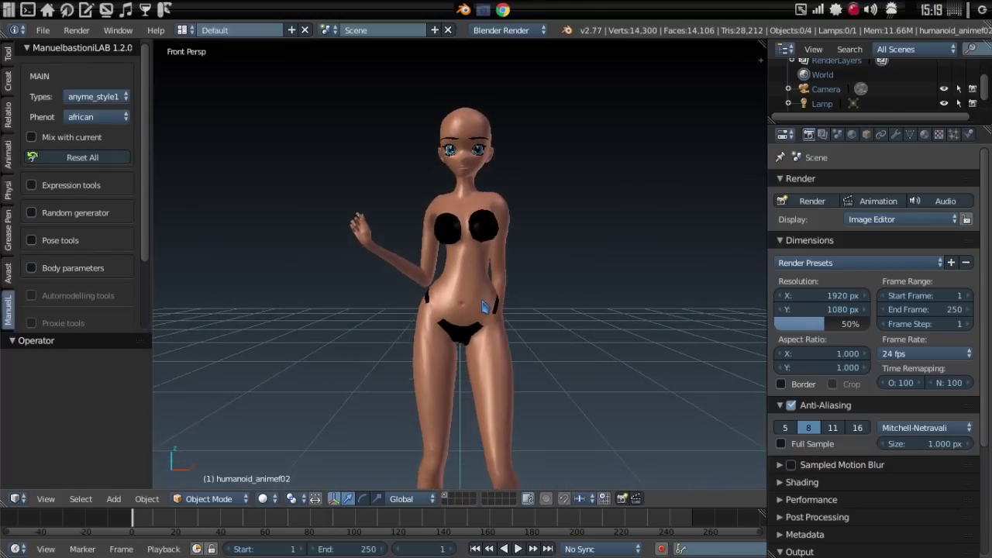
scroll(482, 307, "up", 1, "shift")
scroll(482, 307, "up", 4)
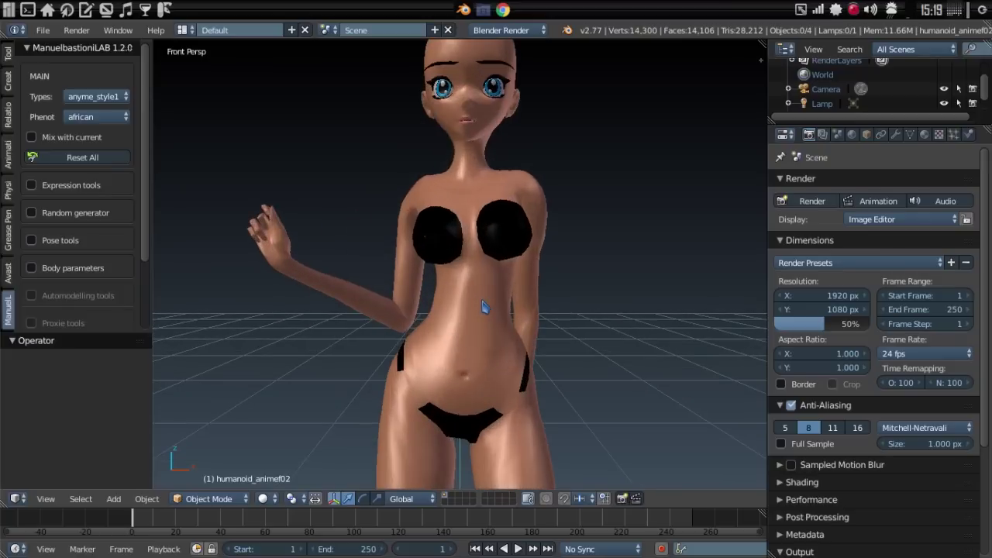
scroll(482, 307, "up", 5, "shift")
scroll(482, 307, "up", 1, "shift")
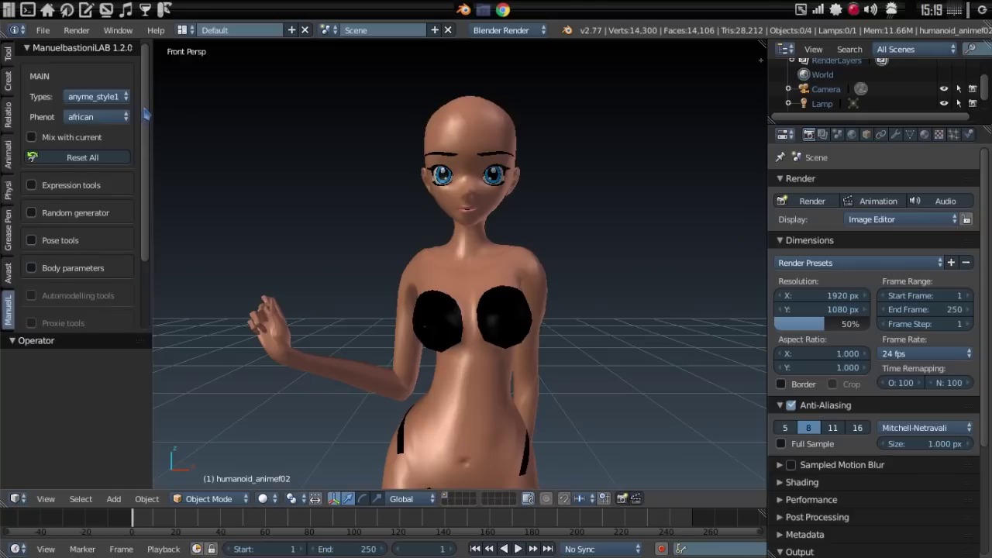
scroll(143, 120, "down", 4)
scroll(144, 224, "up", 4)
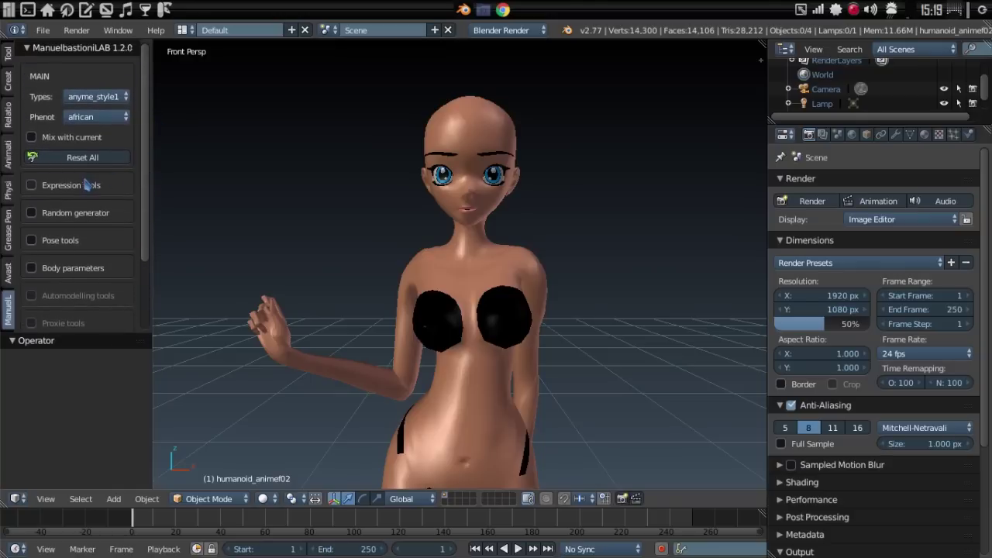
left_click(101, 99)
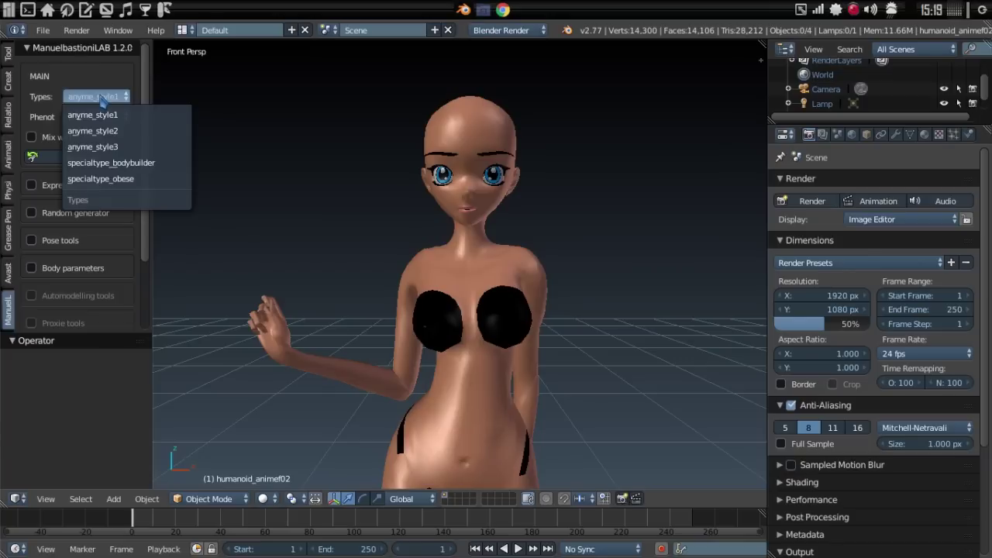
left_click(100, 100)
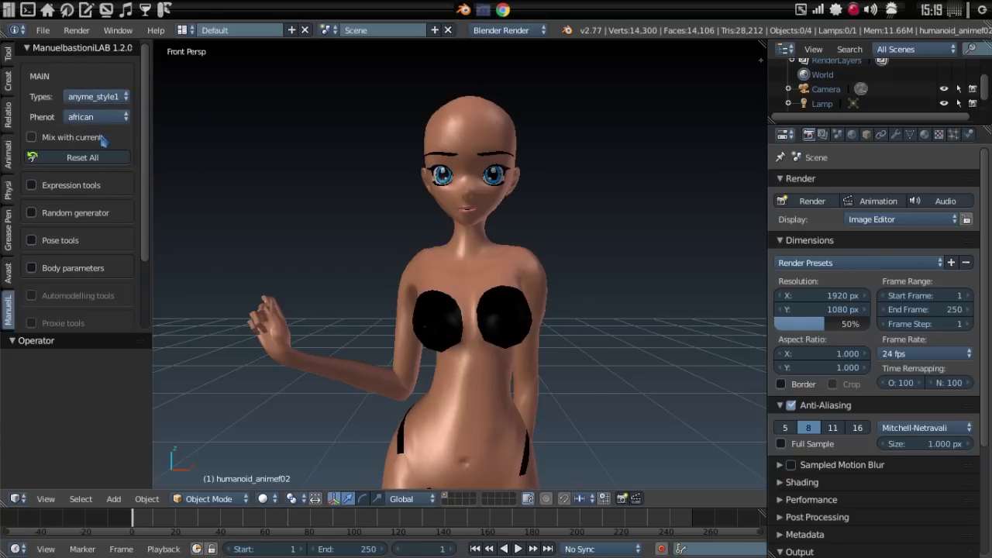
left_click(104, 120)
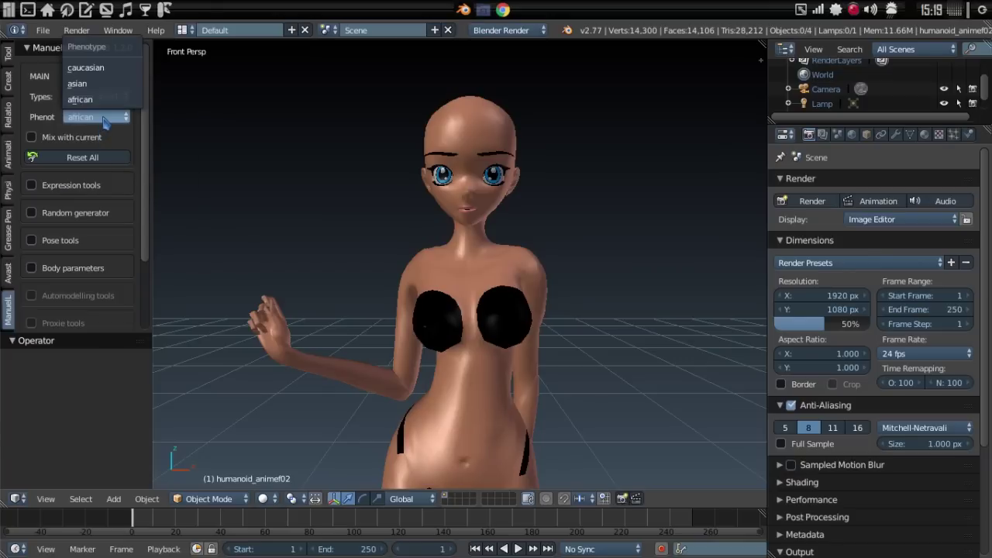
left_click(104, 122)
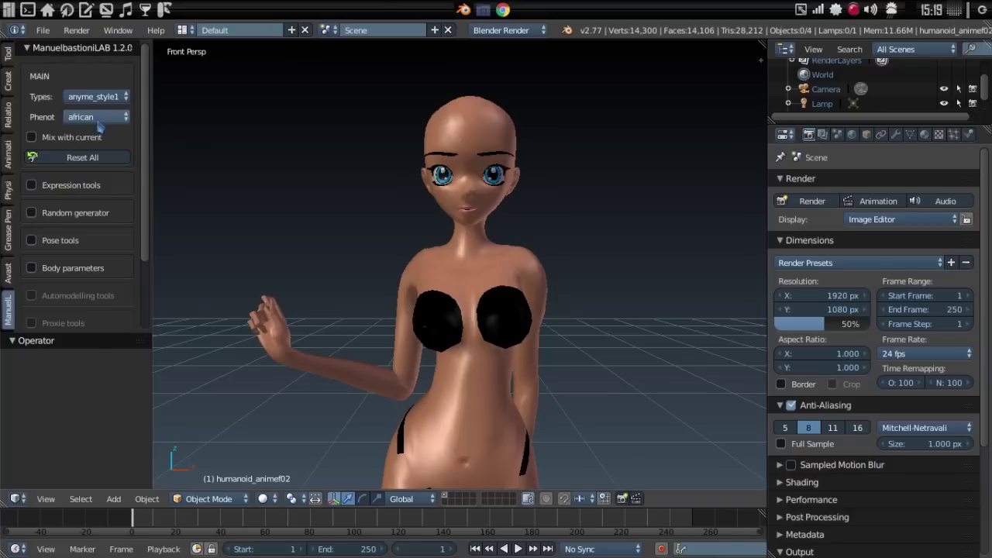
Enable the expression tools for the character and set its facial expression to neutral
scroll(147, 145, "down", 3)
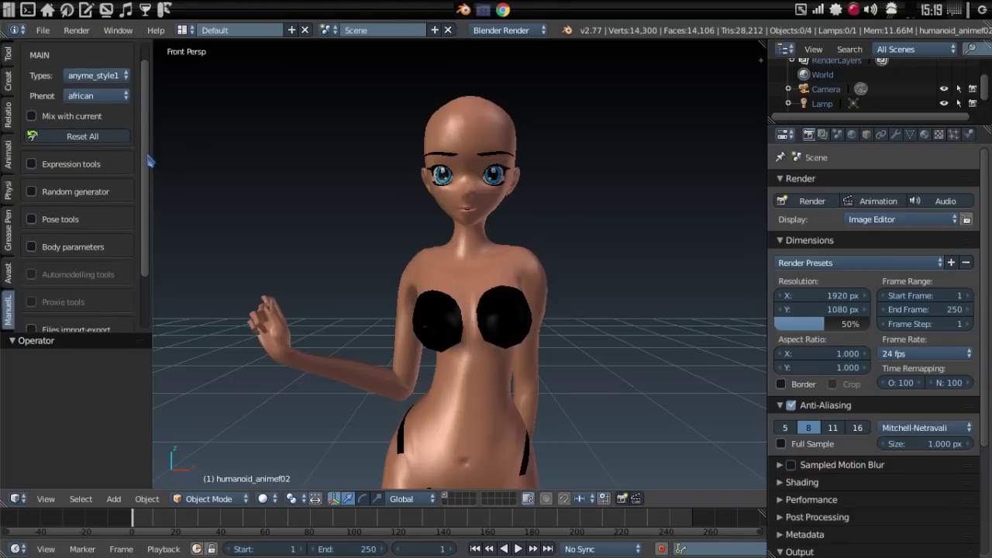
left_click(58, 155)
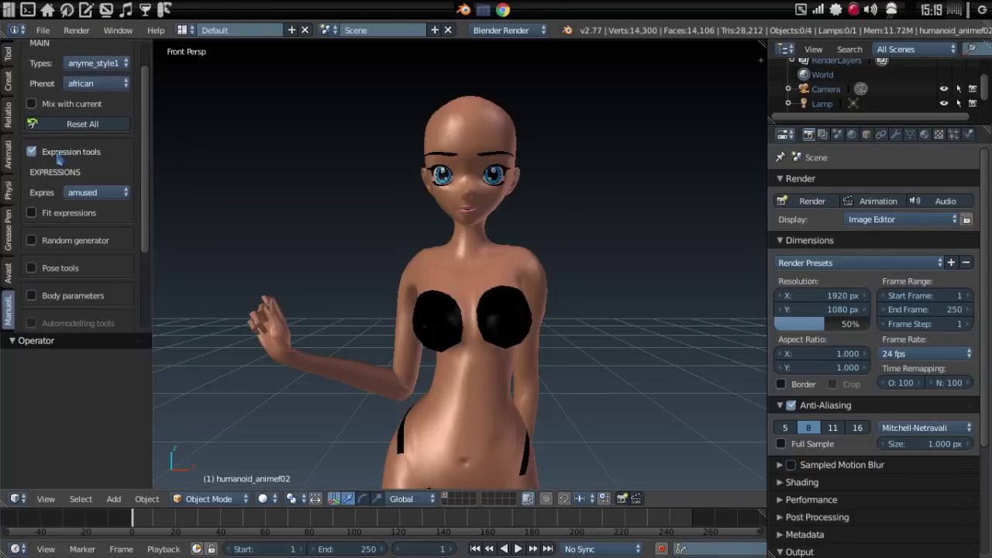
left_click(92, 194)
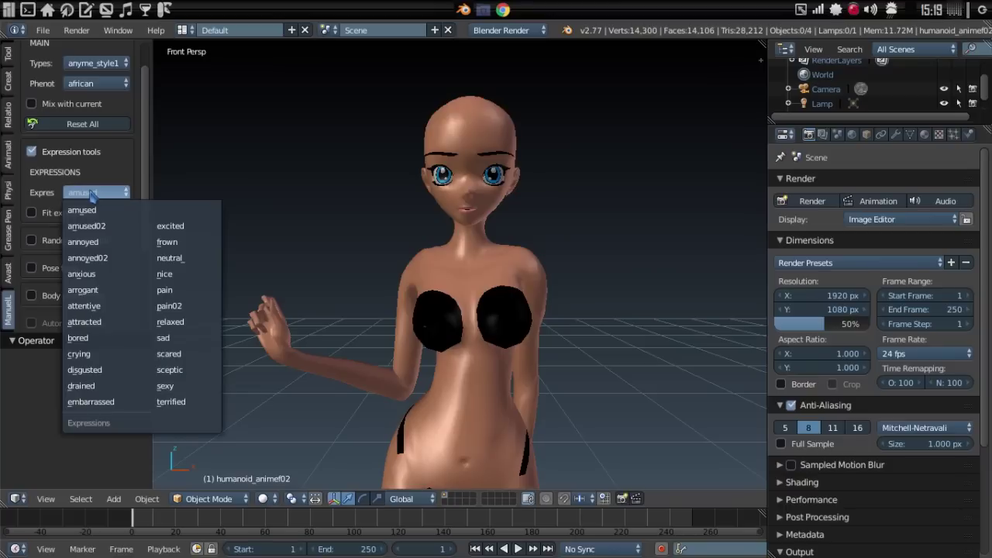
left_click(175, 256)
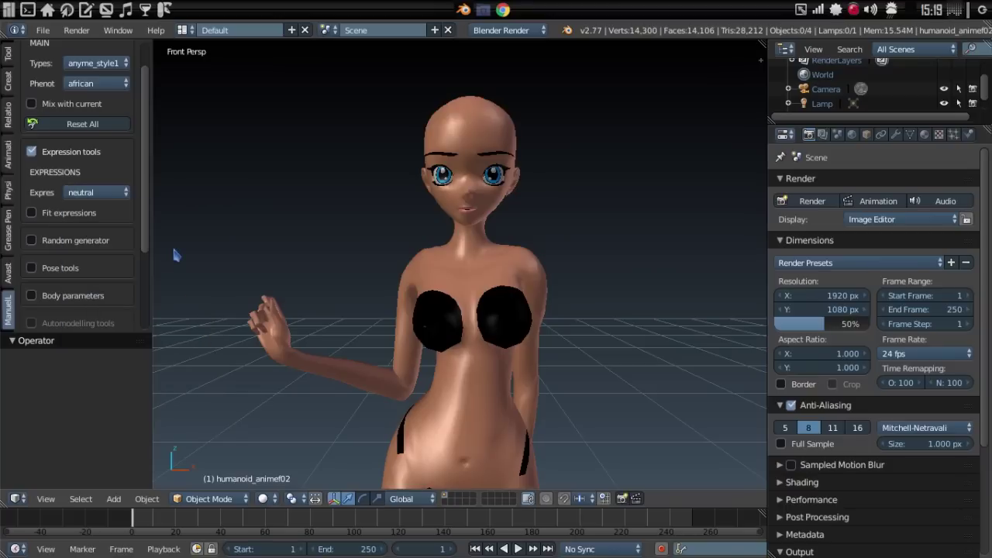
Try the frown, attracted and amused02 facial expressions on the character
left_click(102, 194)
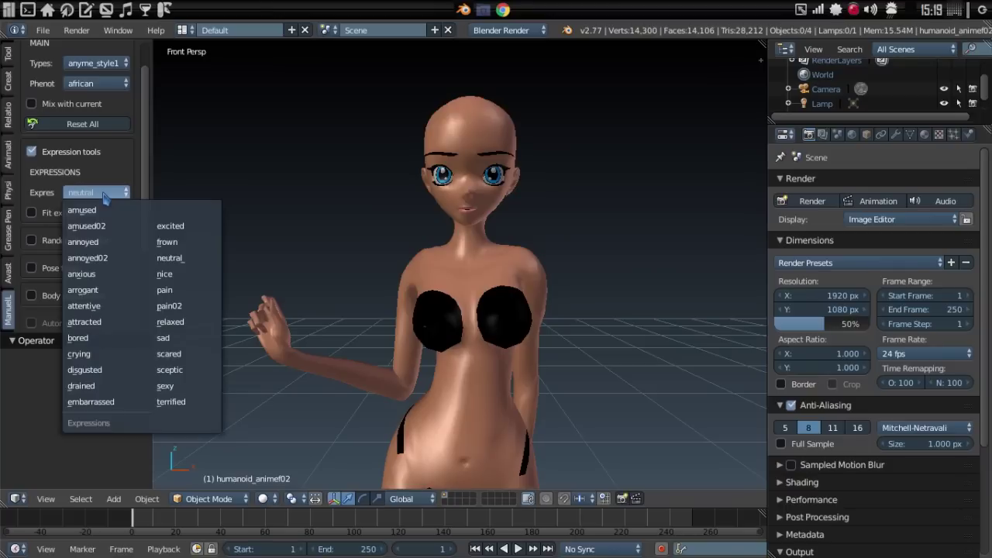
left_click(169, 244)
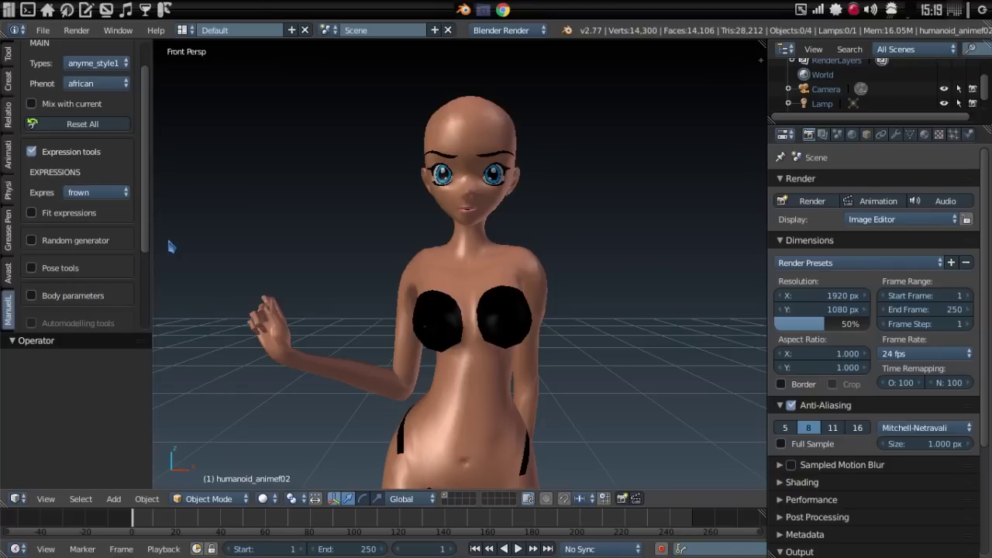
left_click(97, 192)
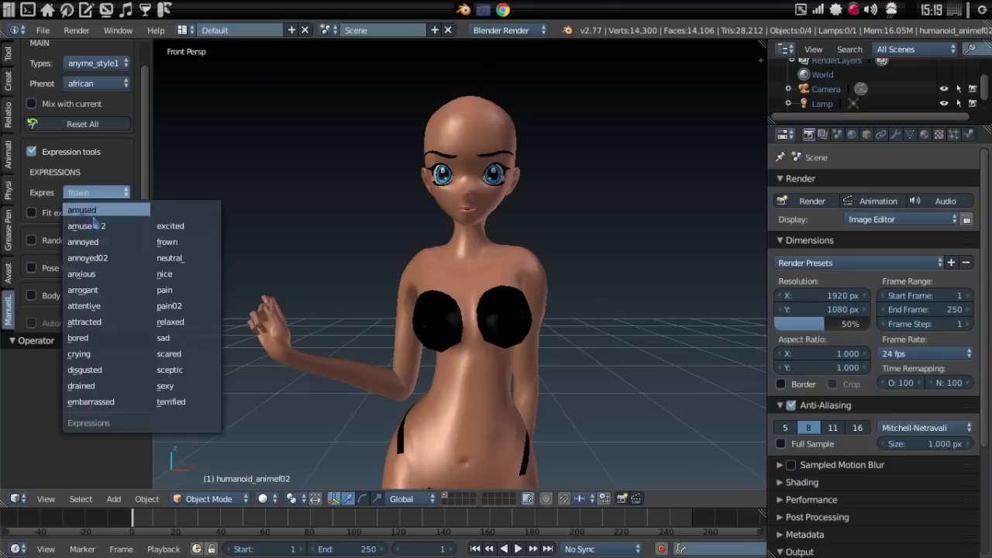
left_click(89, 324)
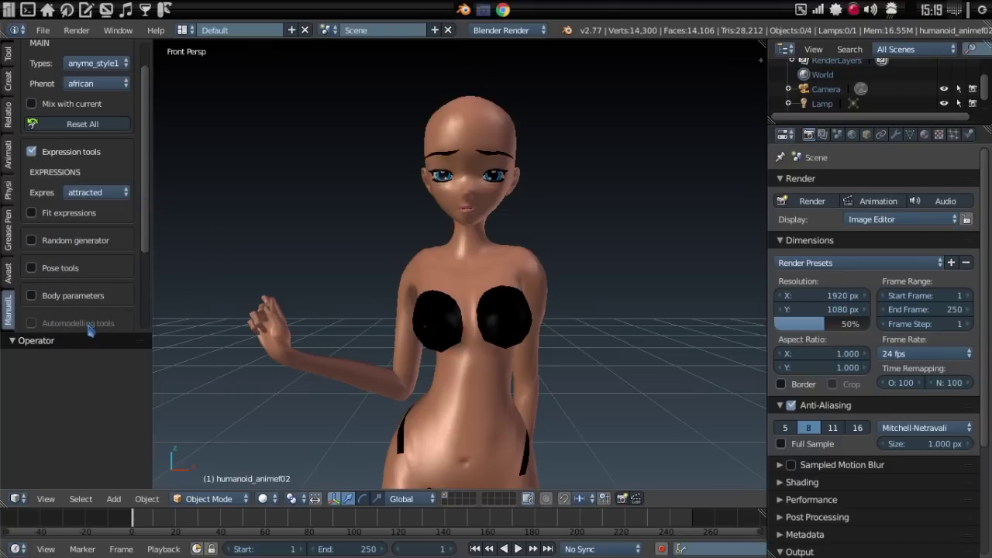
left_click(97, 193)
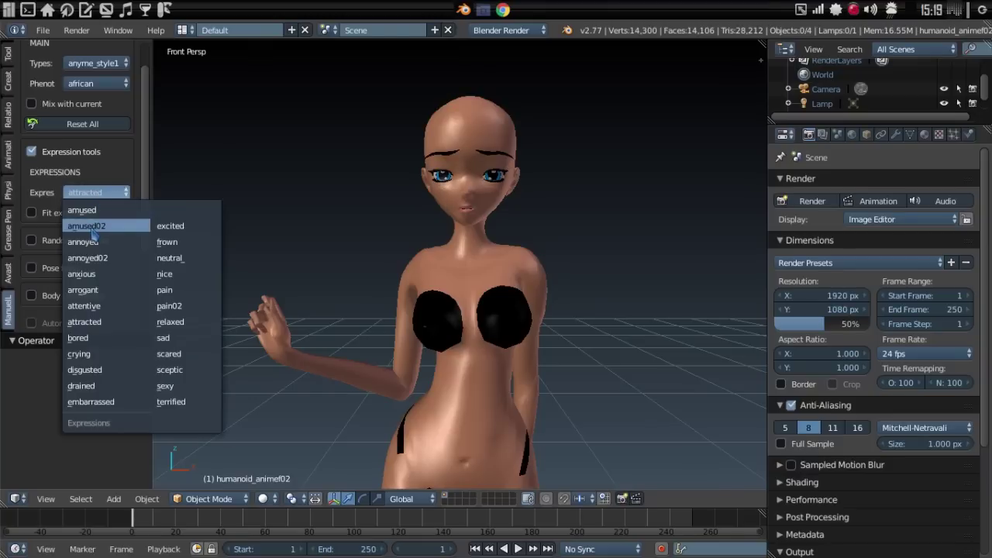
left_click(92, 226)
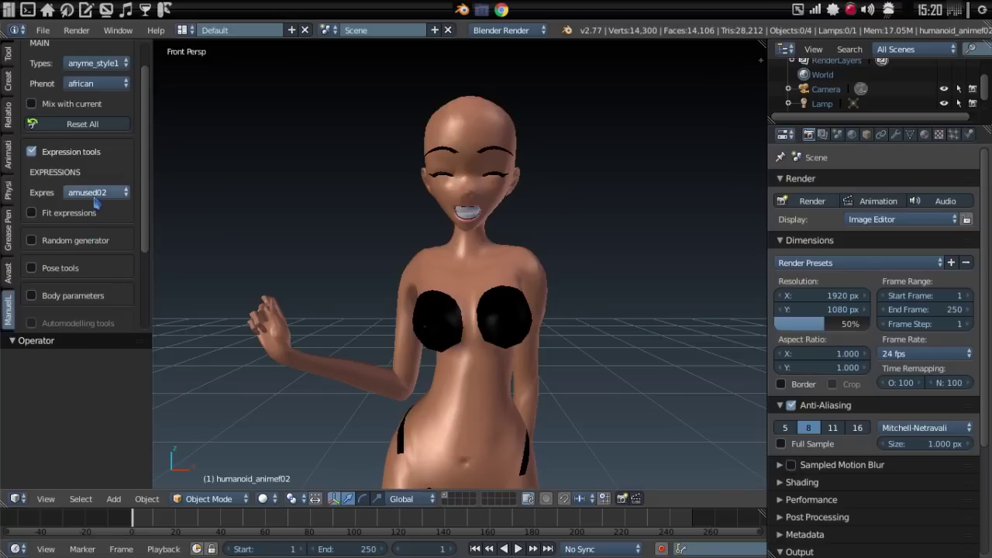
Set the character's facial expression to attracted, leaving Fit expressions off
left_click(96, 193)
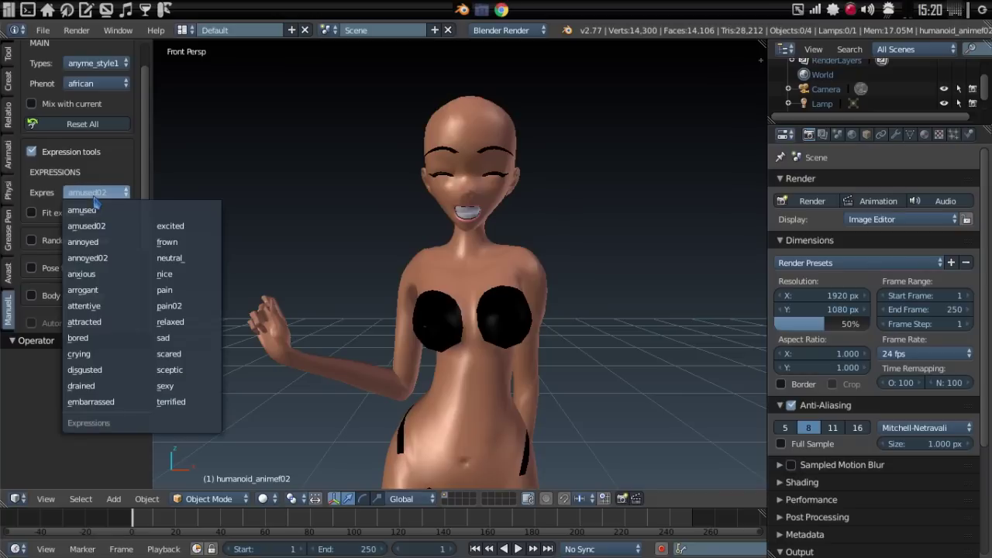
left_click(89, 323)
left_click(32, 213)
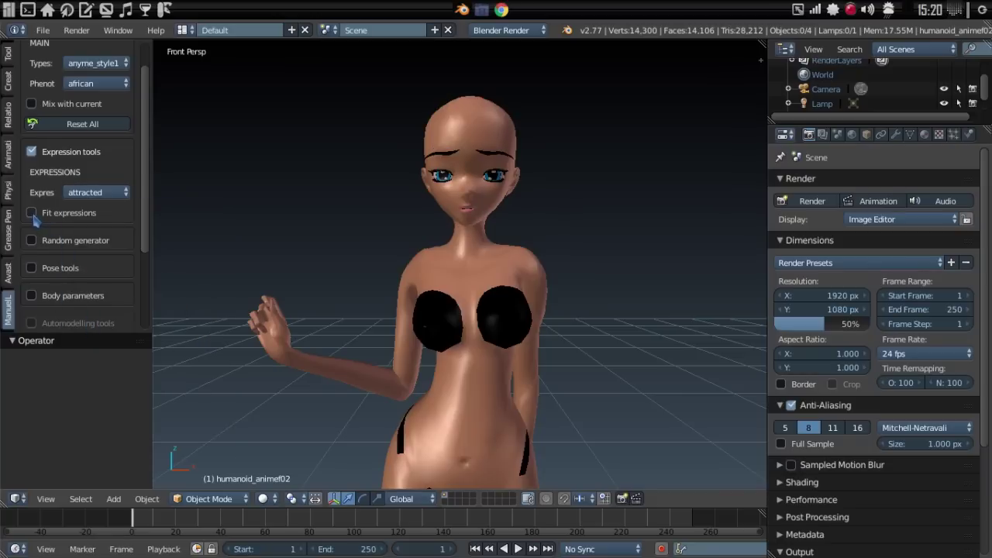
left_click(32, 214)
Enable the random generator for the character and set its engine to Caricature
left_click_drag(146, 211, 147, 232)
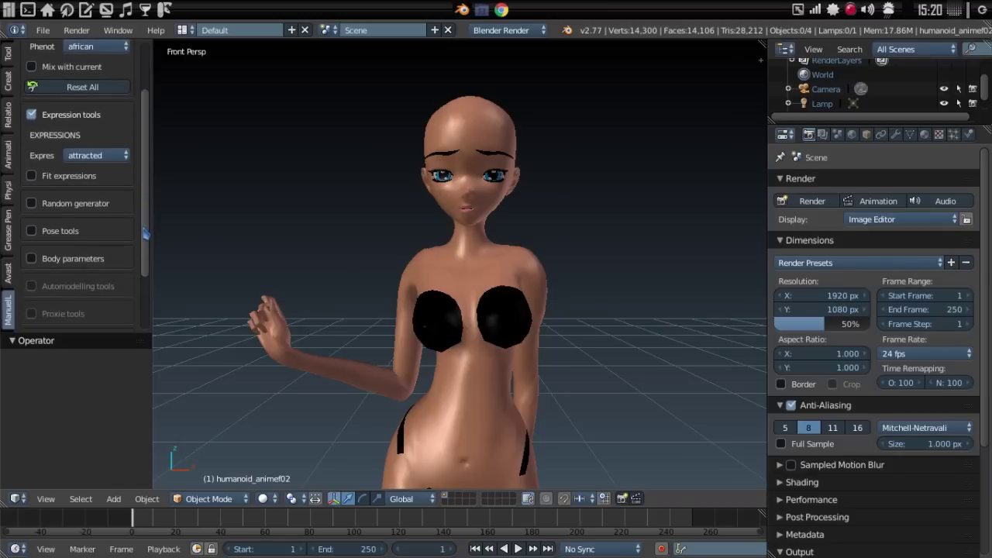
left_click(103, 208)
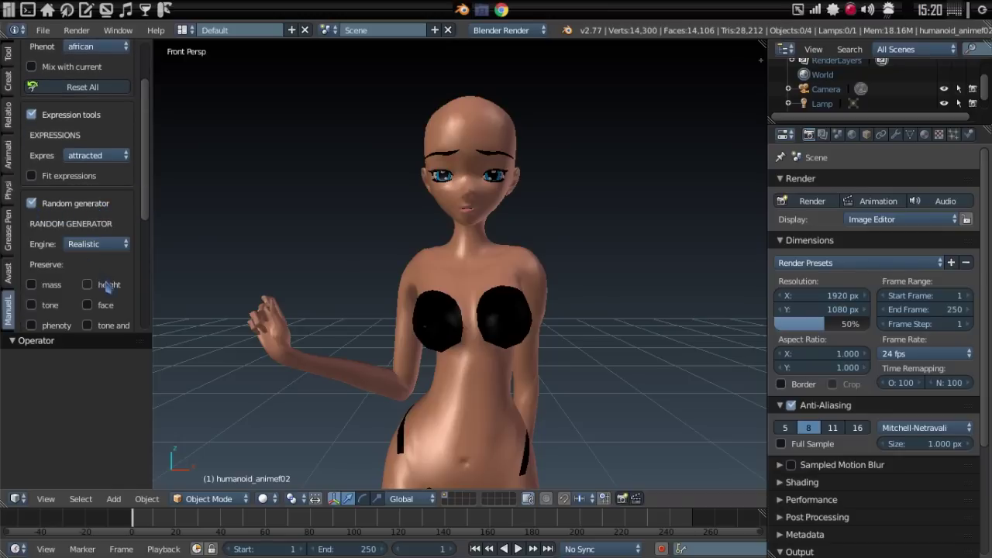
left_click(102, 245)
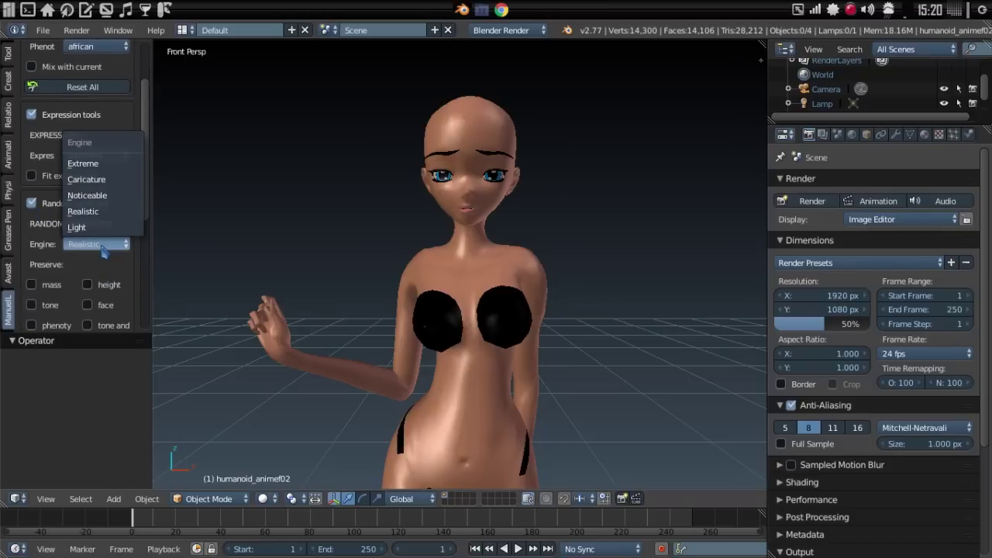
left_click(102, 180)
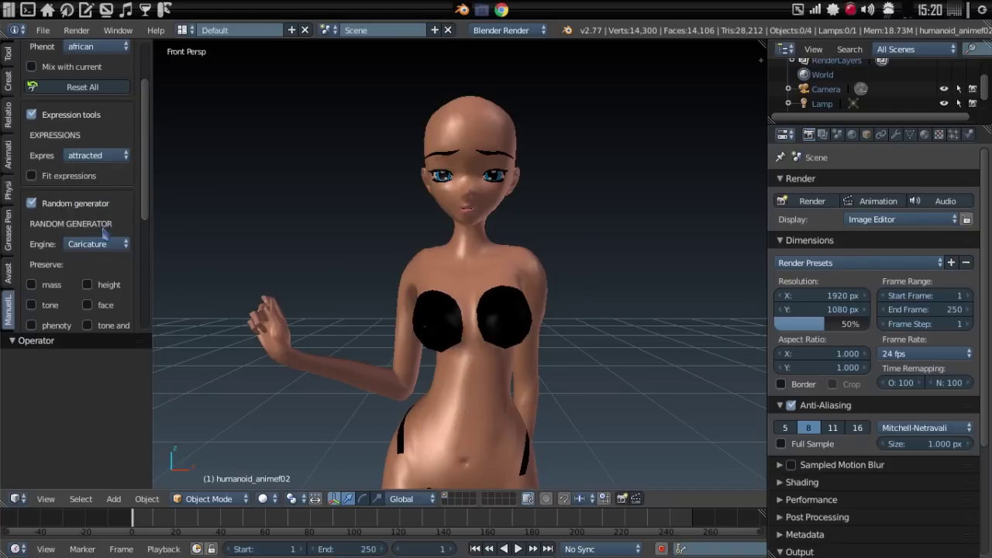
Generate two successive random variations of the character with no attributes preserved, and view the resulting body
left_click_drag(147, 208, 142, 253)
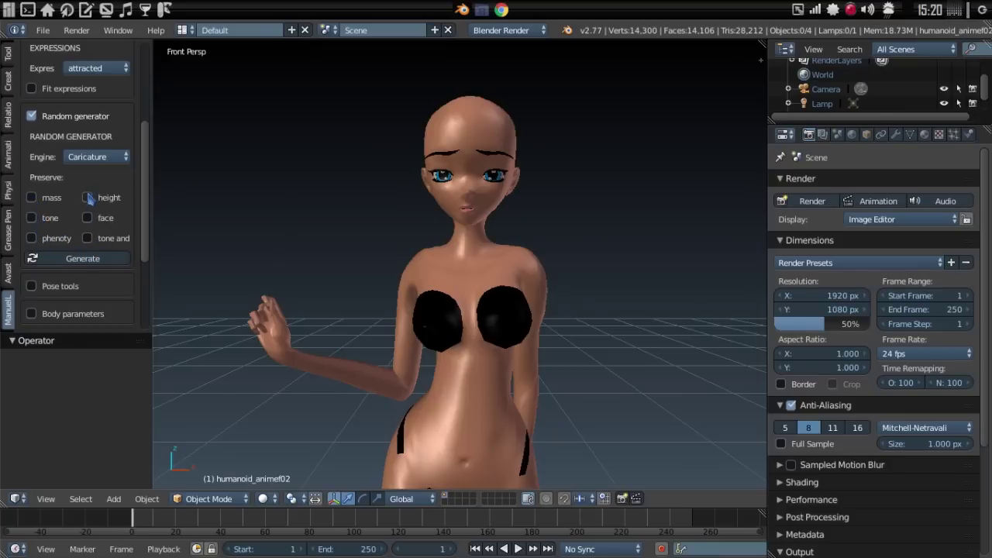
left_click(83, 262)
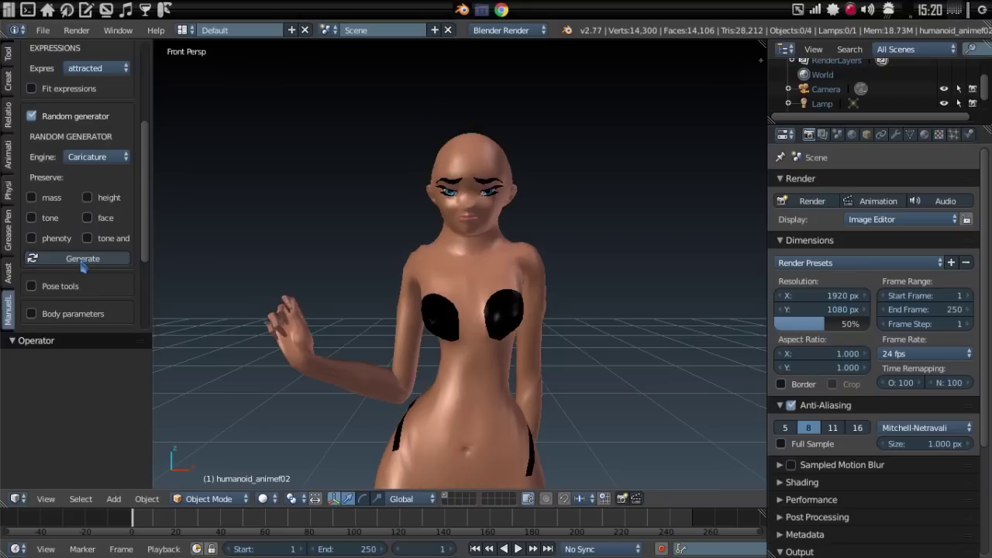
left_click(83, 264)
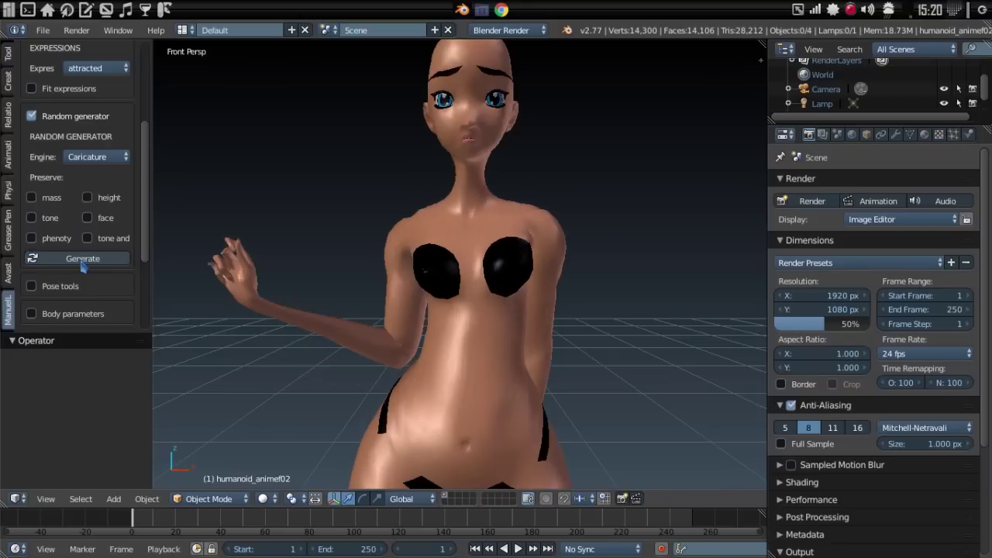
scroll(529, 260, "down", 5)
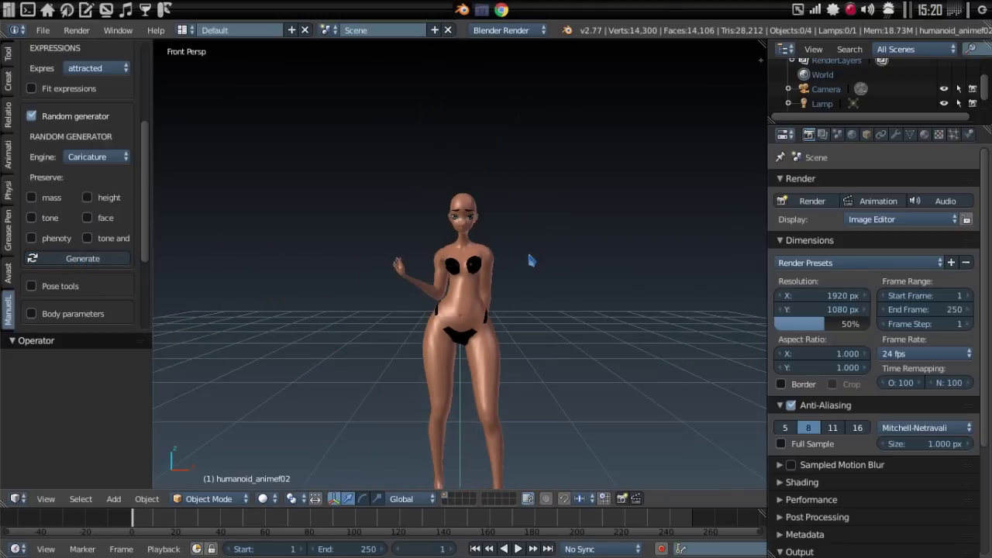
scroll(529, 260, "up", 4)
scroll(481, 256, "down", 2)
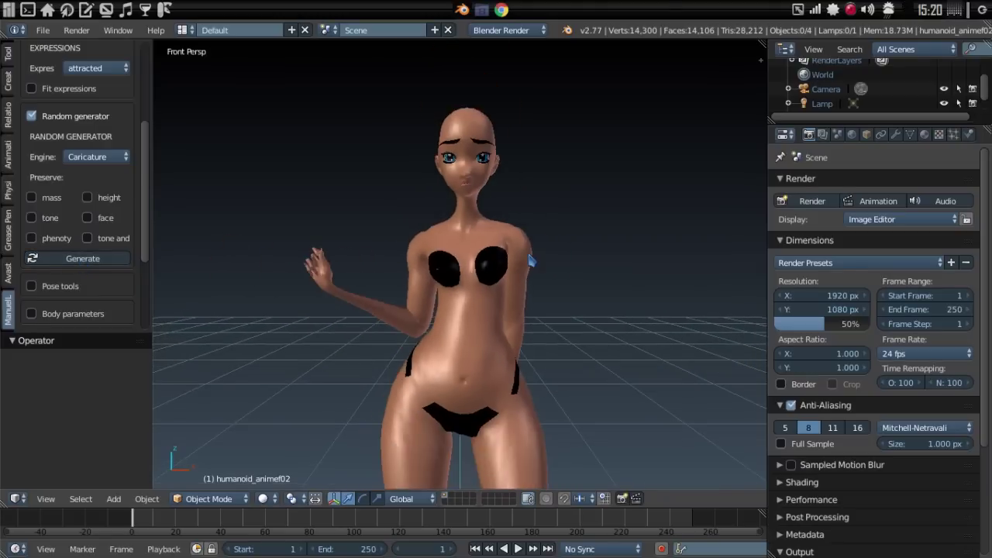
Enable the pose tools for the character and set its pose to t-pose
left_click_drag(145, 221, 147, 261)
left_click(53, 204)
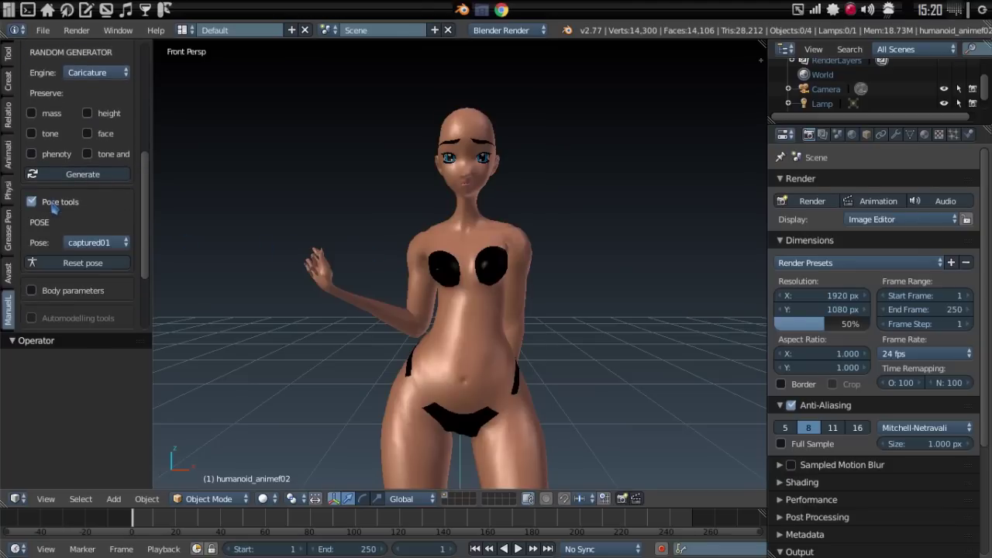
left_click(93, 244)
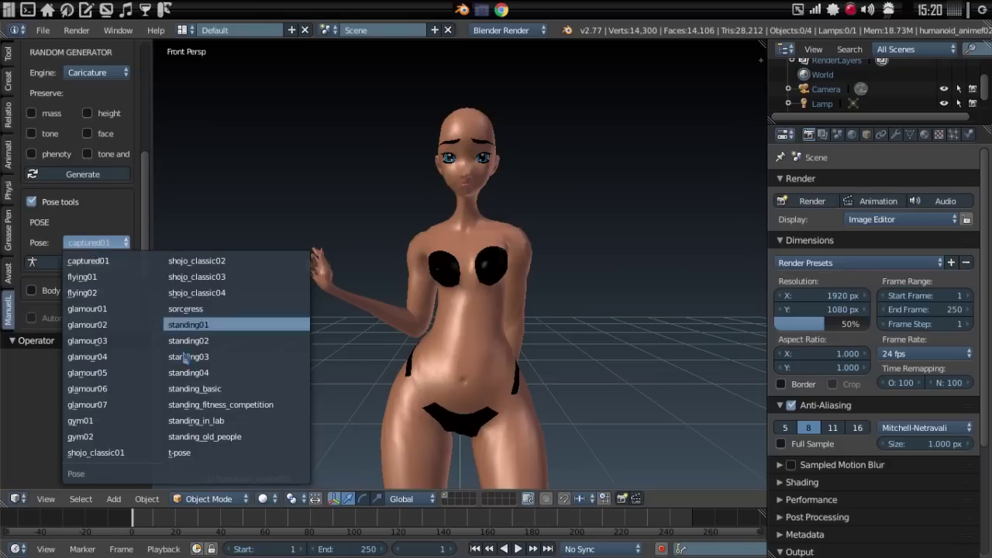
left_click(203, 455)
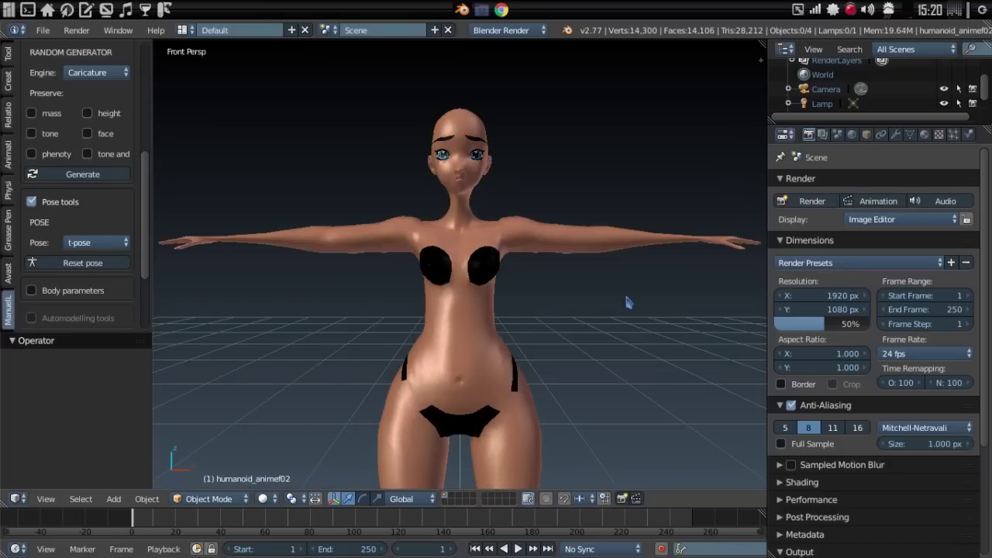
Examine the t-posed character in the 3D view from closer and farther distances
scroll(628, 303, "down", 2)
scroll(627, 302, "up", 3)
scroll(628, 302, "up", 4, "shift")
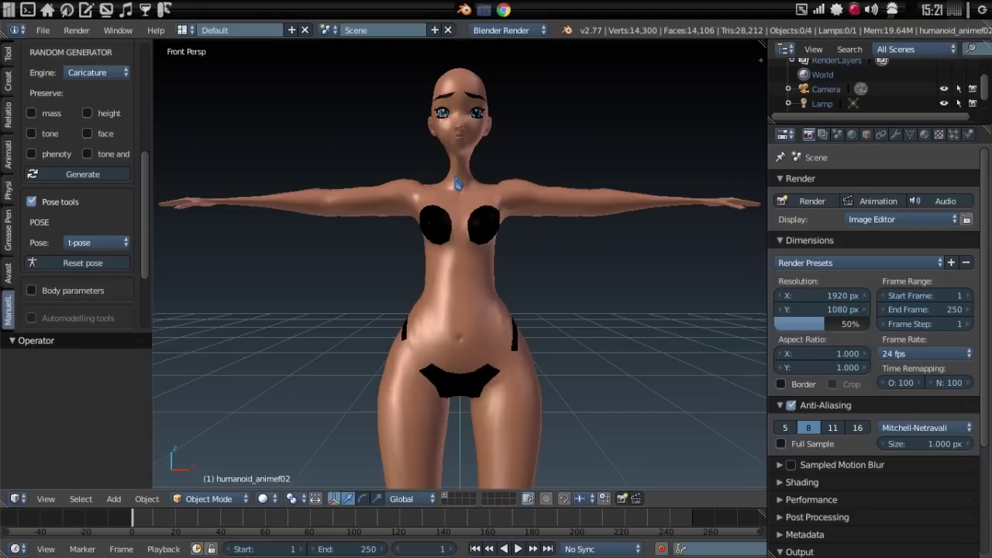
scroll(545, 259, "down", 3)
scroll(545, 260, "up", 4)
scroll(545, 259, "down", 1)
scroll(545, 260, "up", 2)
scroll(544, 260, "down", 5)
scroll(545, 259, "up", 2)
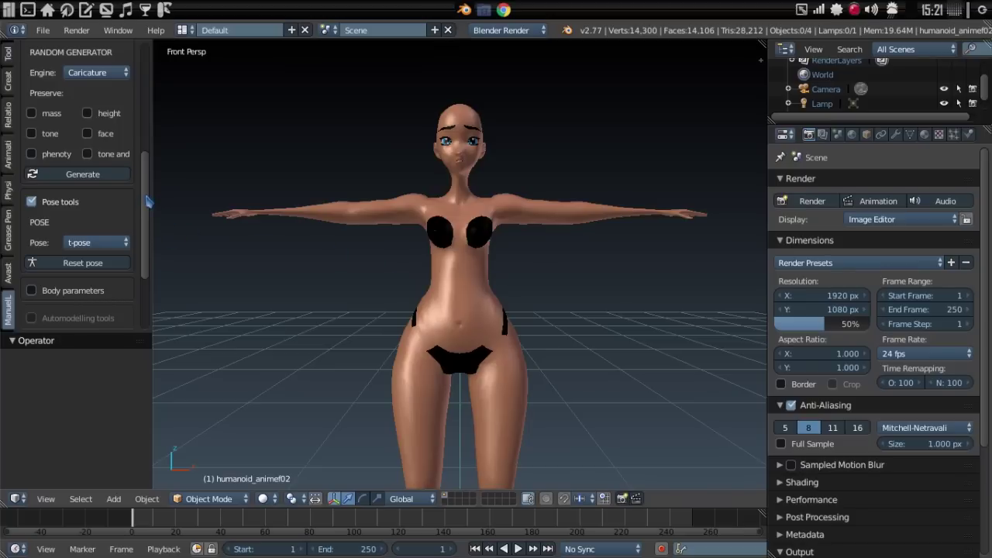
Try the glamour03 pose on the character and replace it with glamour04
left_click(95, 243)
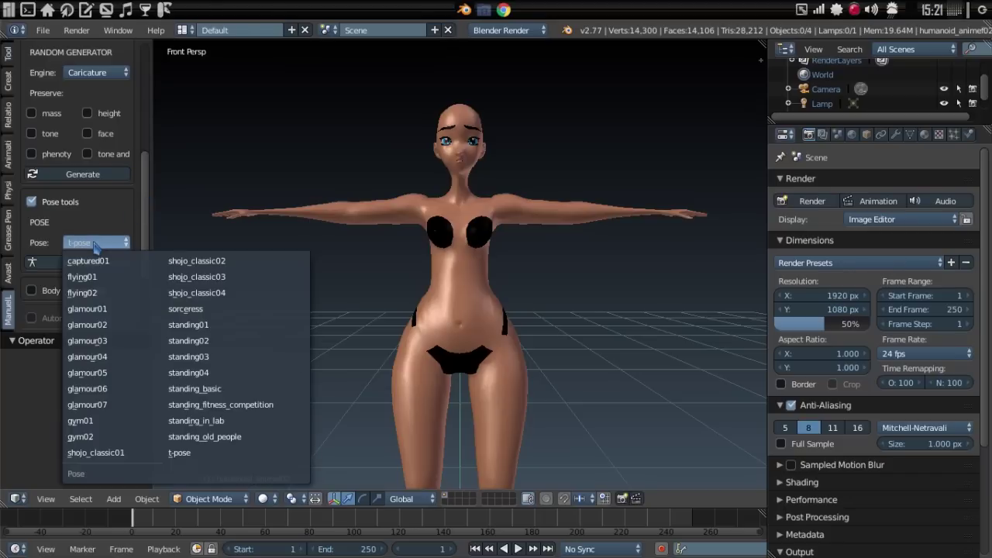
left_click(101, 341)
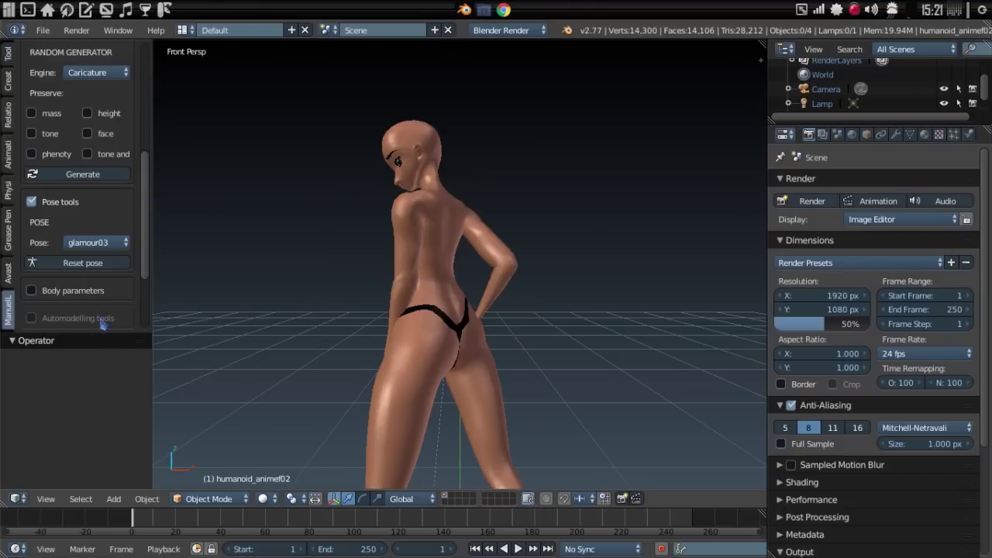
left_click(100, 245)
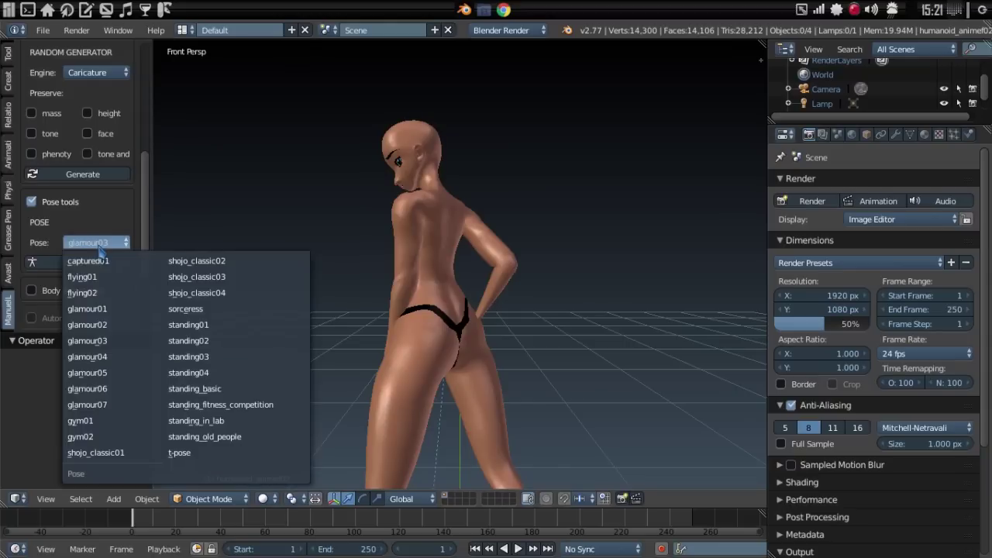
left_click(93, 357)
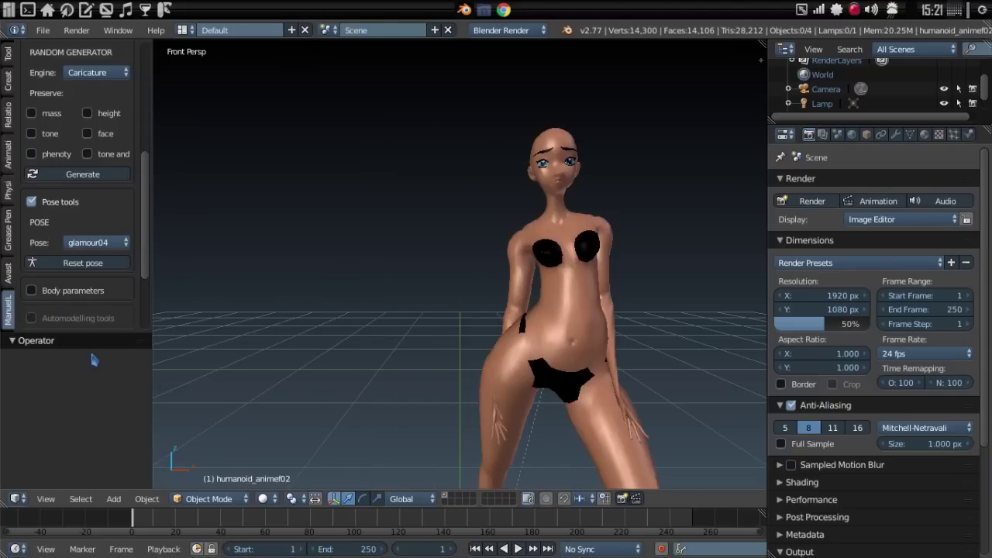
Set the character's pose to glamour05 and enable its body parameters
left_click(99, 244)
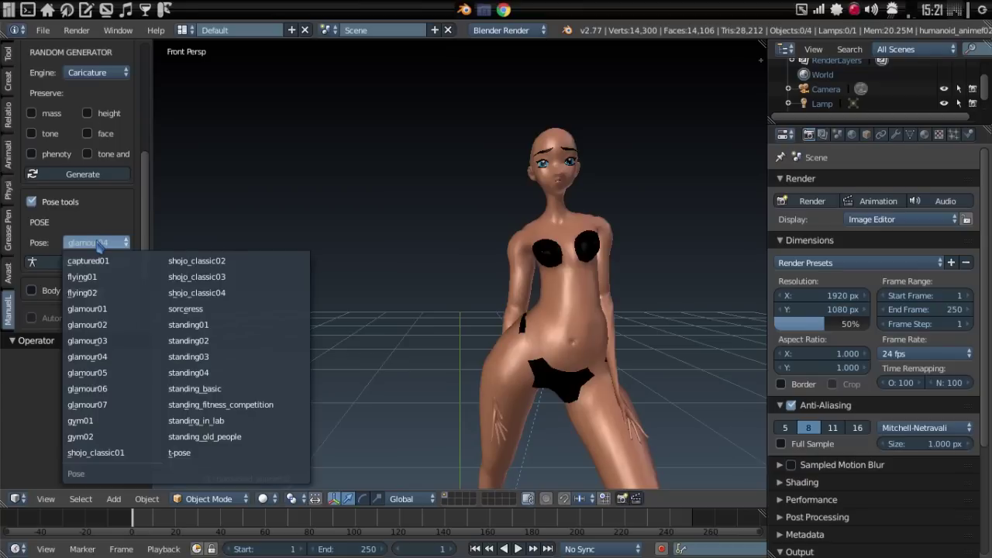
left_click(87, 374)
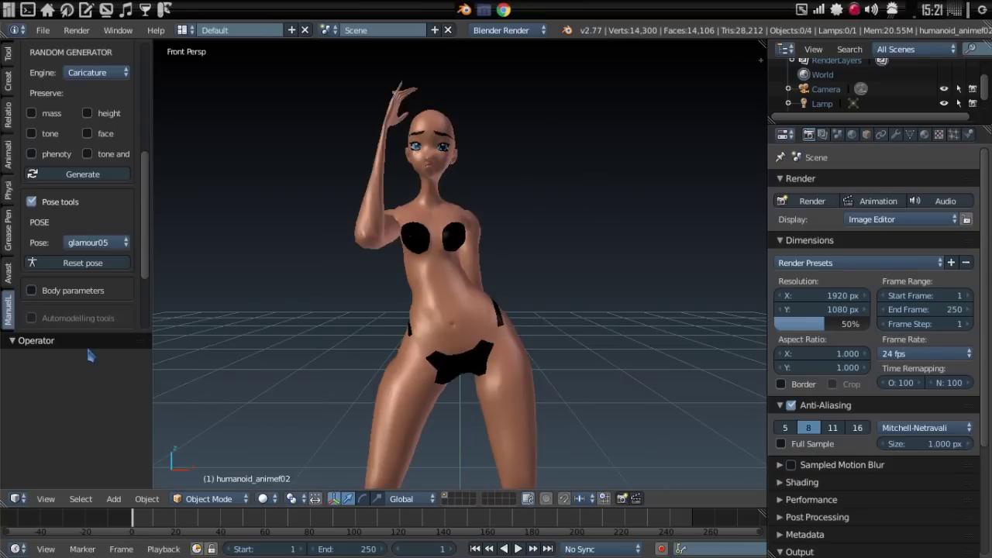
left_click(31, 291)
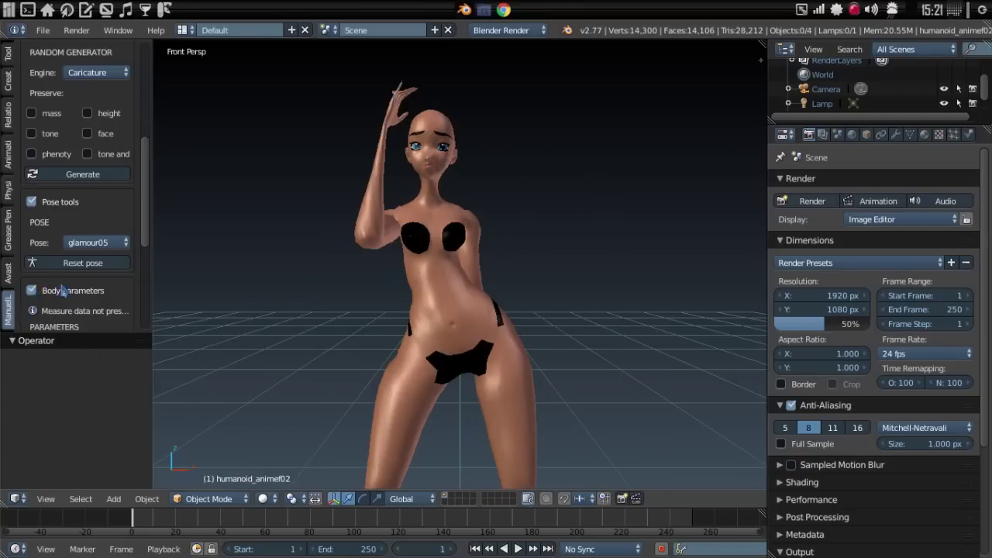
In the Chin morphing category, set Chin_SizeX and Chin_SizeZ to 1.000 and Chin_Tone to 0.161
left_click_drag(144, 188, 141, 245)
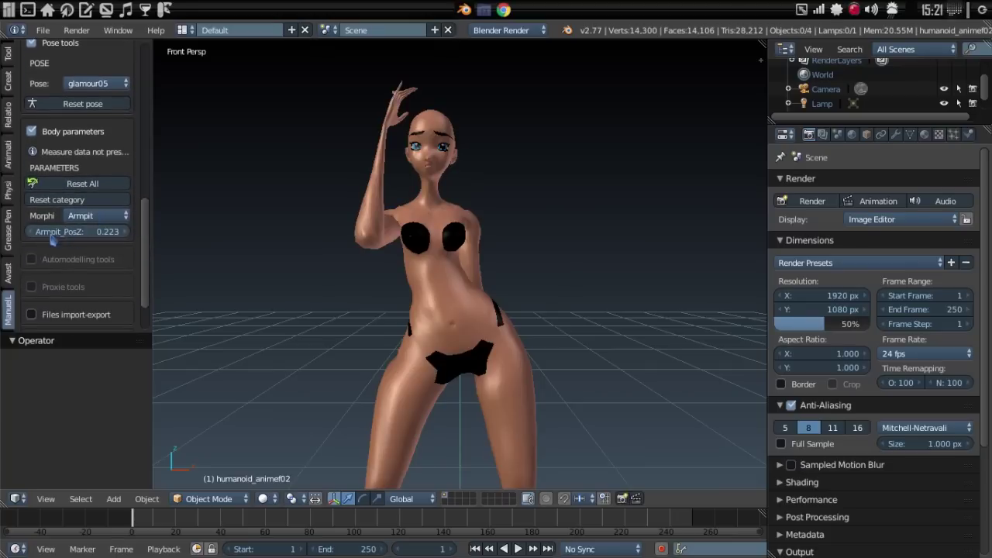
left_click(93, 218)
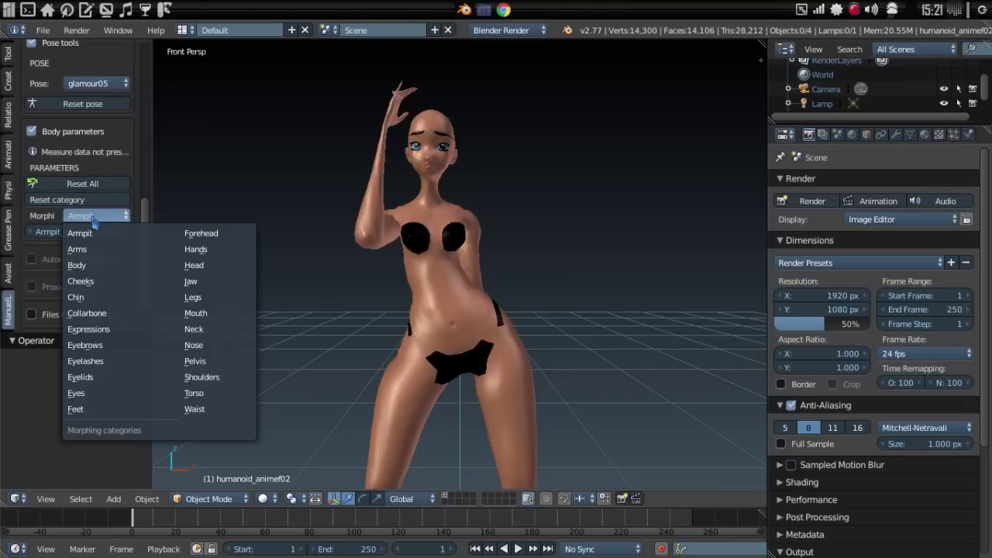
left_click(87, 299)
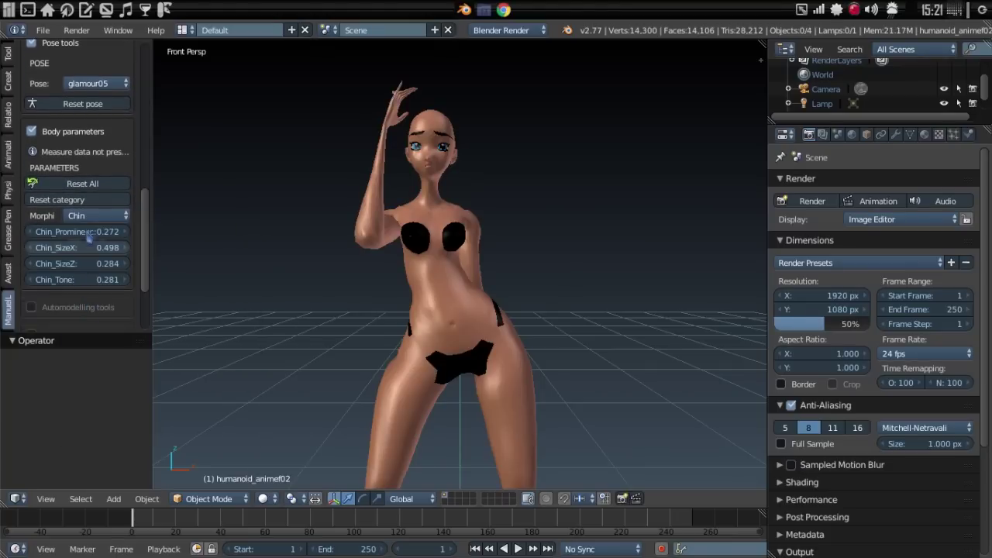
left_click_drag(67, 247, 143, 252)
left_click_drag(48, 265, 128, 265)
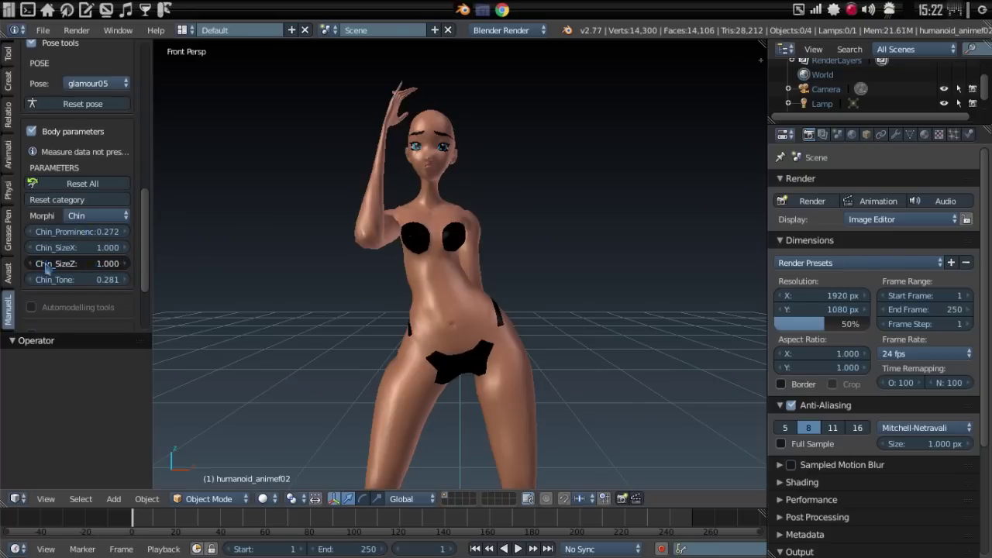
left_click_drag(68, 280, 42, 280)
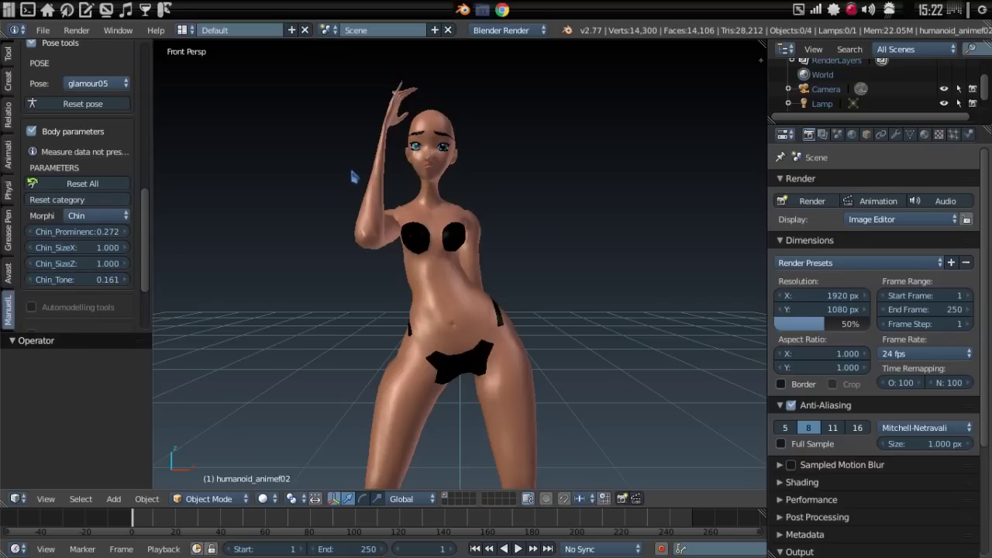
Examine the face up close and compare it with and without the last chin change, leaving that change undone
scroll(432, 172, "up", 3, "shift")
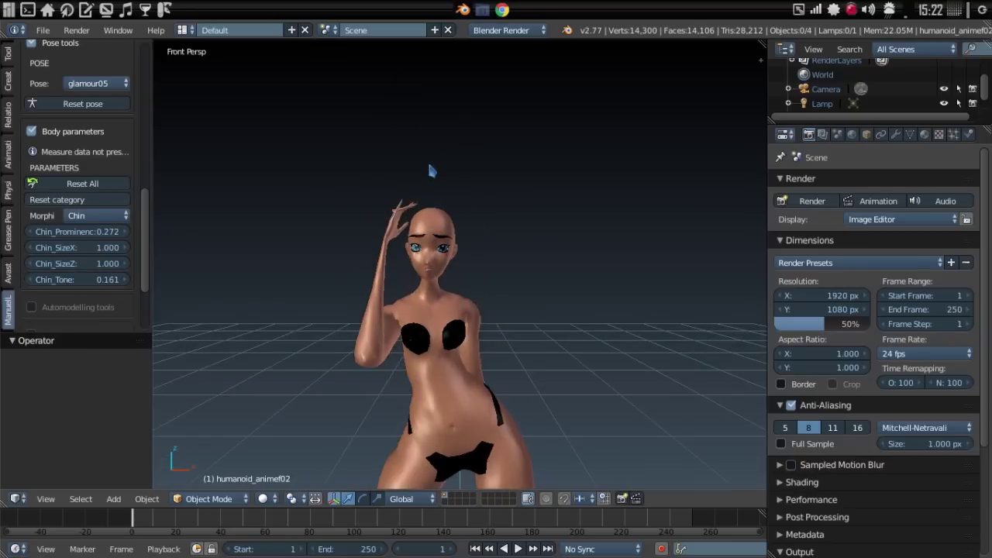
scroll(425, 244, "up", 5)
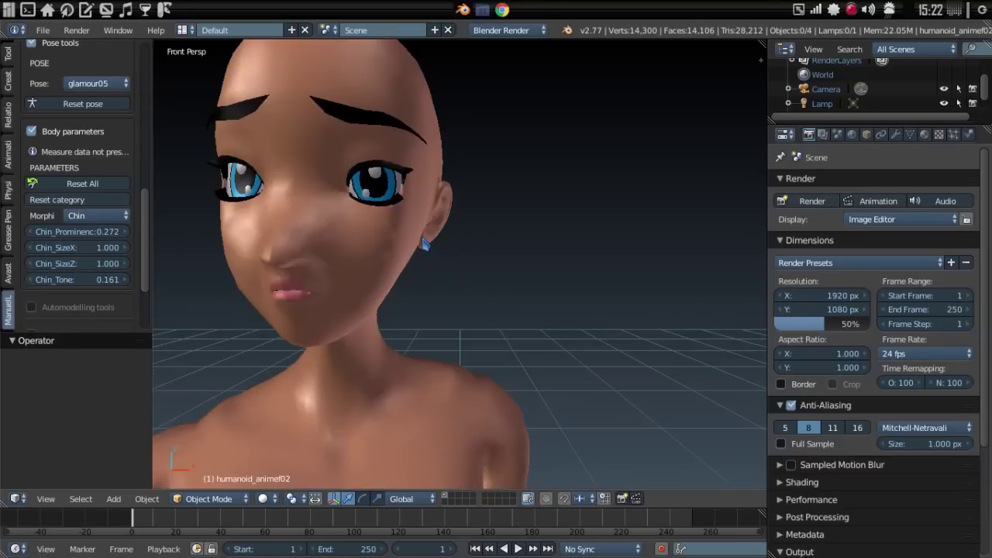
scroll(425, 244, "up", 4, "ctrl")
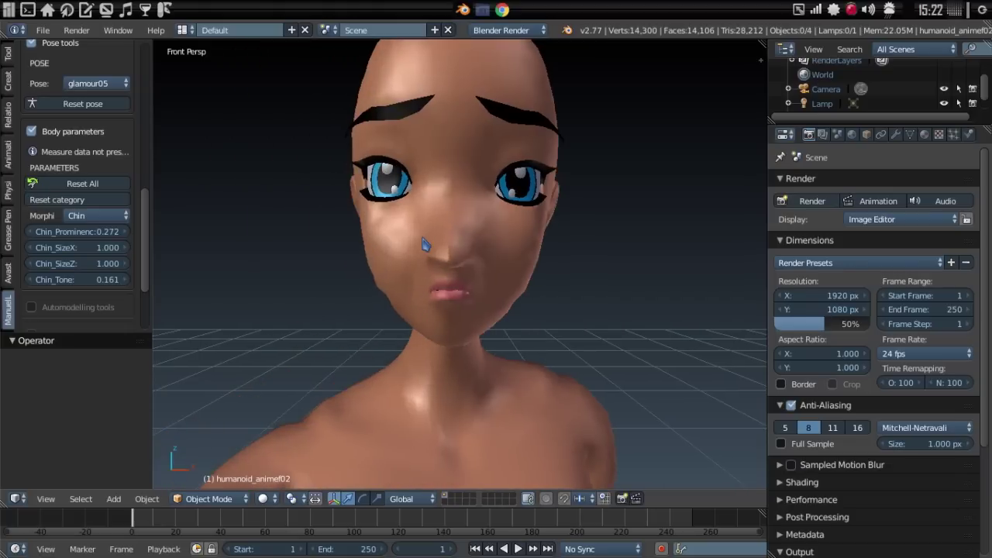
scroll(426, 244, "down", 2, "shift")
scroll(425, 244, "up", 2, "shift")
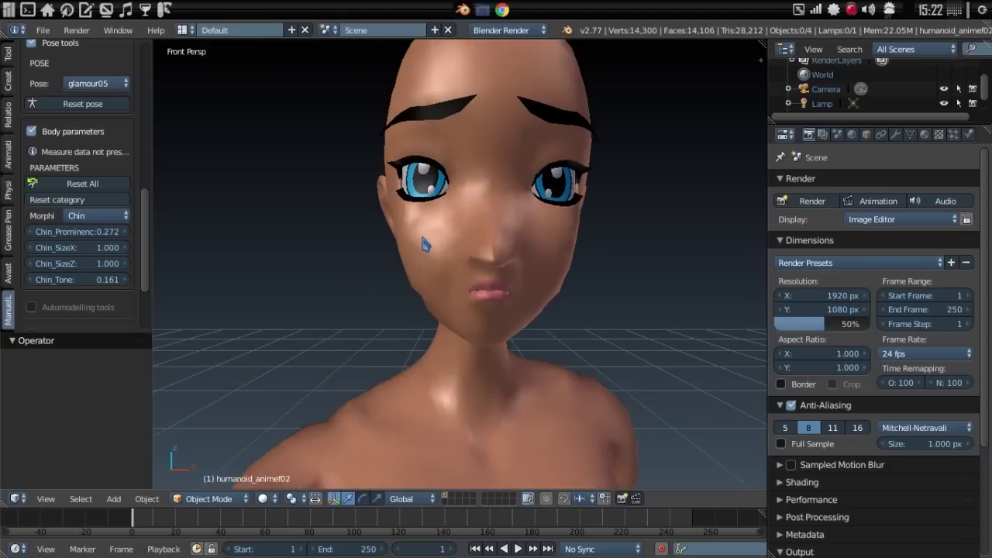
left_click_drag(88, 247, 88, 247)
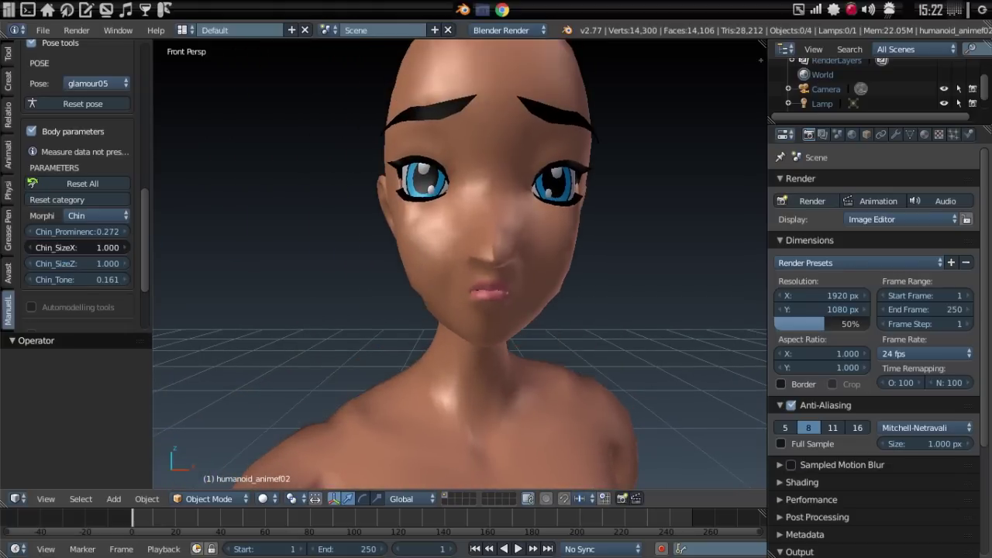
key("ctrl+z")
key("ctrl+shift+z")
key("ctrl+z")
key("ctrl+shift+z")
key("ctrl+z")
Switch the body parameters to the Collarbone morphing category
left_click(97, 216)
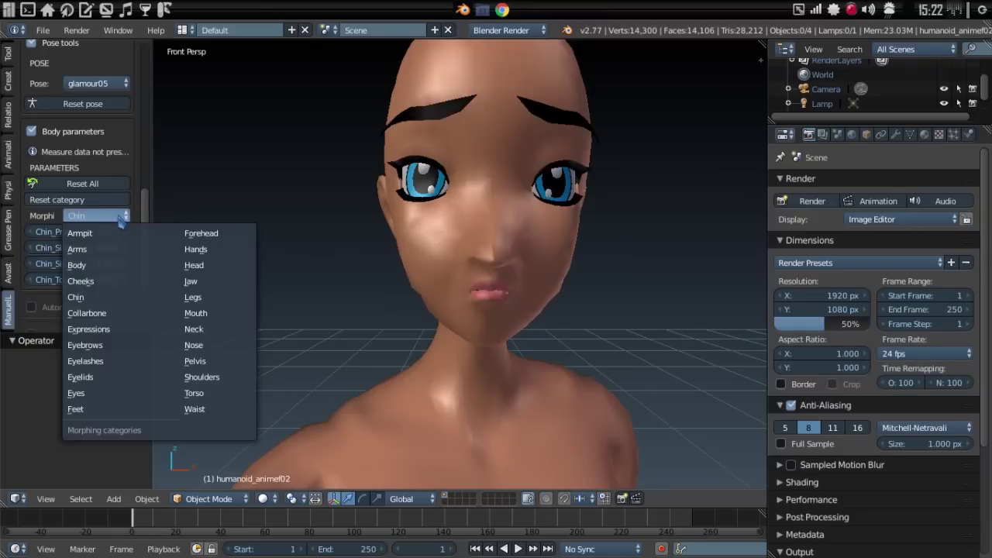
left_click(93, 313)
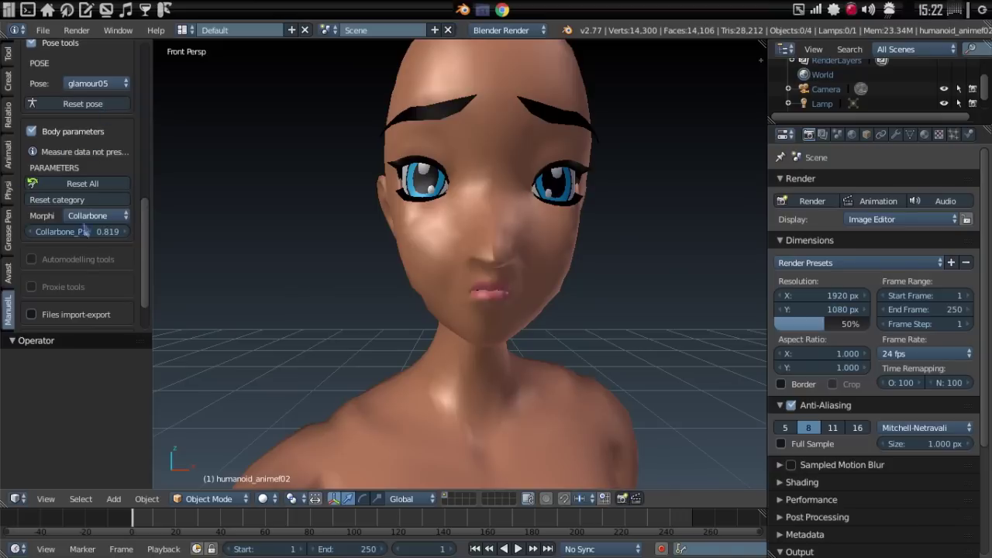
Enable the utilities with the realtime subdivision display turned on, and show the file import-export options
scroll(144, 248, "down", 3)
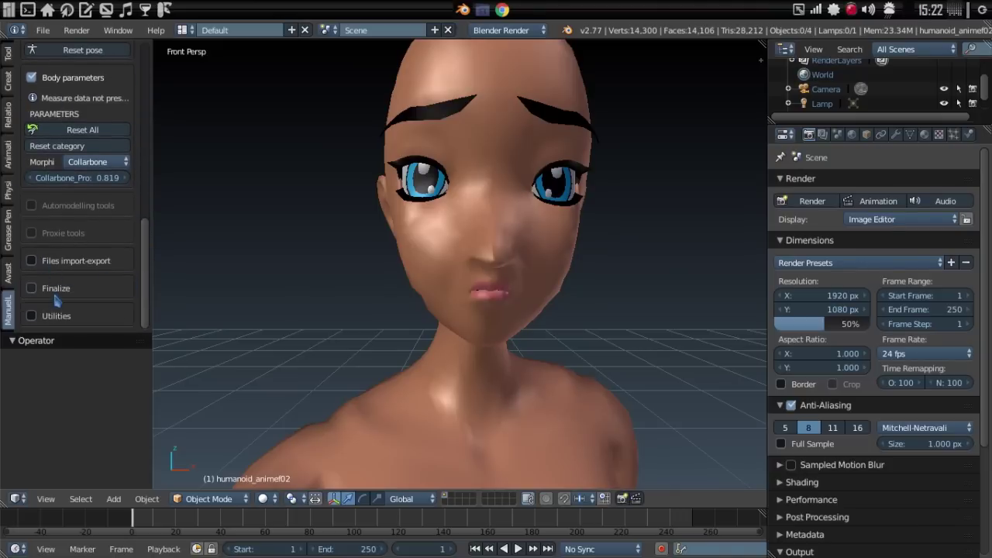
left_click(48, 317)
scroll(145, 267, "down", 2)
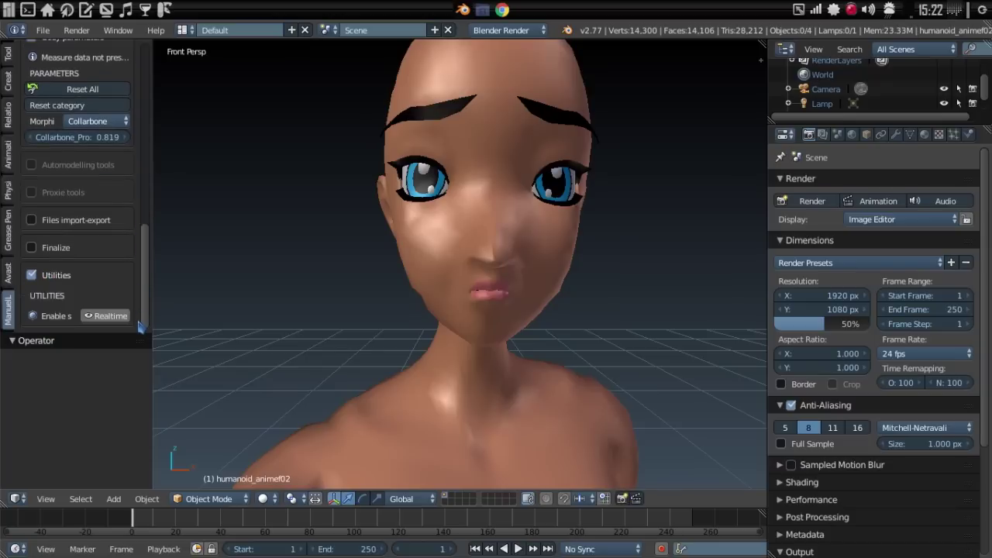
left_click(96, 319)
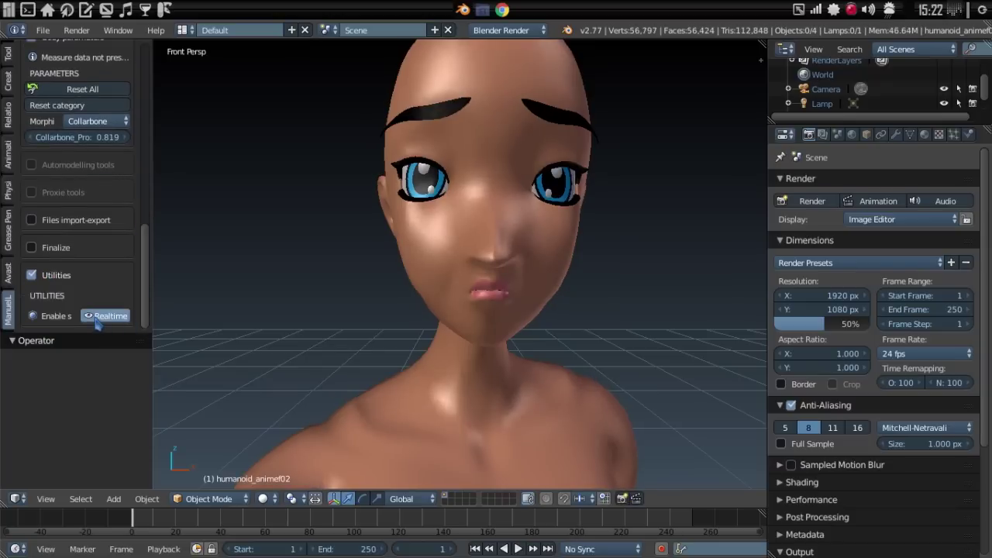
left_click(88, 321)
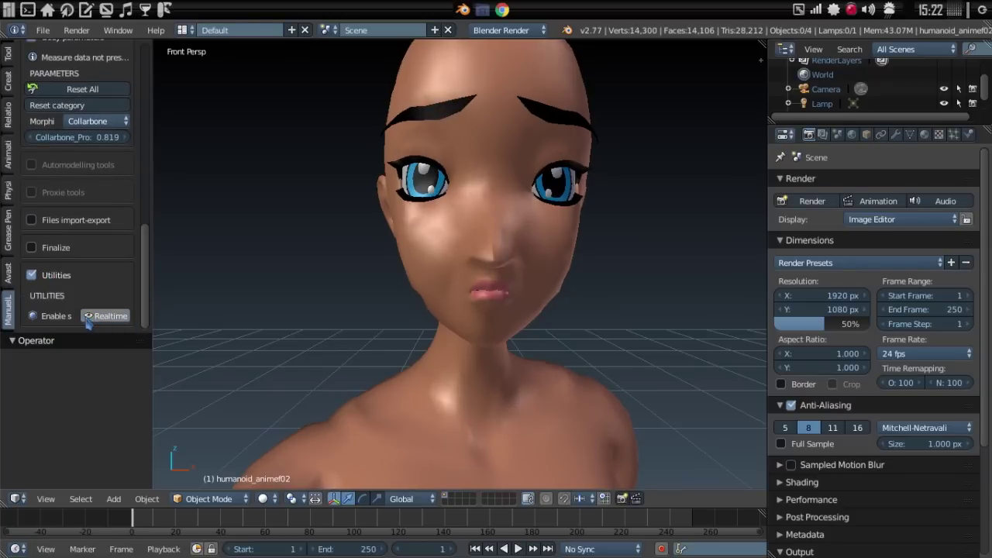
left_click(109, 317)
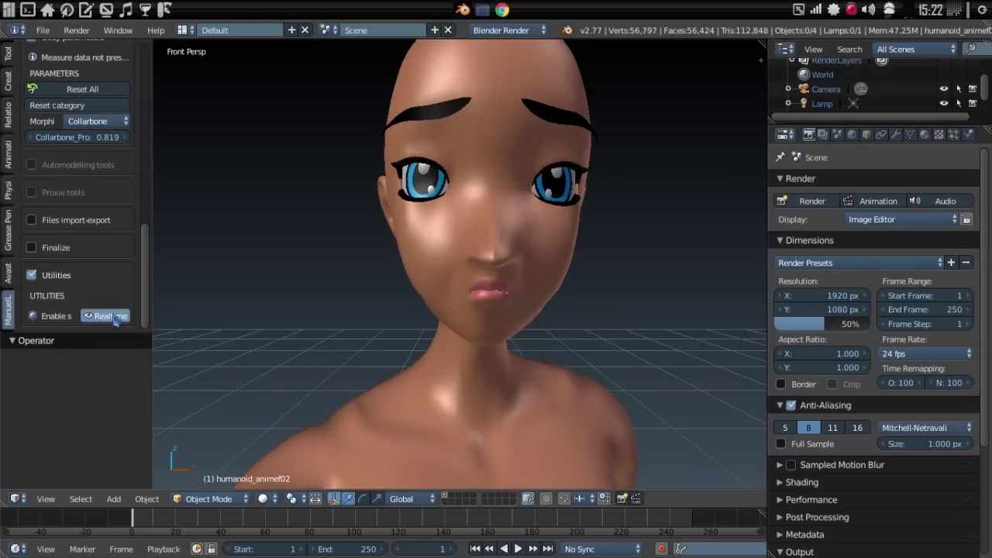
left_click(65, 224)
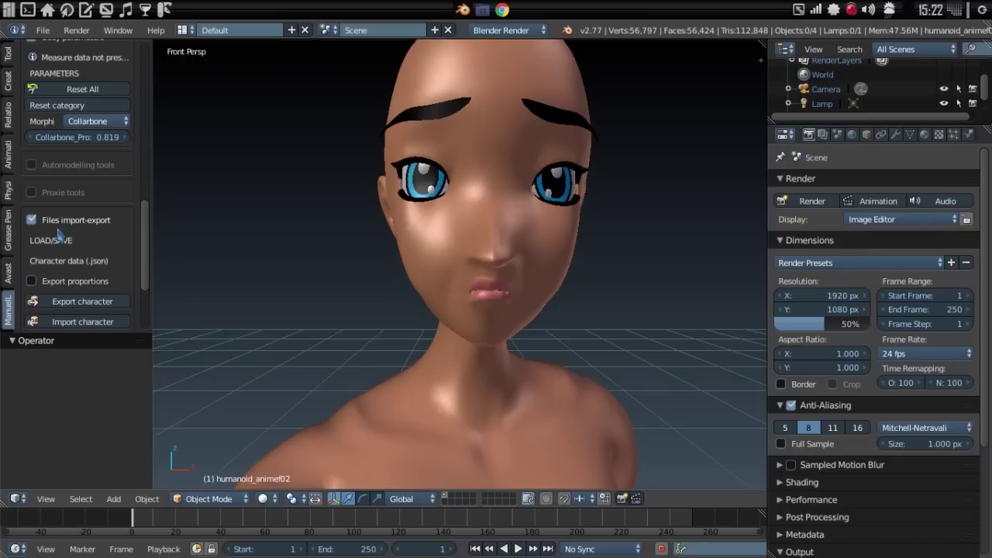
Set the random generator's engine to Realistic and generate a new variation of the character
left_click_drag(145, 256, 155, 147)
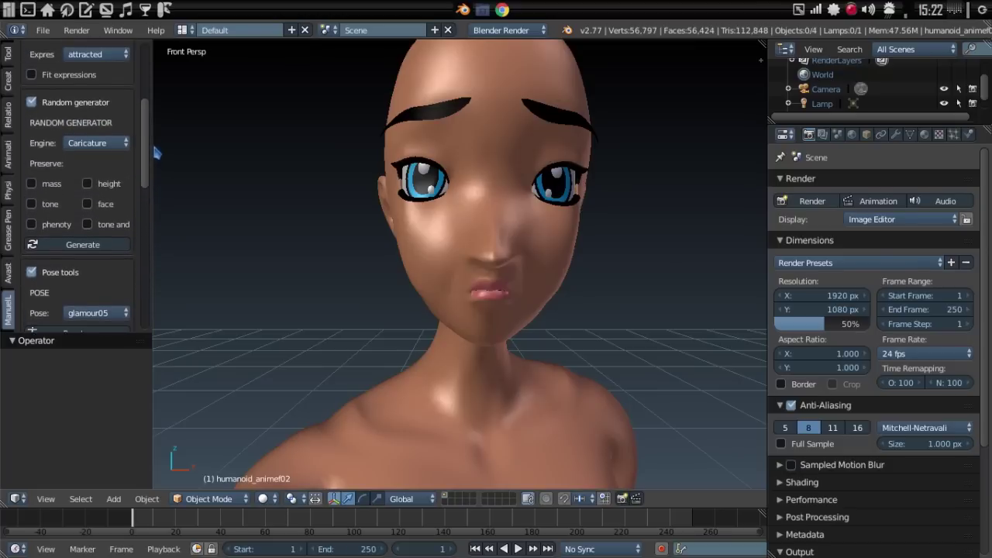
left_click(94, 151)
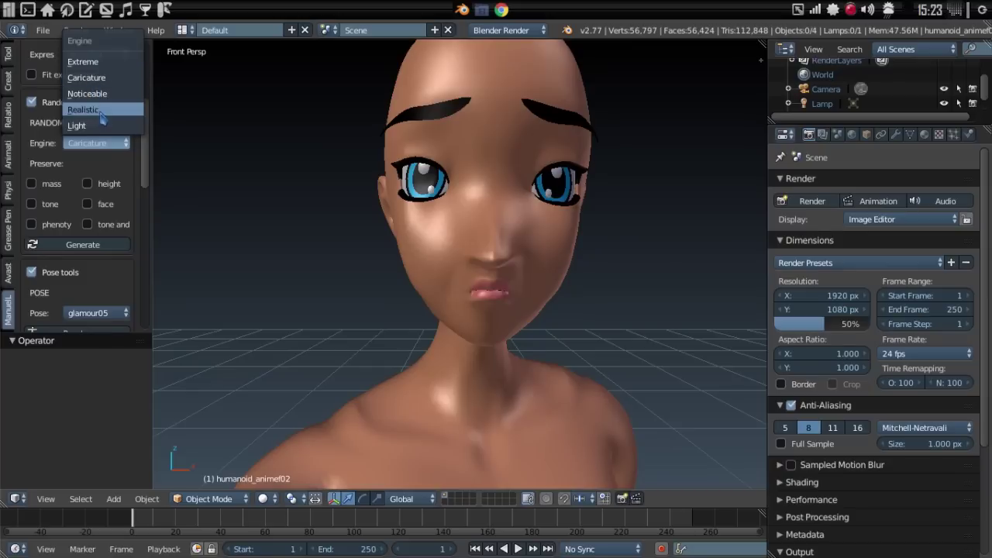
left_click(100, 114)
left_click(71, 247)
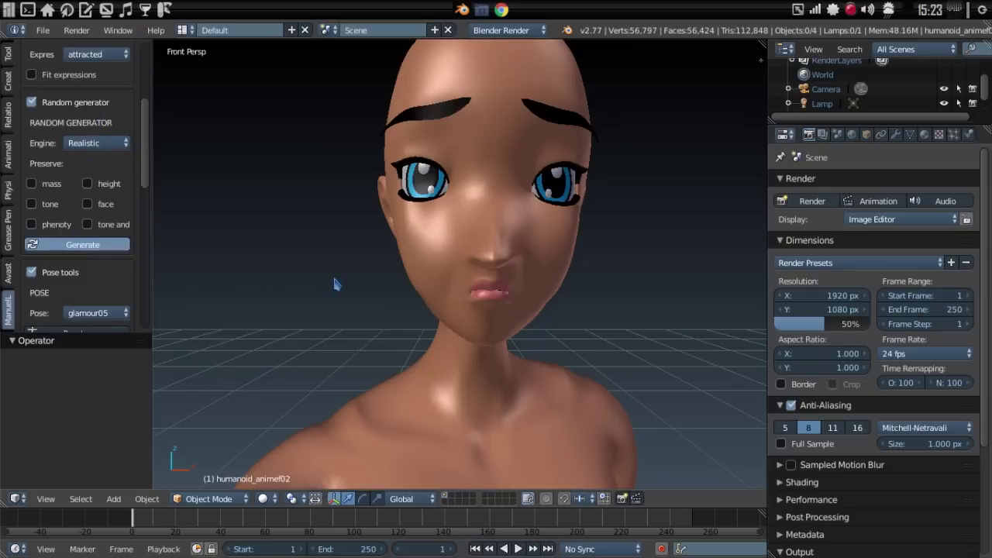
Examine the generated character's body from farther away, from its side and again from near the front
scroll(334, 284, "down", 4)
scroll(334, 285, "down", 3)
scroll(334, 284, "up", 2)
scroll(334, 284, "down", 2)
scroll(334, 285, "up", 1)
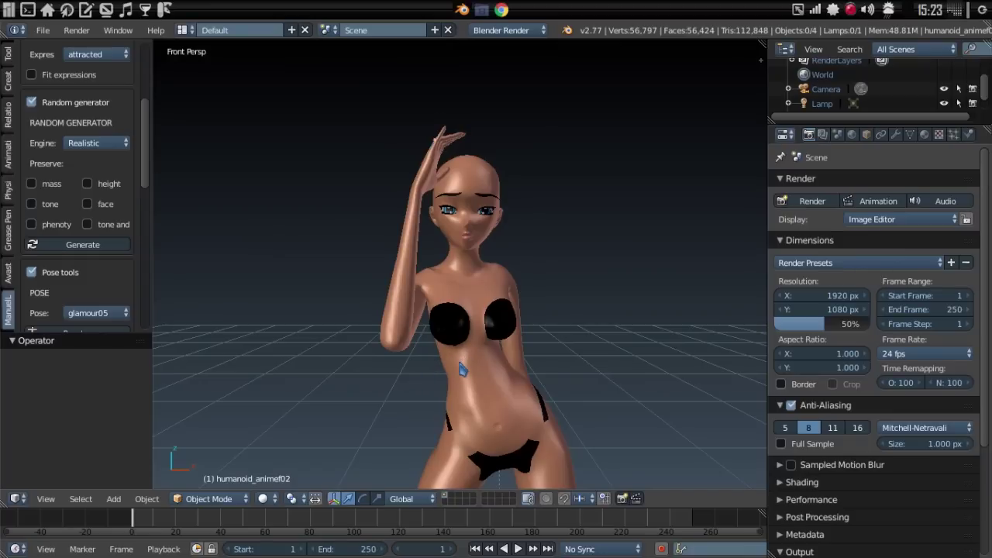
key("KP_6")
key("KP_6")
key("KP_6")
key("KP_6")
key("KP_6")
key("KP_6")
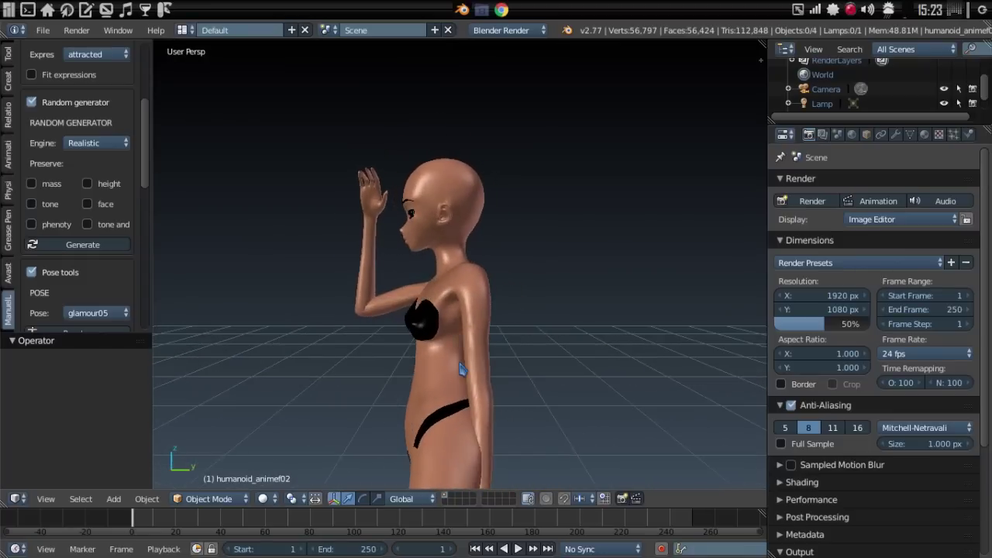
key("KP_4")
key("KP_4")
key("KP_4")
key("KP_4")
key("KP_4")
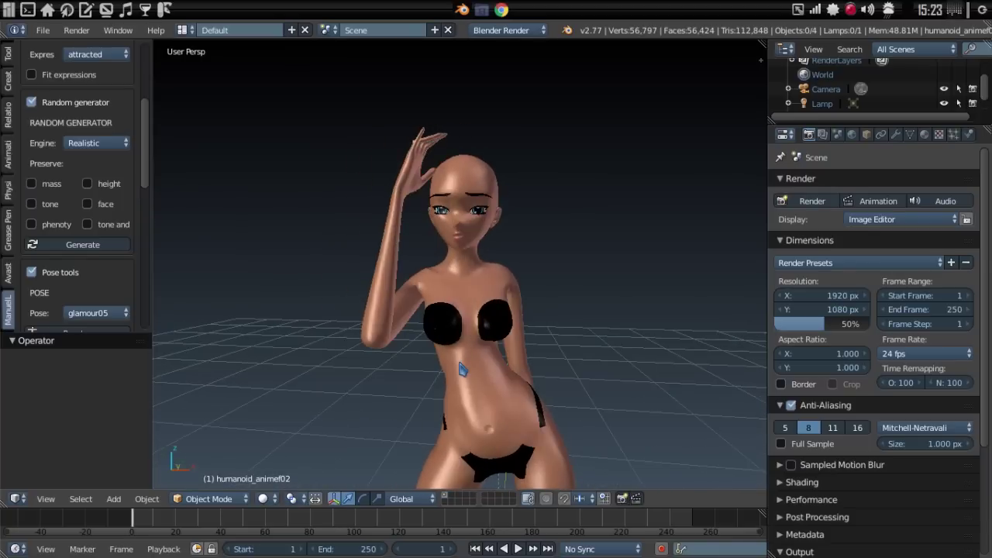
Generate three more random variations of the character with the Realistic engine
left_click(87, 246)
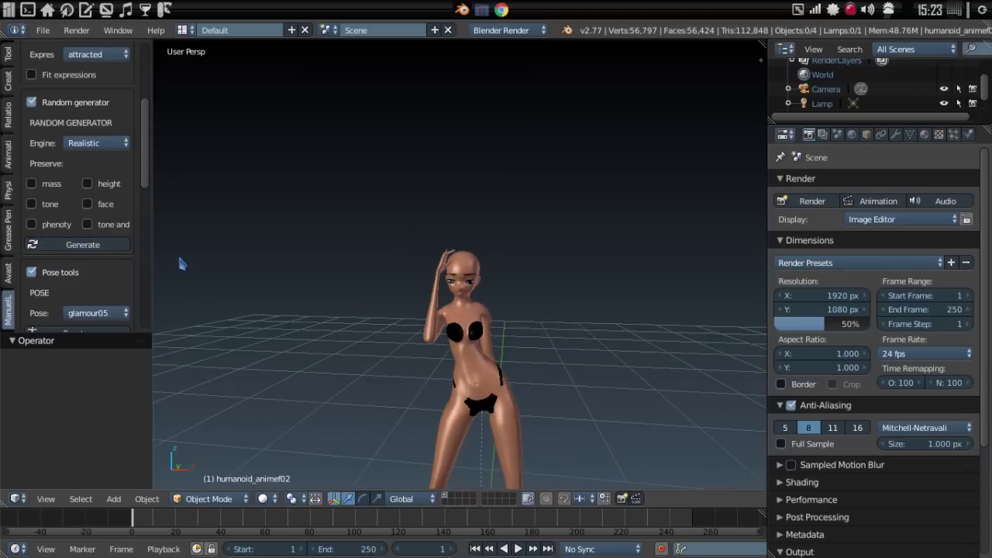
left_click(74, 248)
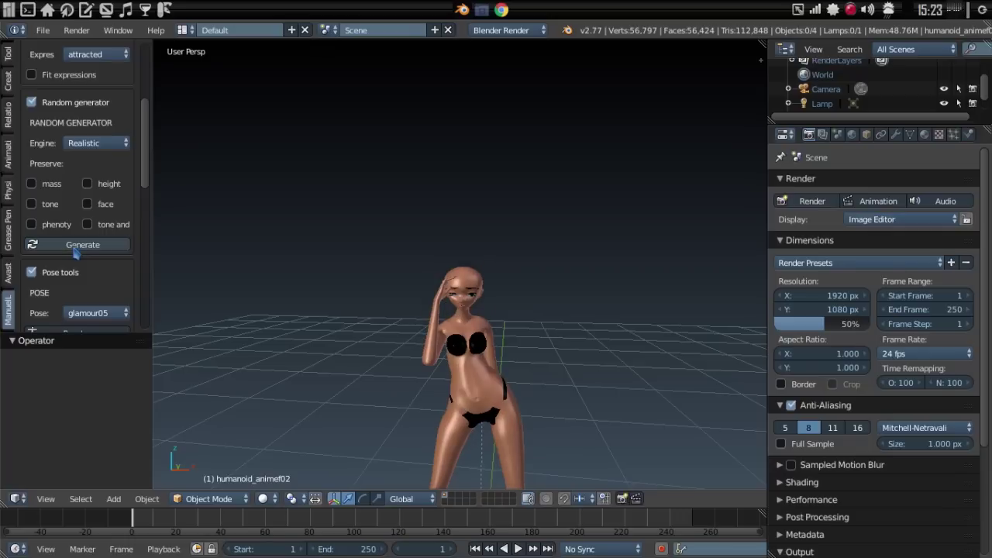
left_click(75, 248)
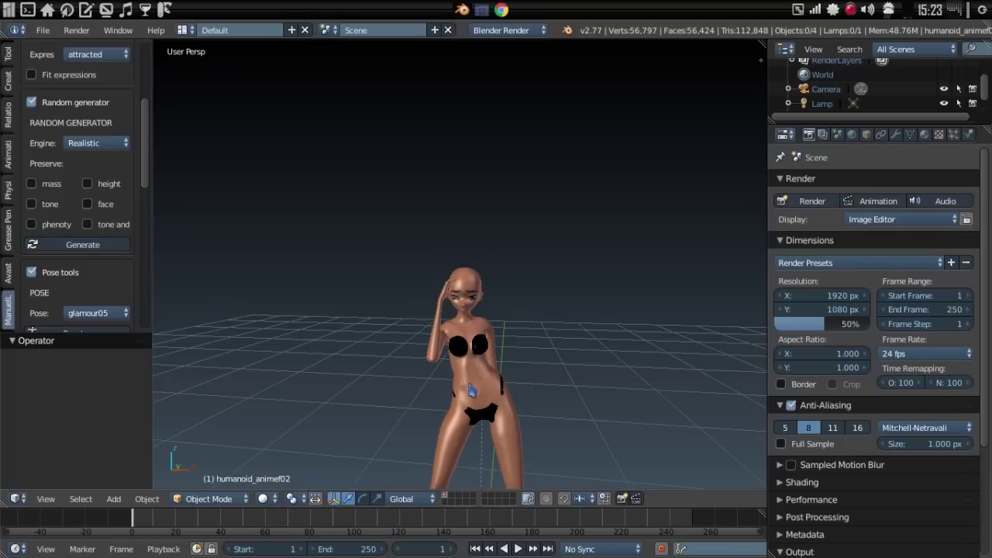
Delete the humanoid character's body mesh from the scene
left_click(479, 383)
key("x")
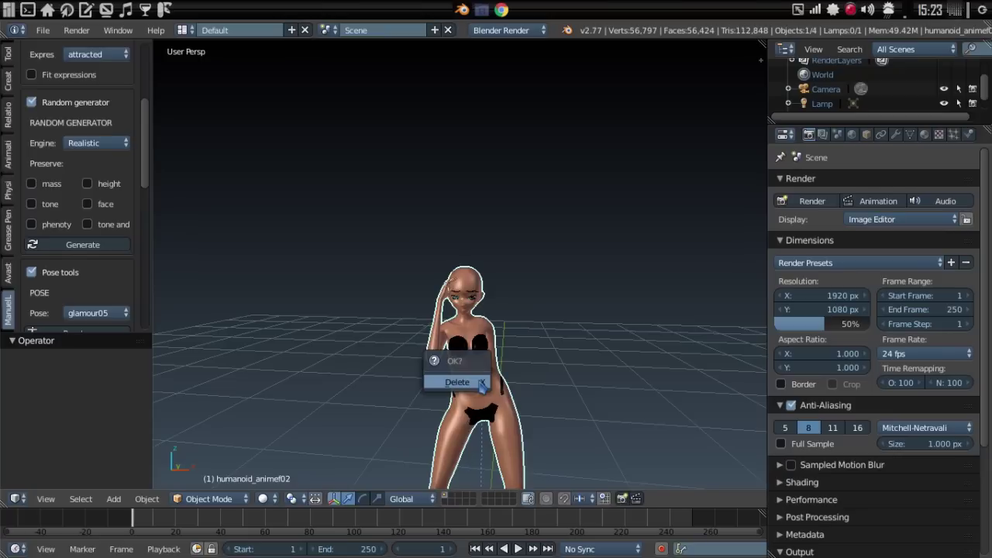
left_click(480, 383)
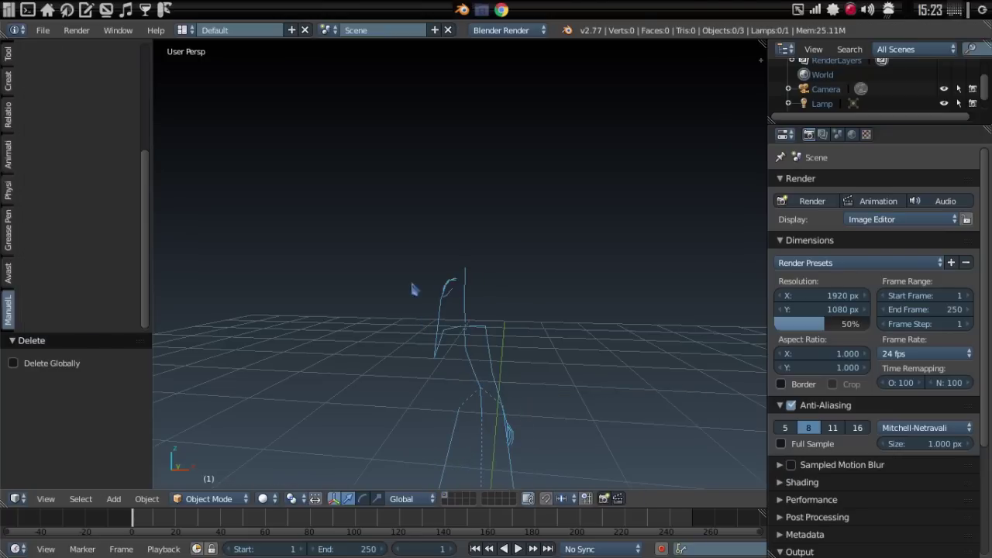
Select the leftover character skeleton and delete it from the scene
key("Home")
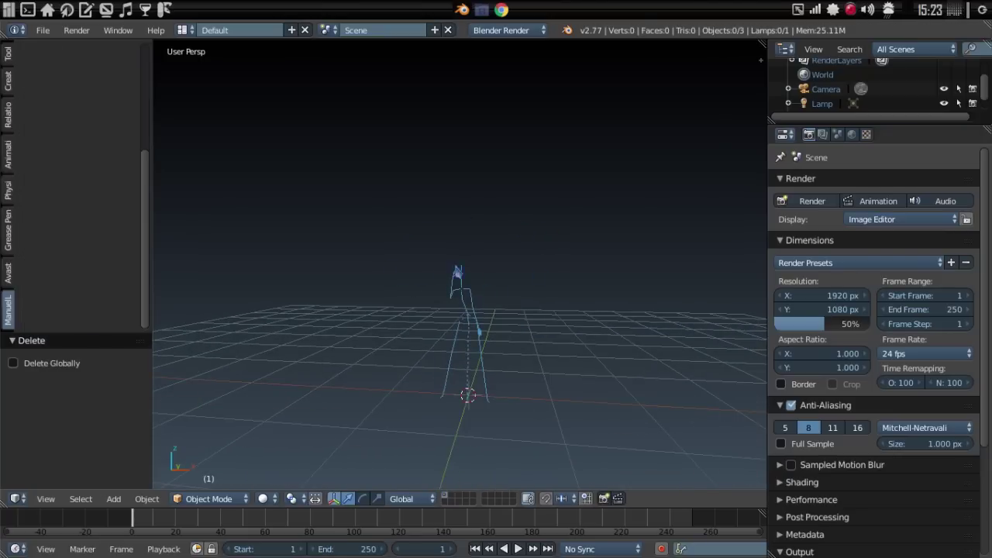
mouse_move(461, 248)
left_mouse_down("ctrl")
mouse_move(643, 426)
mouse_move(633, 333)
left_mouse_up("ctrl")
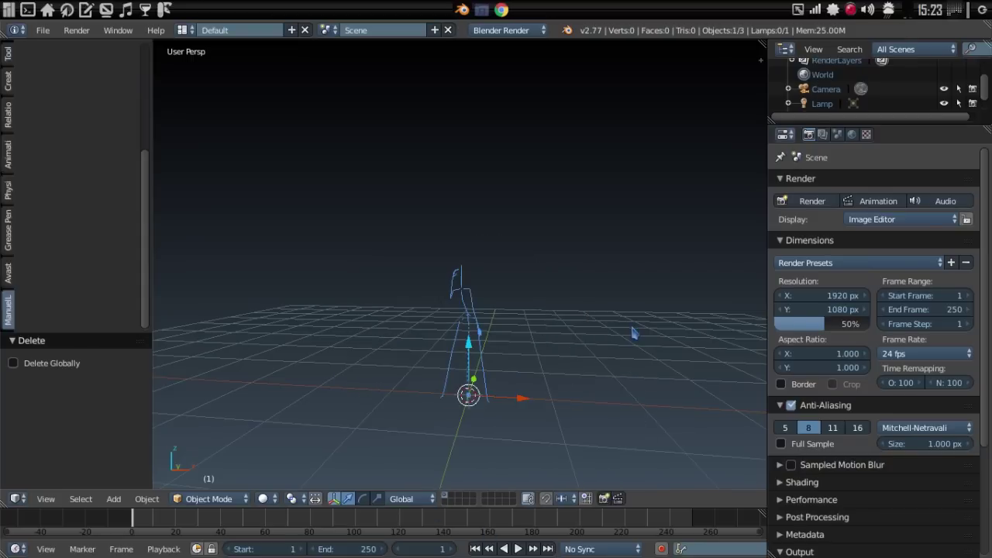
key("x")
left_click(620, 328)
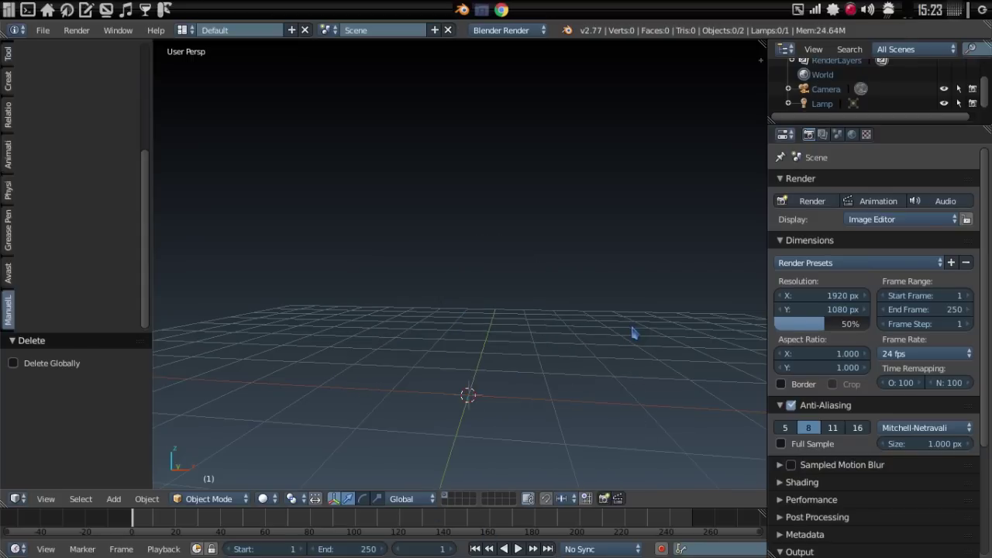
Choose Caucasian male as the ManuelbastioniLAB character and initialize it in the empty scene
scroll(453, 255, "up", 2)
left_click(7, 321)
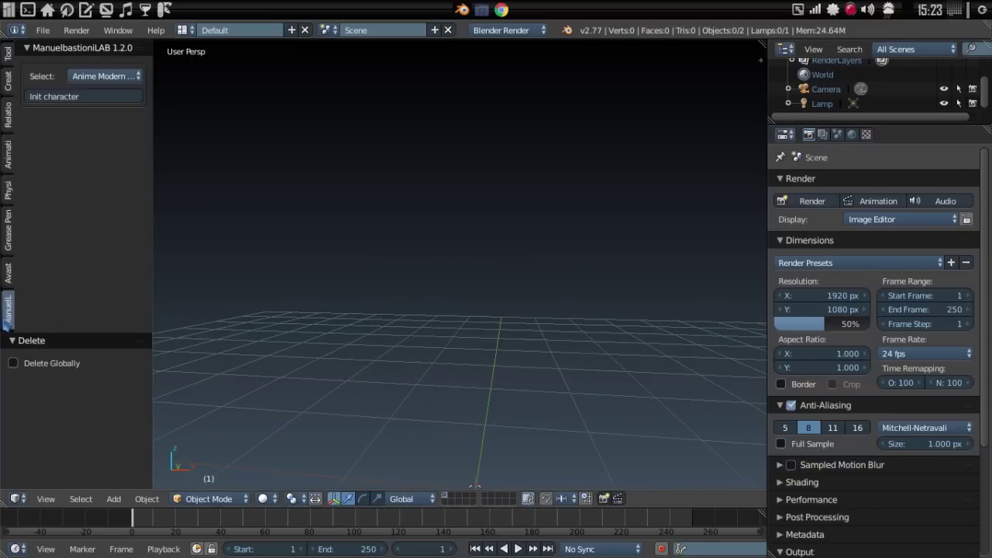
left_click(106, 76)
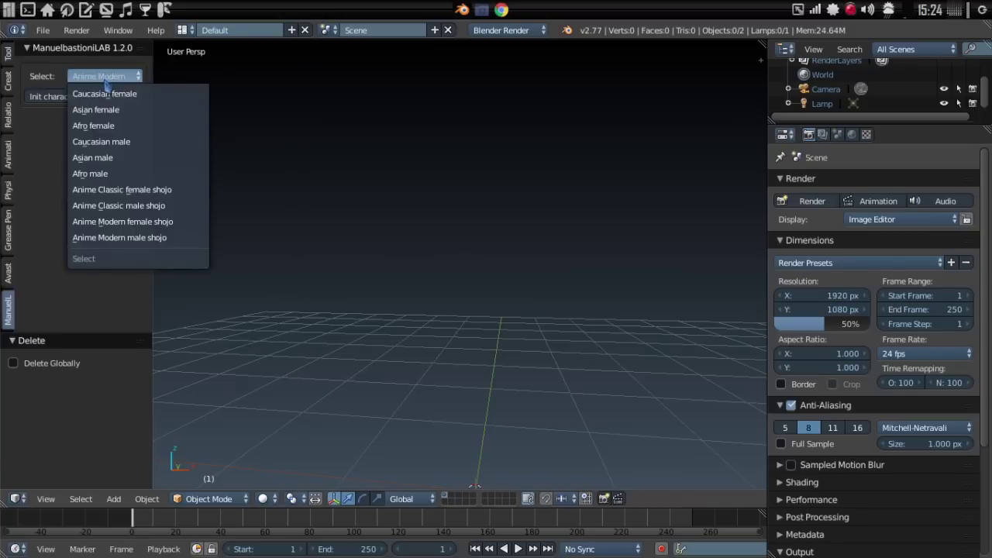
left_click(103, 146)
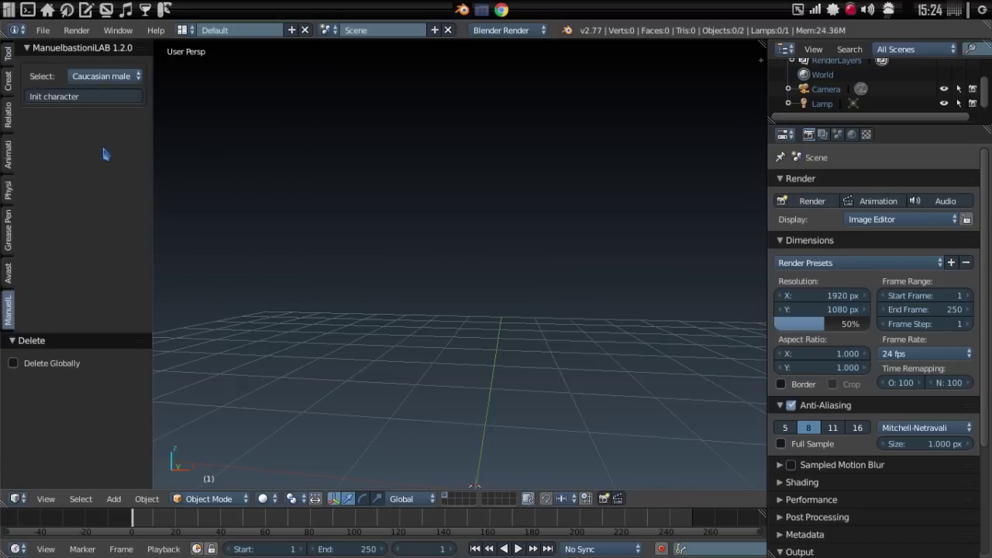
left_click(68, 106)
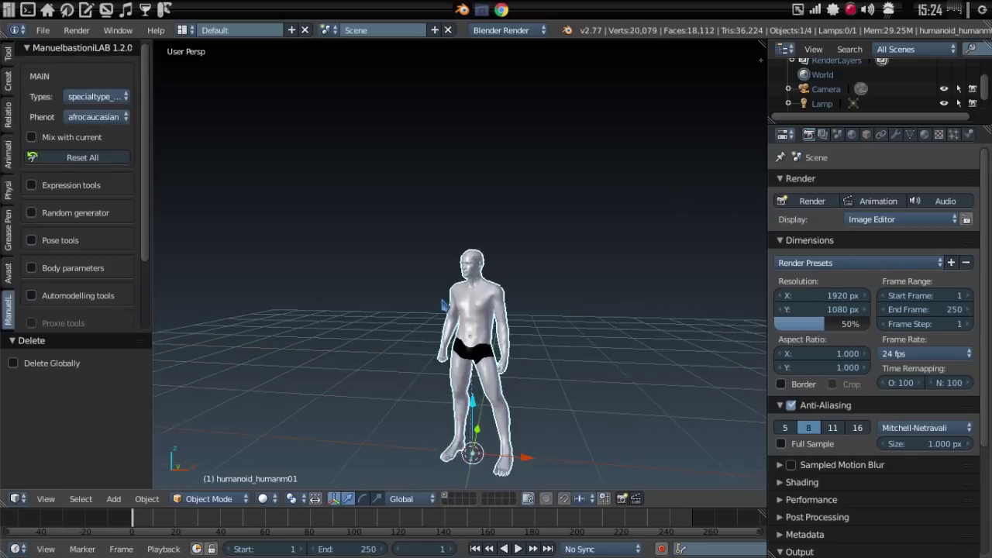
Examine the male character up close and from farther away, then centre it in an orthographic view
scroll(443, 304, "up", 3)
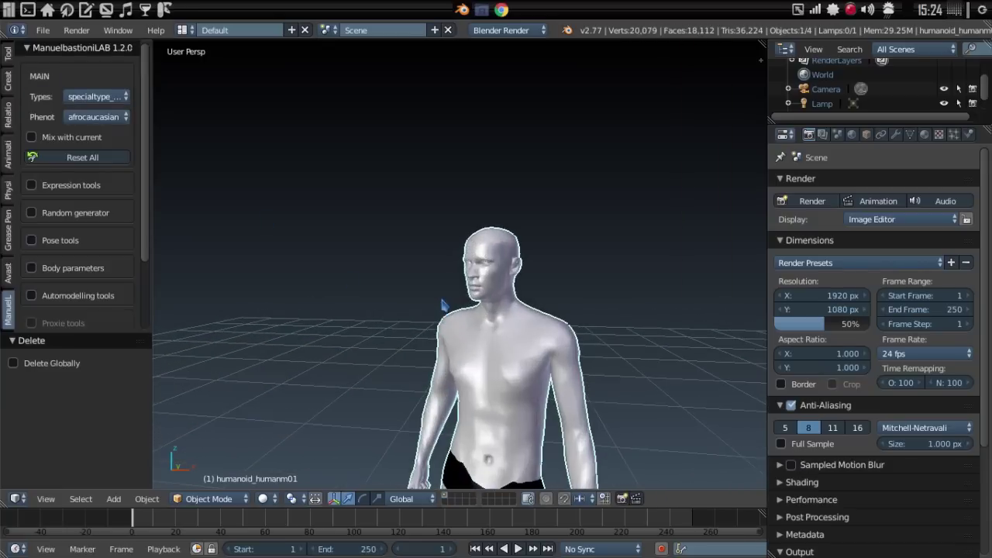
scroll(443, 304, "down", 3)
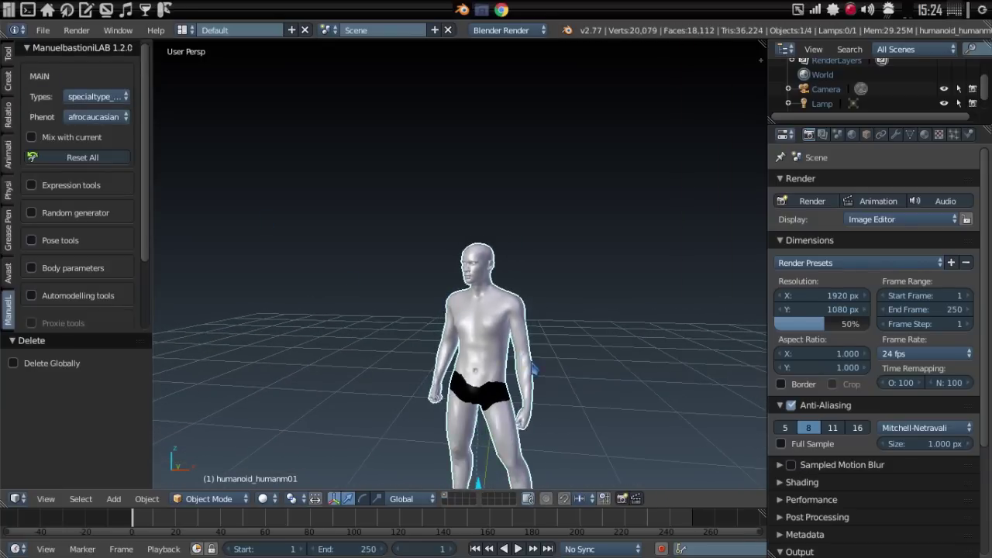
middle_click_drag(533, 367, 535, 369)
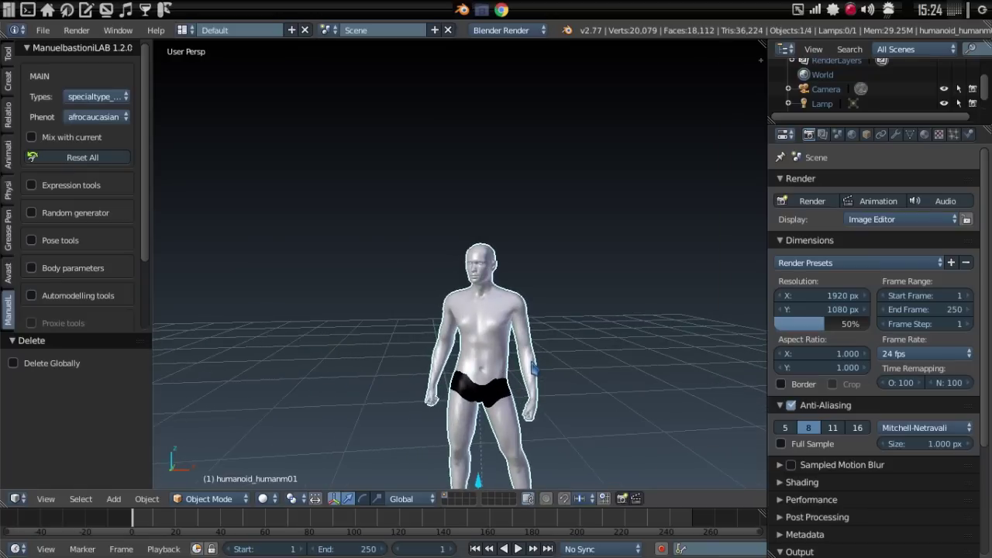
key("KP_5")
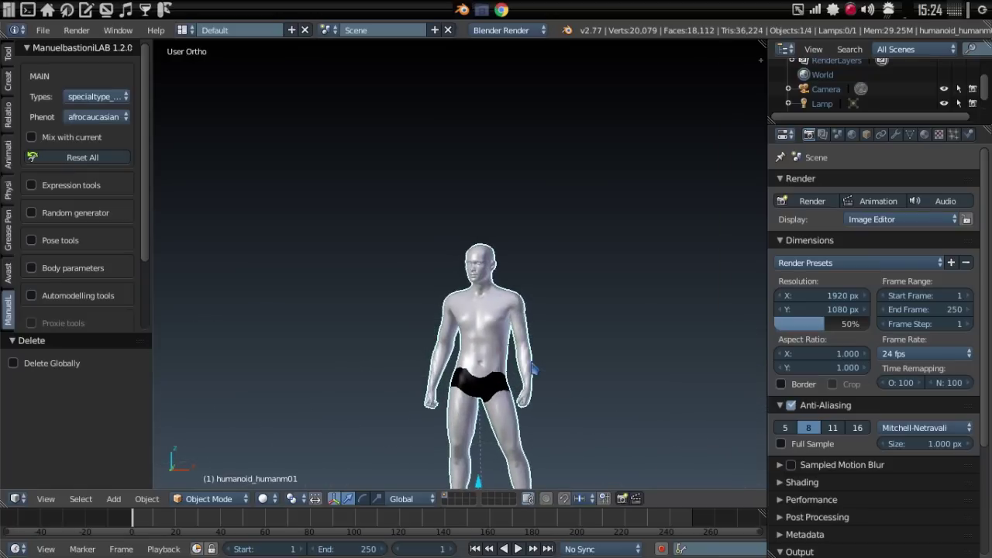
key("KP_Decimal")
scroll(533, 369, "up", 3)
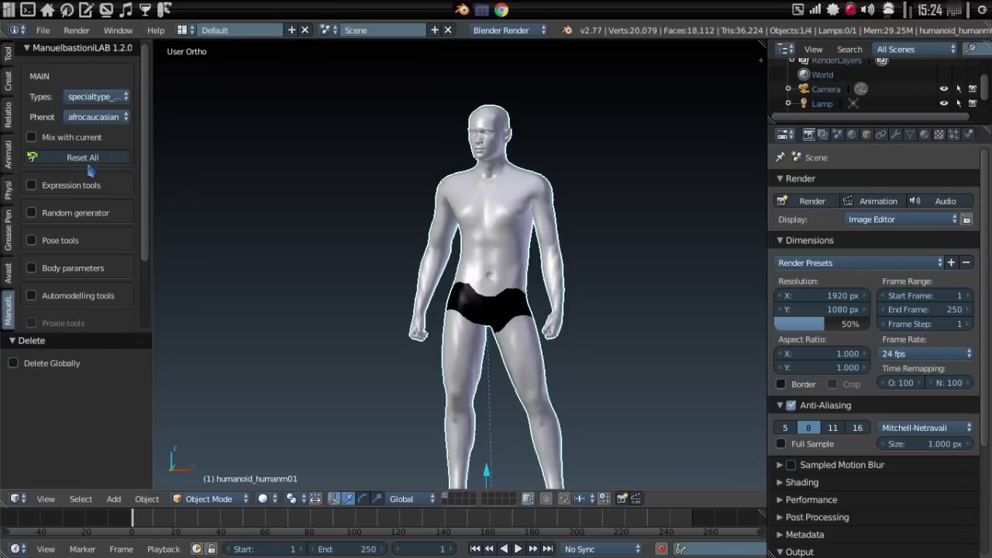
Try the type_heavybody and specialtype_evil_genius body types on the male character
left_click(89, 117)
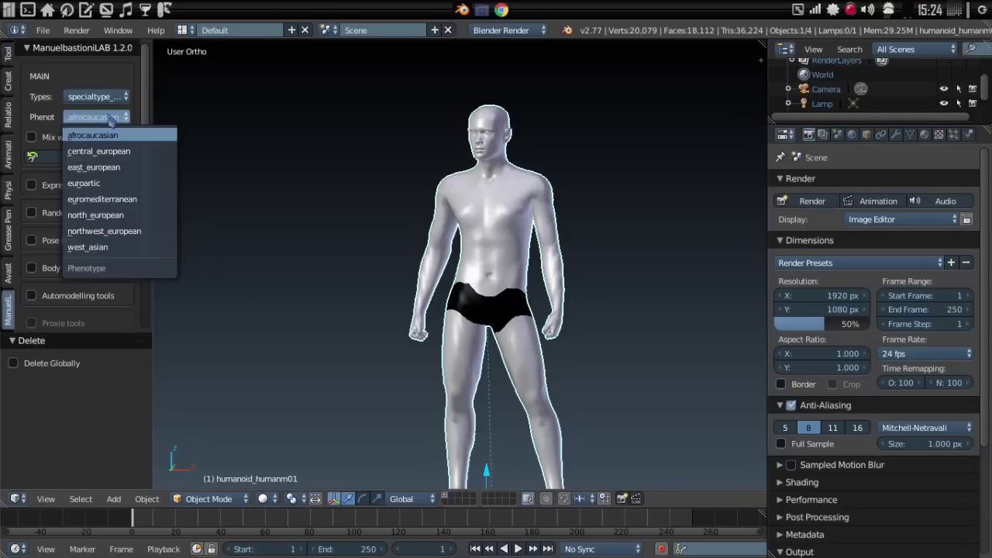
left_click(102, 98)
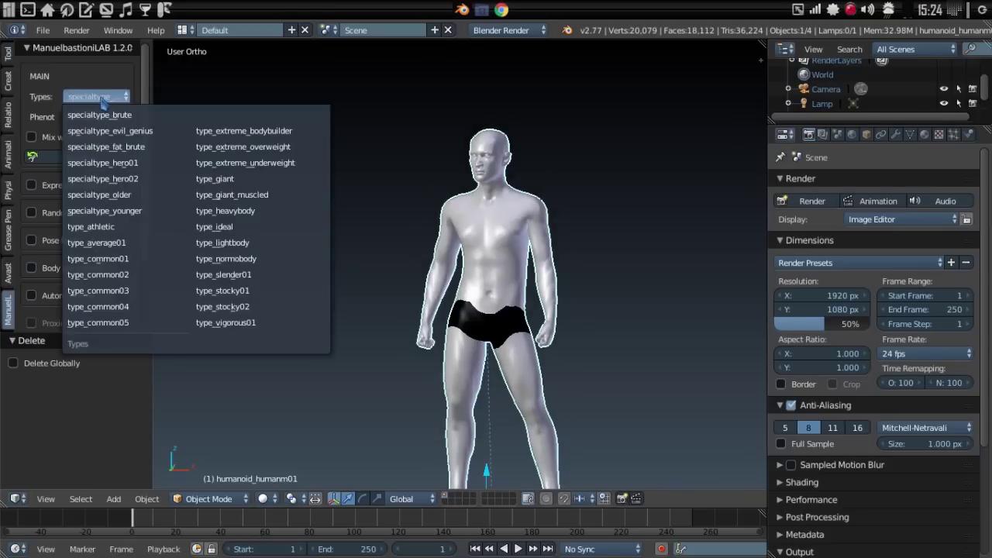
left_click(220, 210)
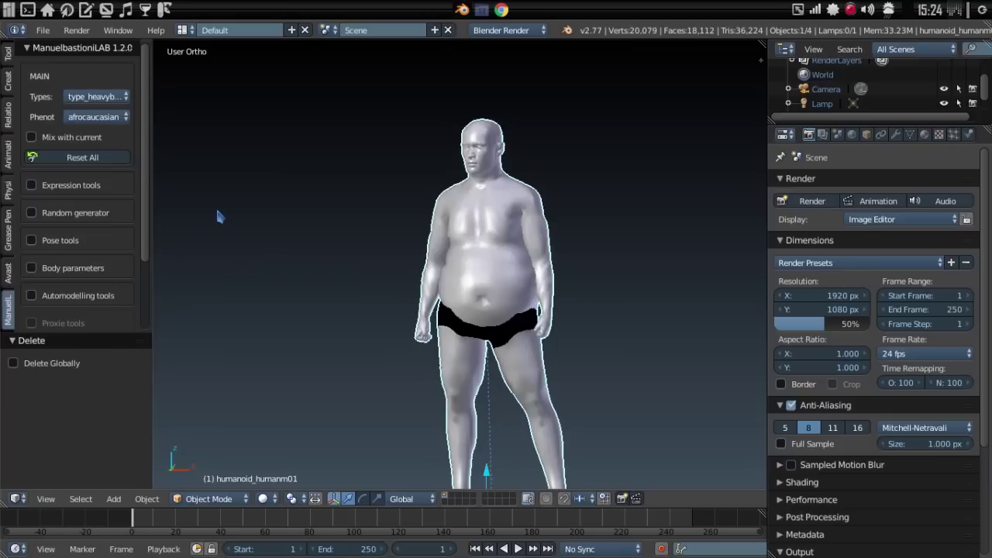
left_click(114, 96)
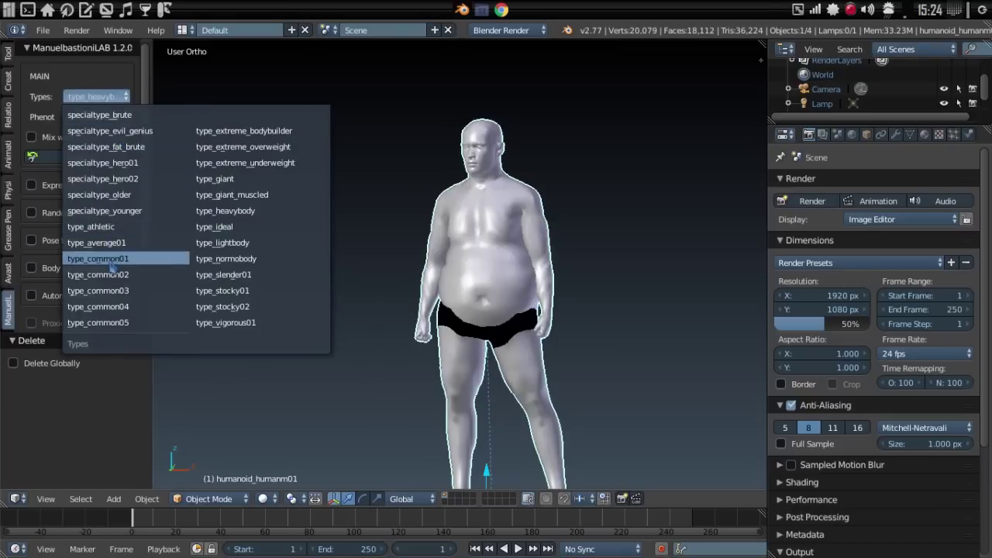
left_click(118, 131)
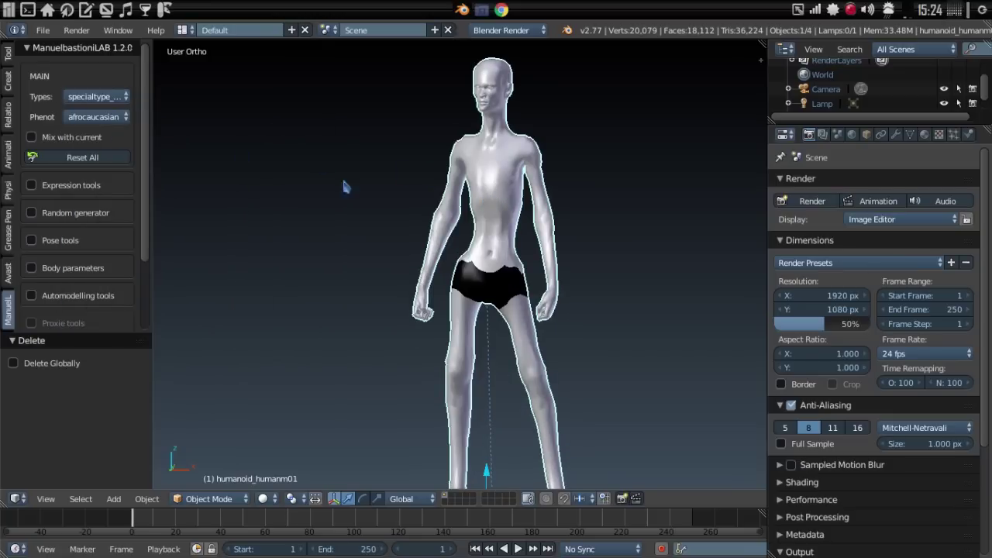
Set the character's body type to type_athletic with the afrocaucasian phenotype
left_click(97, 96)
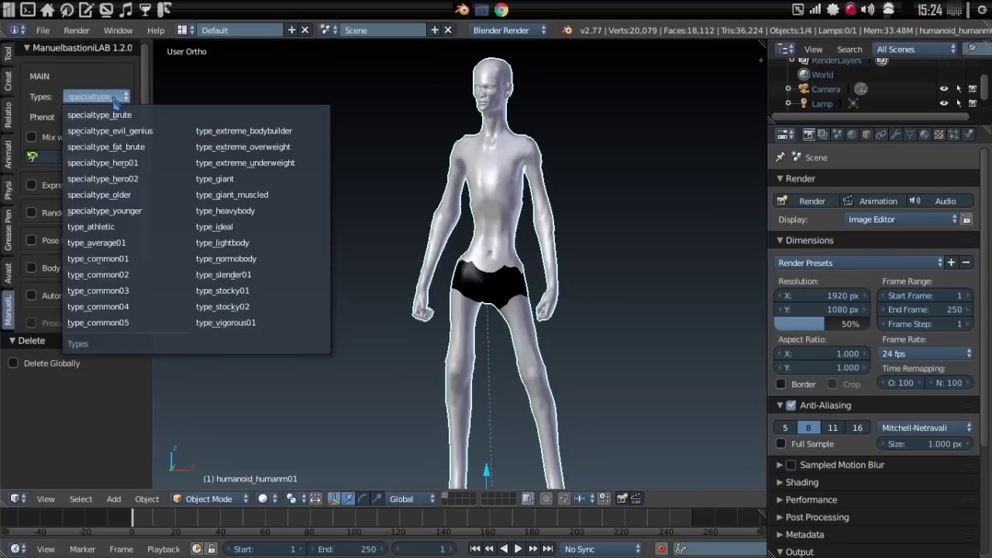
left_click(117, 226)
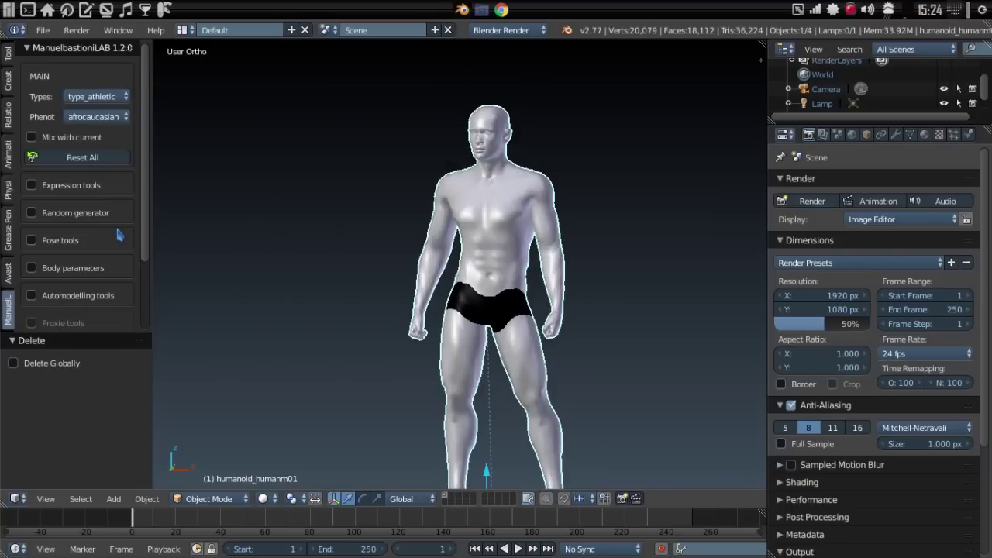
left_click(115, 96)
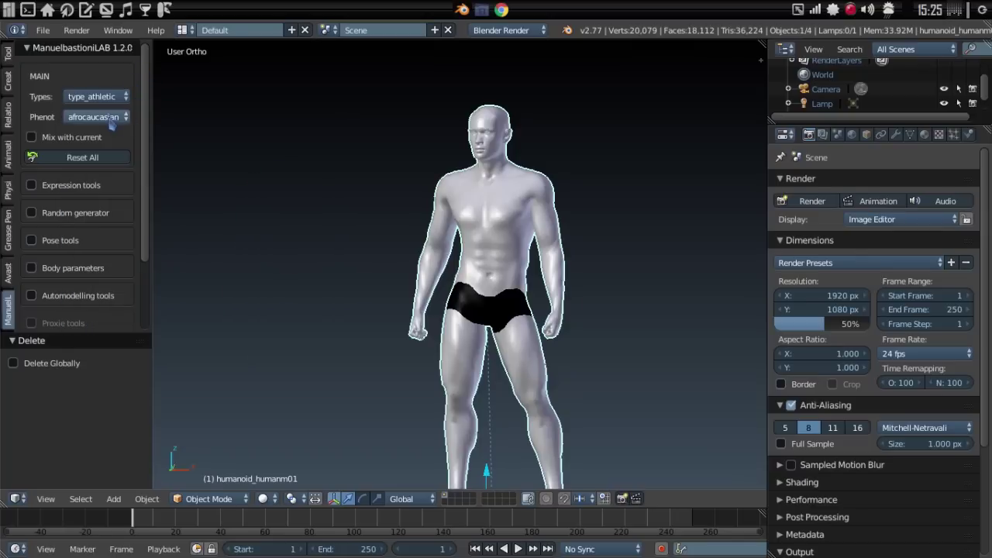
left_click(111, 118)
left_click(92, 135)
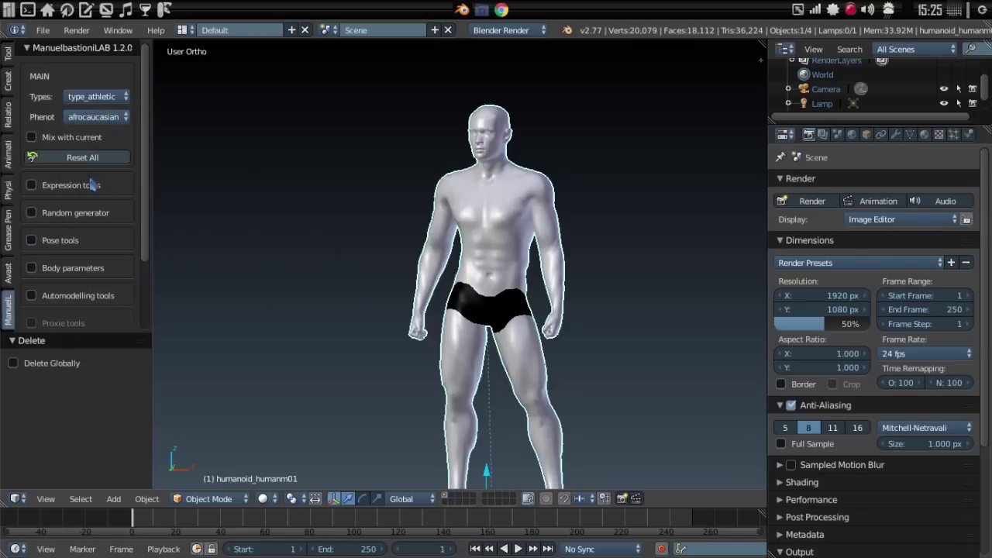
Show the Body parameters settings with the character's parameters and dimensions
left_click(71, 158)
left_click_drag(149, 100, 142, 165)
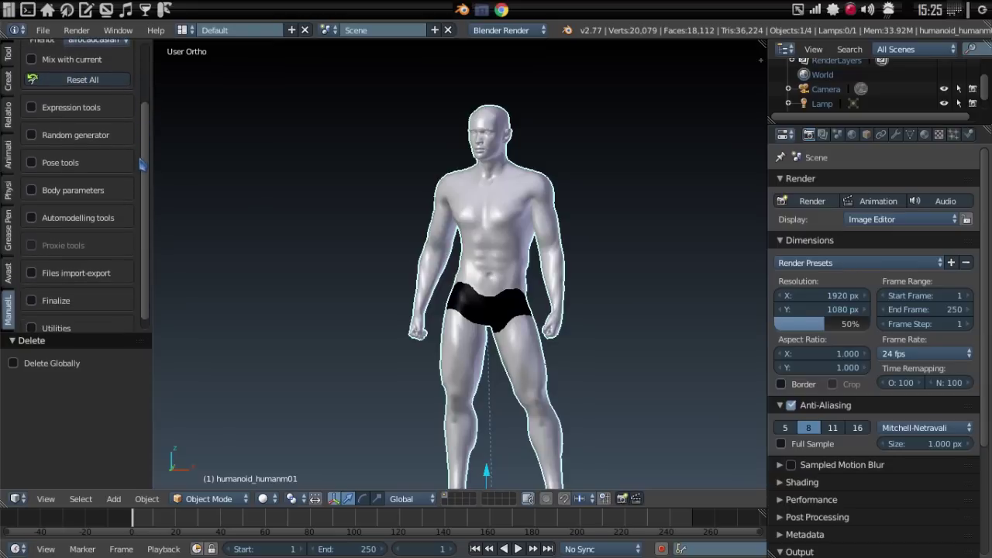
left_click(70, 190)
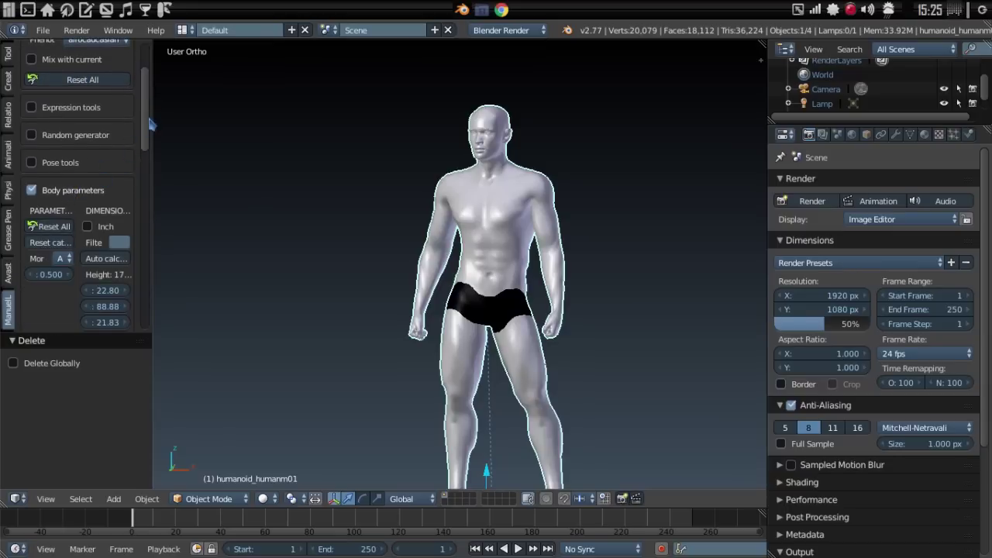
mouse_move(147, 110)
left_mouse_down()
mouse_move(133, 288)
mouse_move(151, 107)
left_mouse_up()
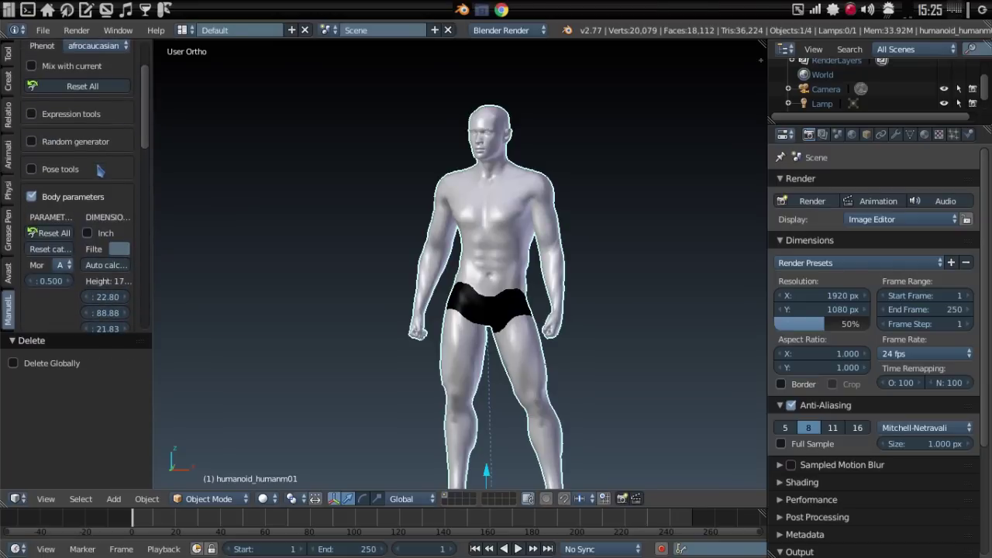
Show the settings of the Expression tools, Random generator and Pose tools for the character
left_click(62, 115)
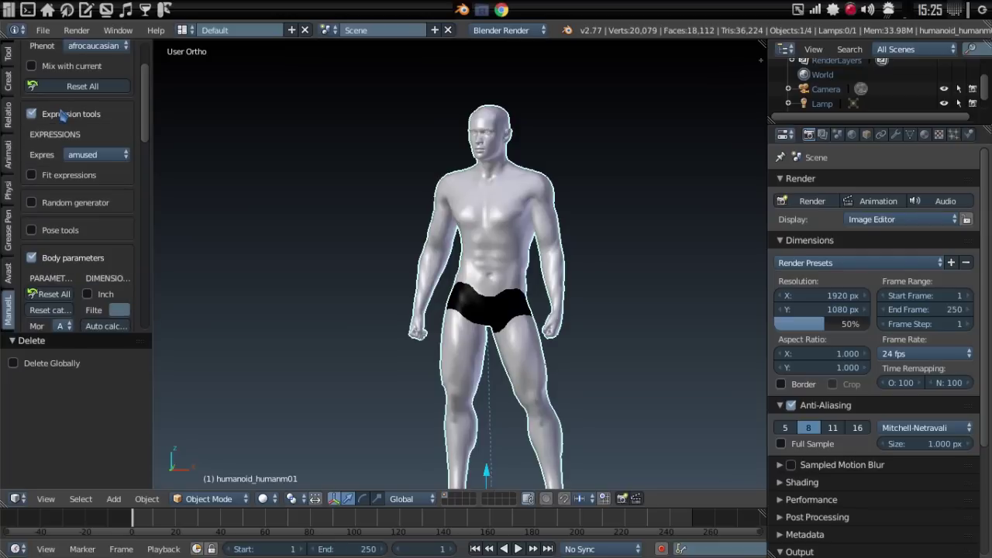
left_click(70, 204)
scroll(70, 194, "down", 6)
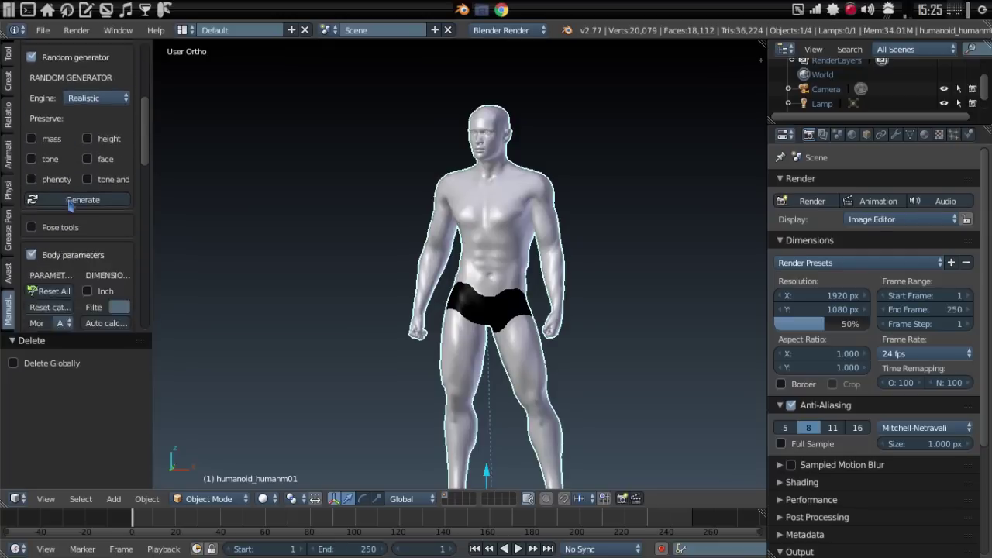
left_click(61, 169)
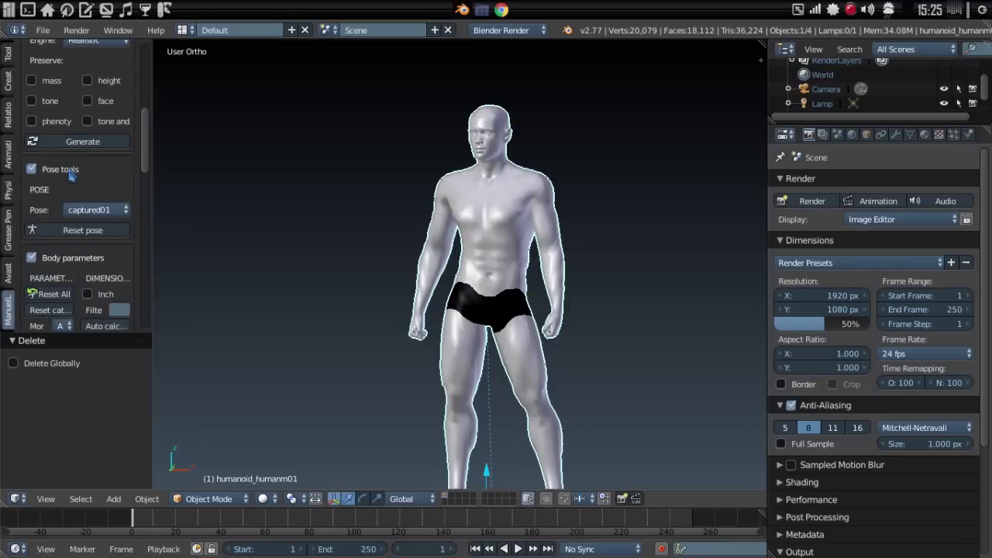
Enable the Automodelling tools and apply Auto modelling and Smooth to the athletic character
scroll(70, 176, "down", 8)
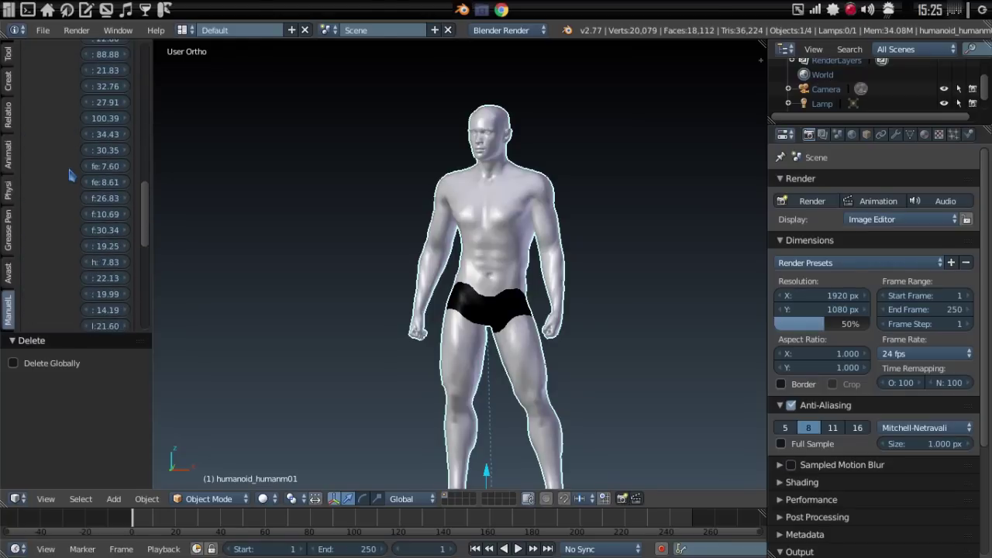
scroll(70, 176, "down", 10)
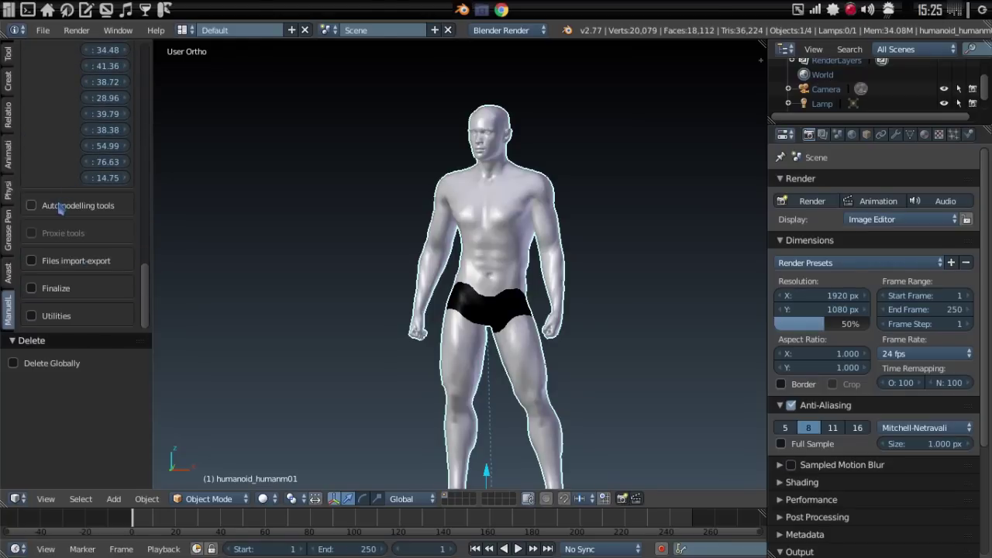
left_click(60, 208)
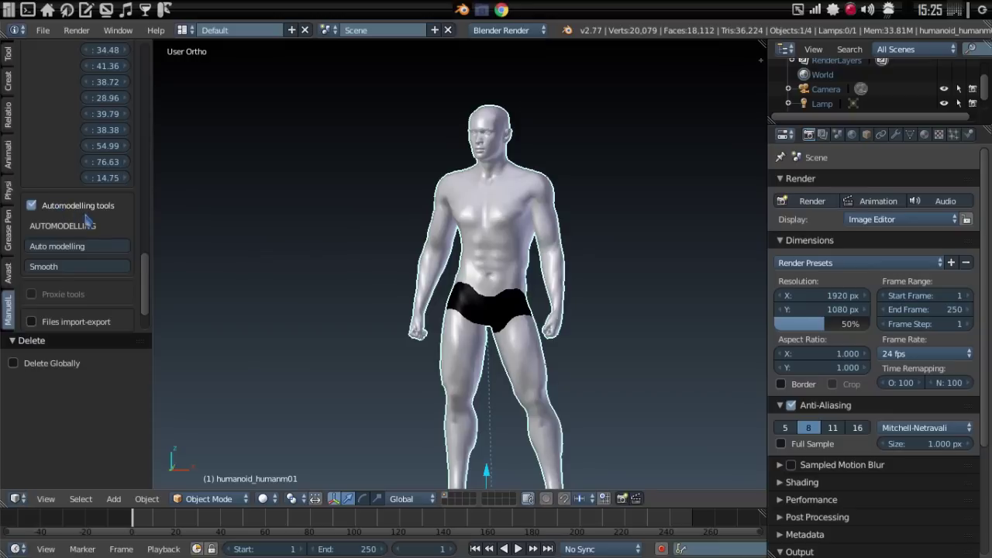
scroll(87, 219, "down", 2)
left_click(80, 185)
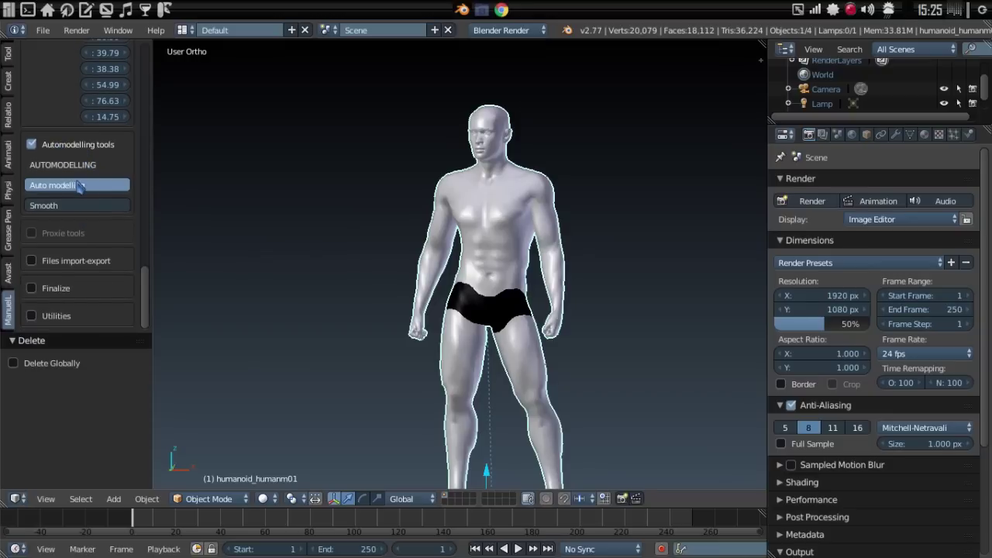
left_click(70, 206)
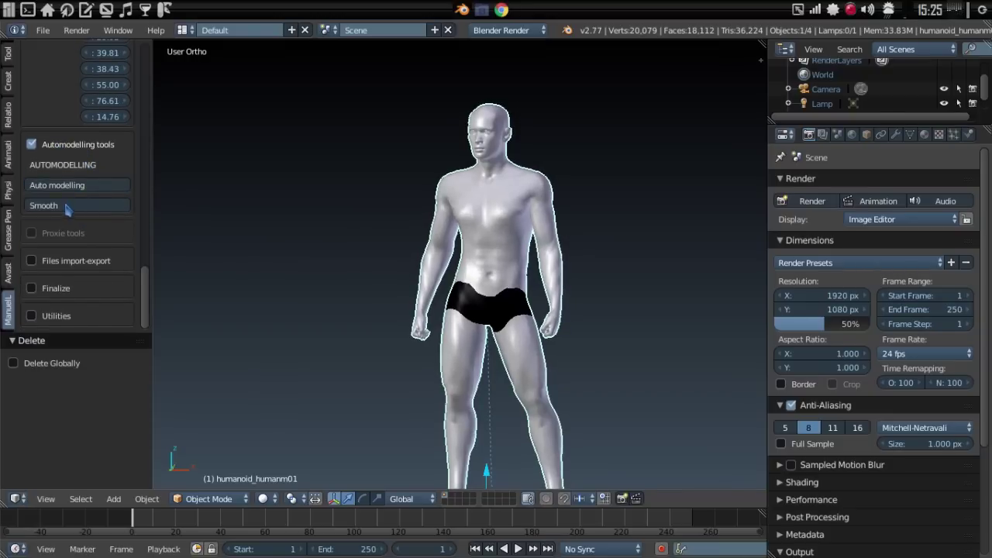
Apply several more alternating passes of Auto modelling and Smooth to the character's body
left_click(69, 187)
left_click(70, 207)
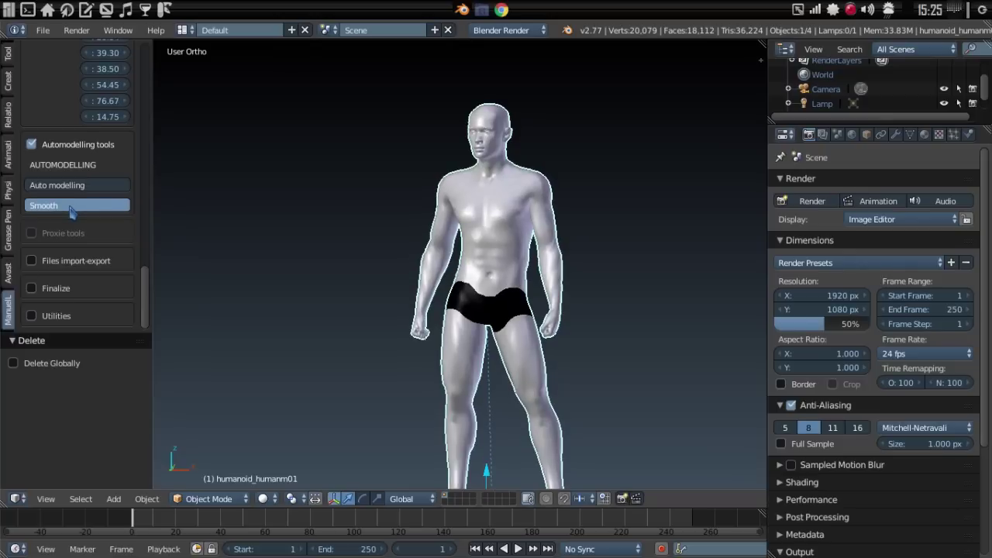
left_click(72, 186)
left_click(74, 205)
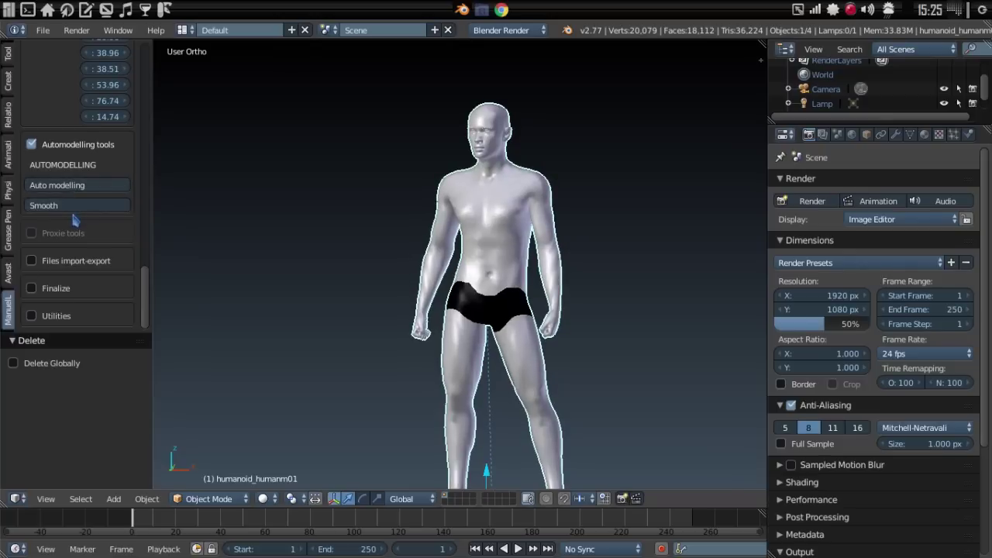
left_click(77, 189)
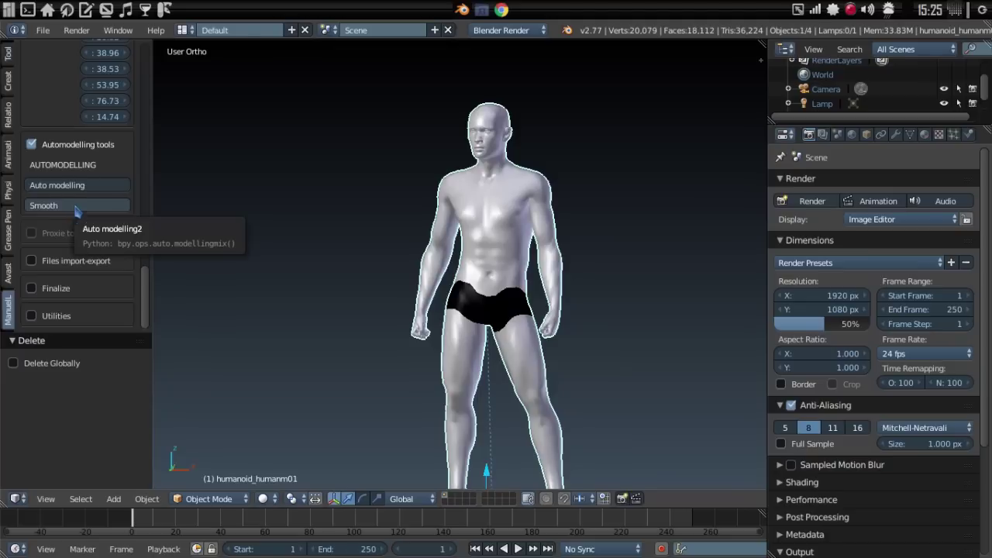
left_click(77, 189)
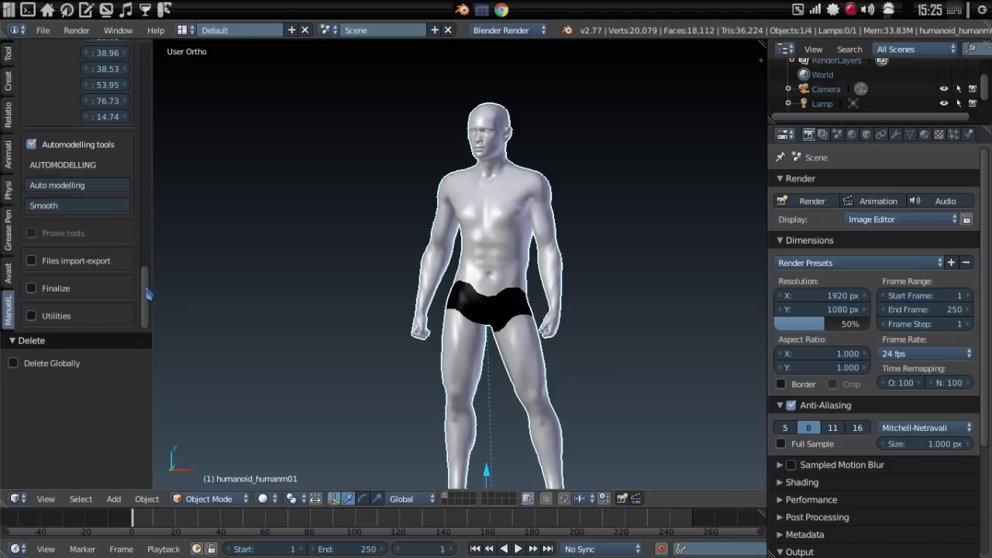
Show the Files import-export options for loading and saving character data and measures
left_click(75, 263)
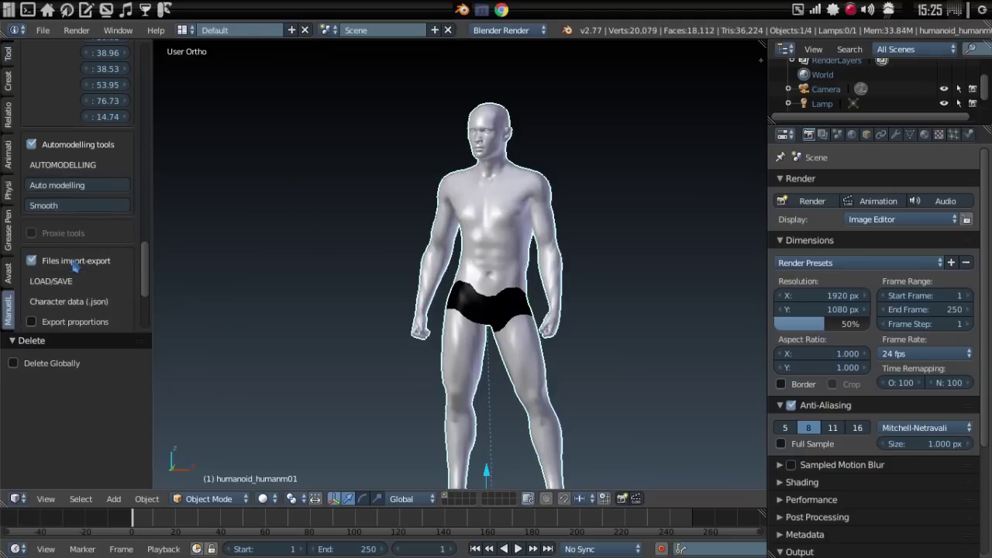
scroll(93, 255, "down", 5)
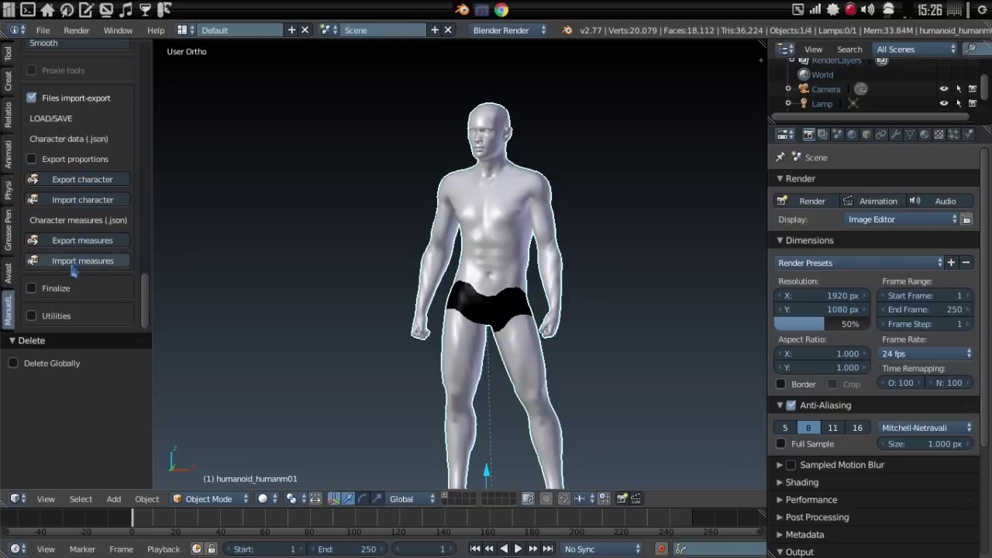
Enable the Utilities options for the character
left_click(61, 320)
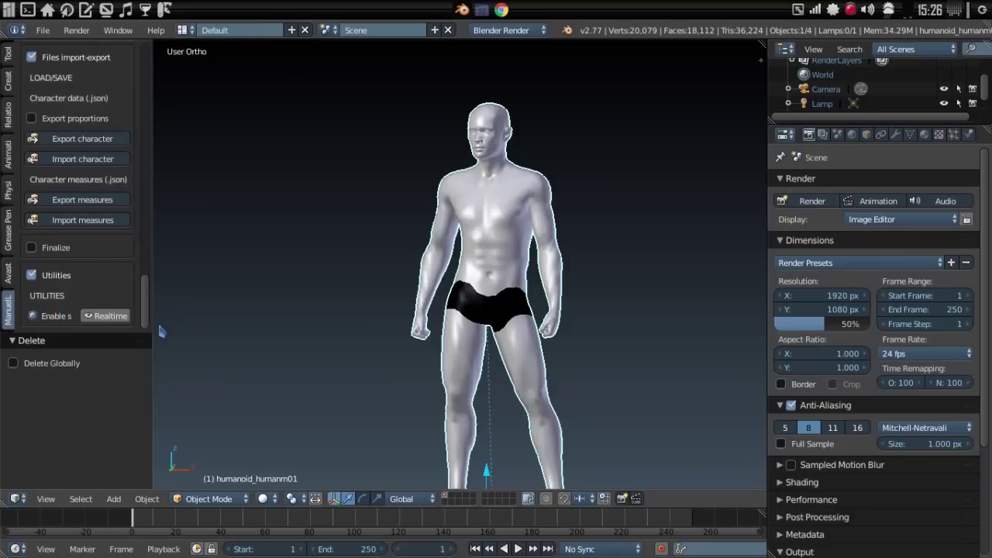
scroll(148, 302, "up", 1)
scroll(155, 85, "up", 10)
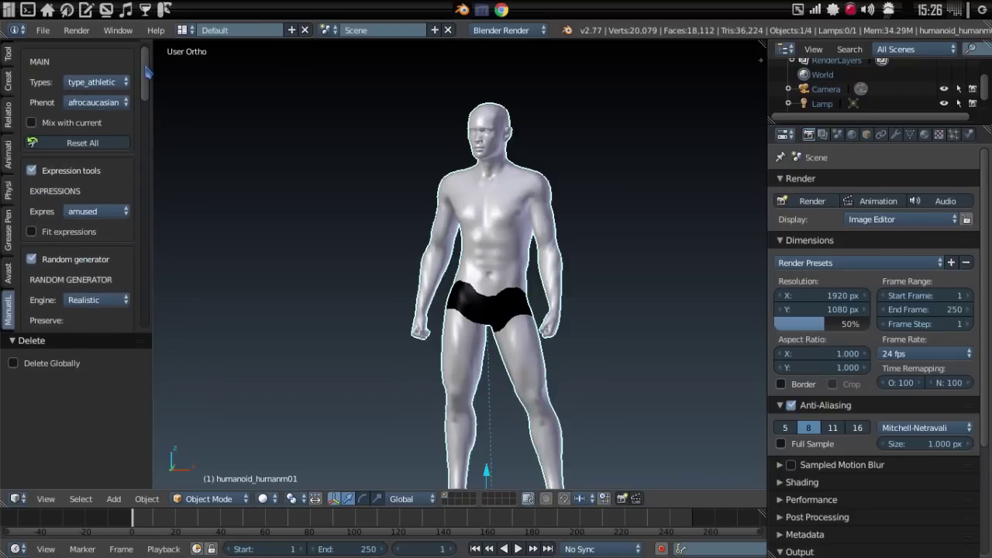
Set the character's type to type_common04 and its phenotype to euroartic
scroll(149, 71, "up", 1)
left_click(98, 100)
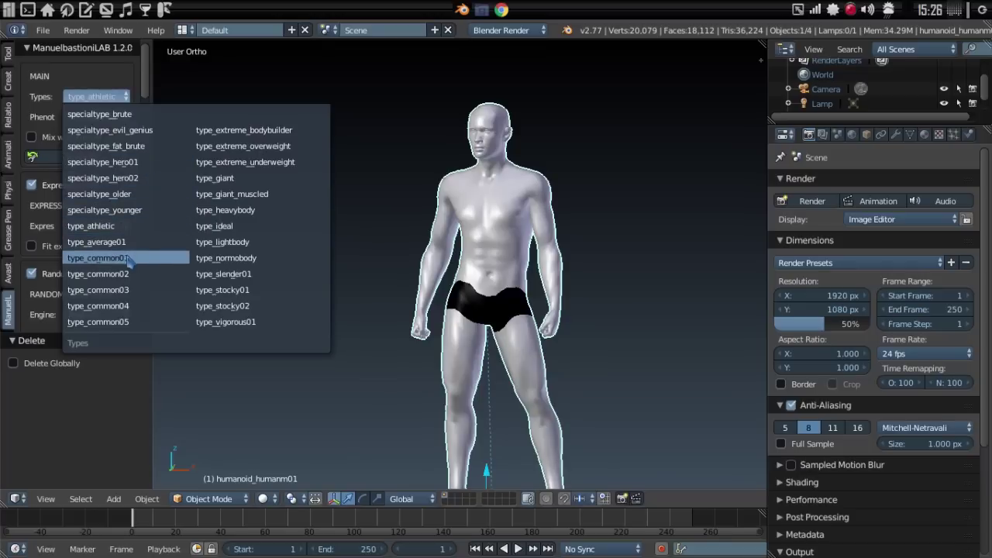
left_click(122, 310)
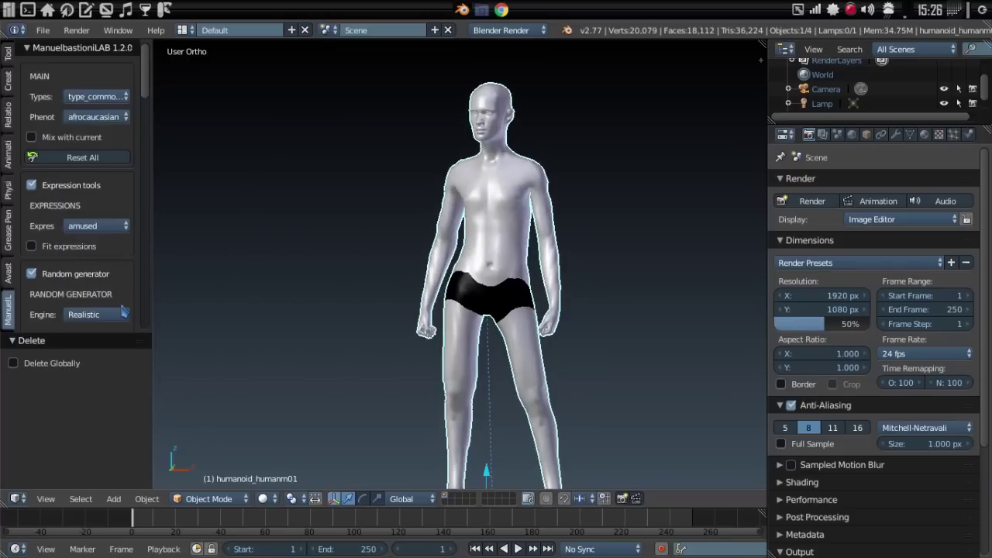
left_click(116, 118)
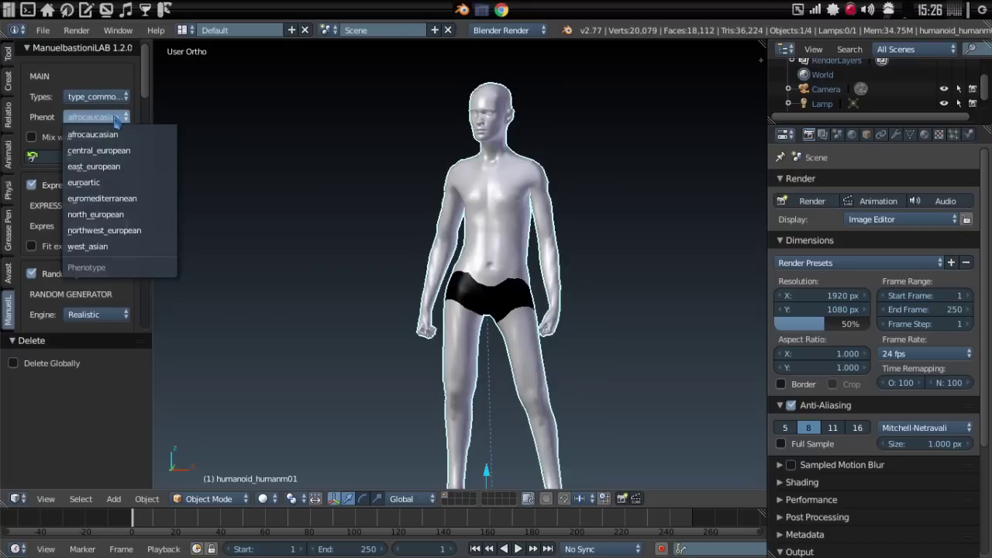
left_click(105, 182)
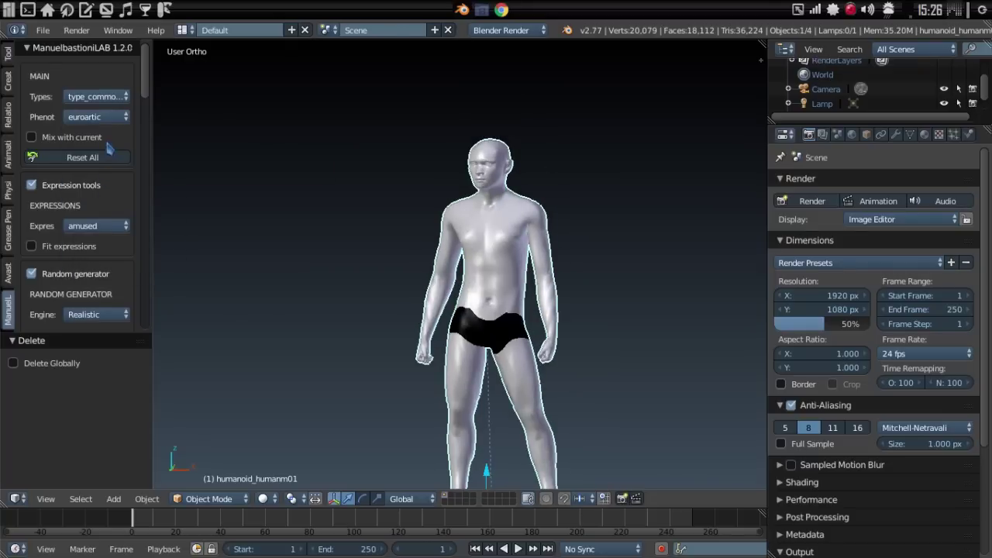
Set the random generator's engine to Extreme and generate three random characters in succession
left_click(97, 159)
left_click_drag(144, 91, 143, 118)
left_click(114, 179)
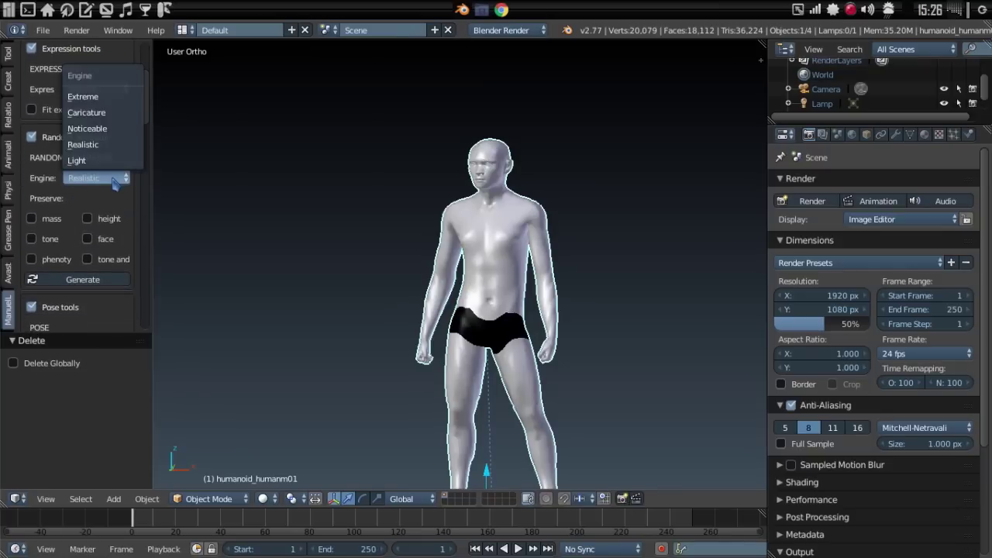
left_click(105, 99)
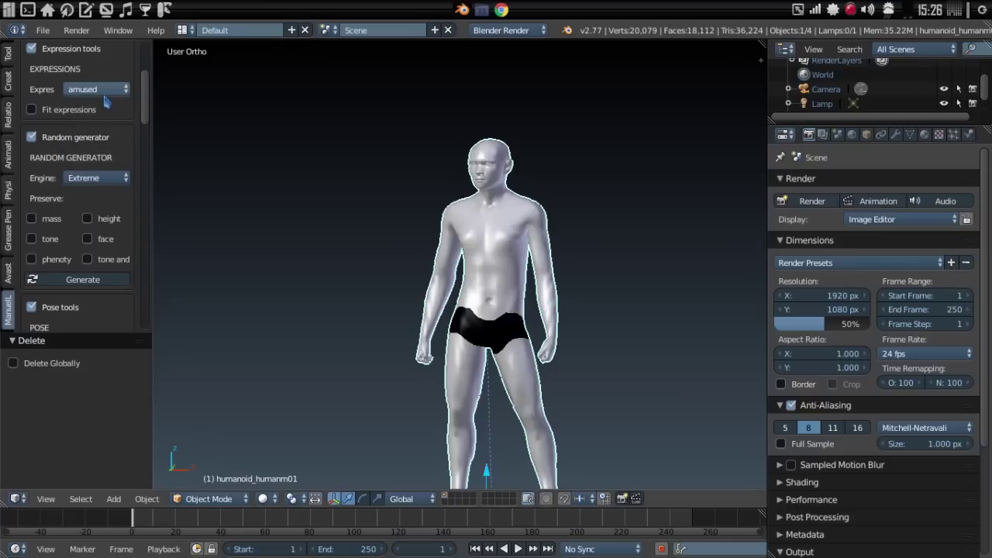
left_click(78, 282)
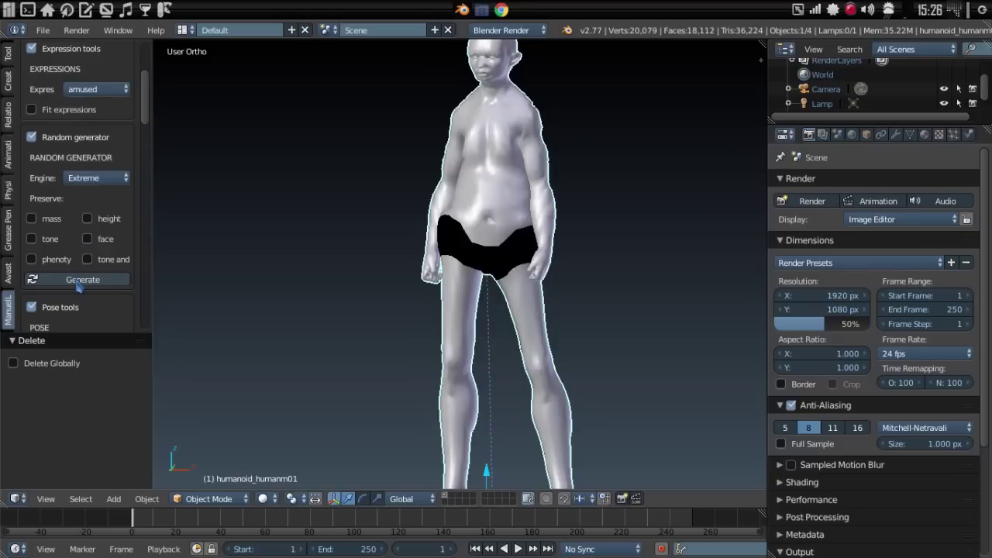
scroll(414, 179, "up", 1)
scroll(413, 179, "down", 3)
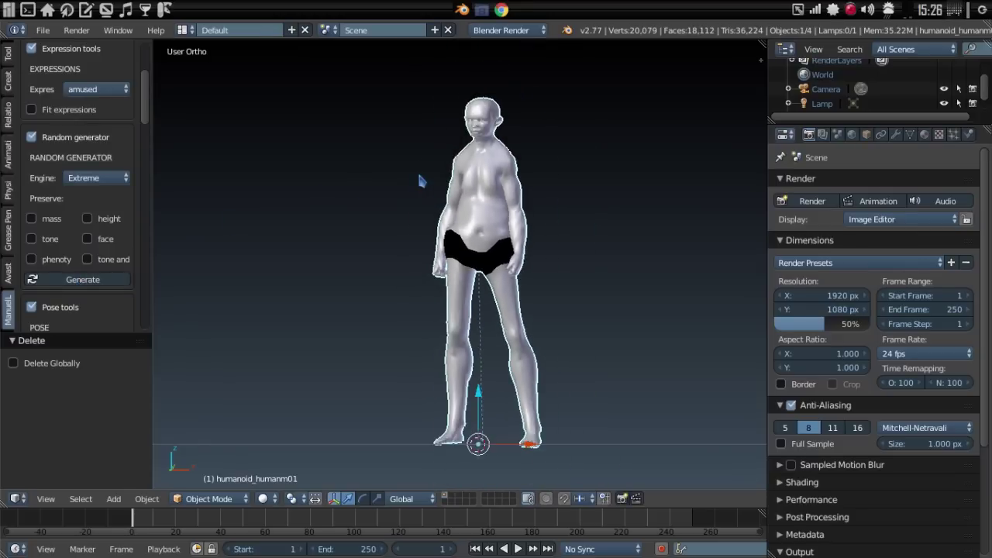
scroll(420, 180, "up", 1)
left_click(91, 281)
left_click(90, 285)
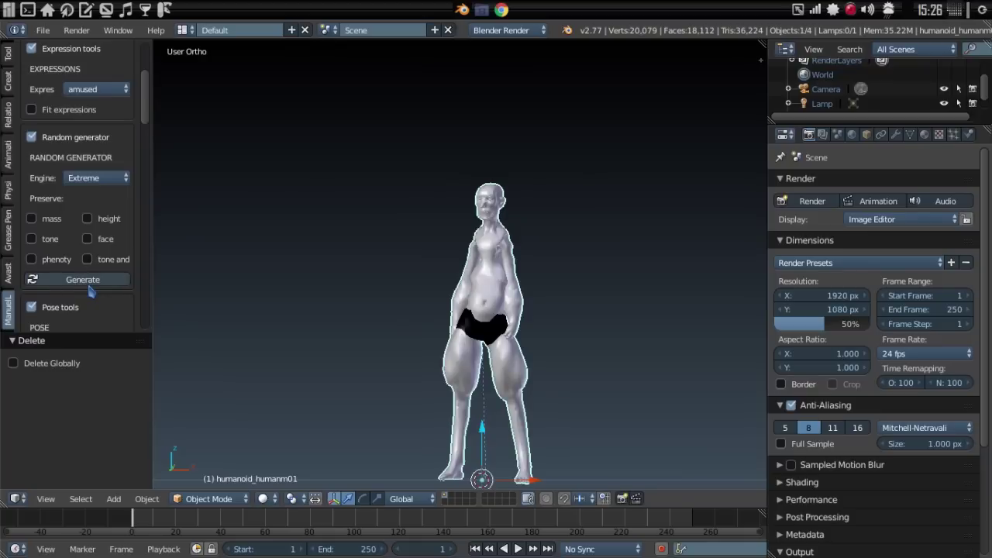
Examine the extreme random character's face and body proportions up close, from several angles and at full length
scroll(537, 222, "up", 5)
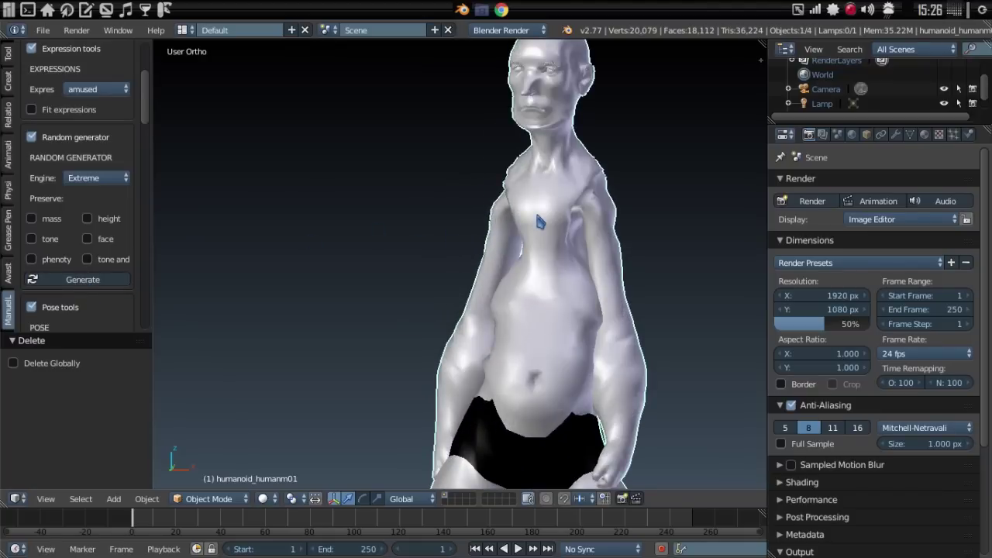
key("KP_6")
key("KP_4")
key("KP_4")
key("KP_4")
key("KP_4")
key("KP_4")
key("KP_4")
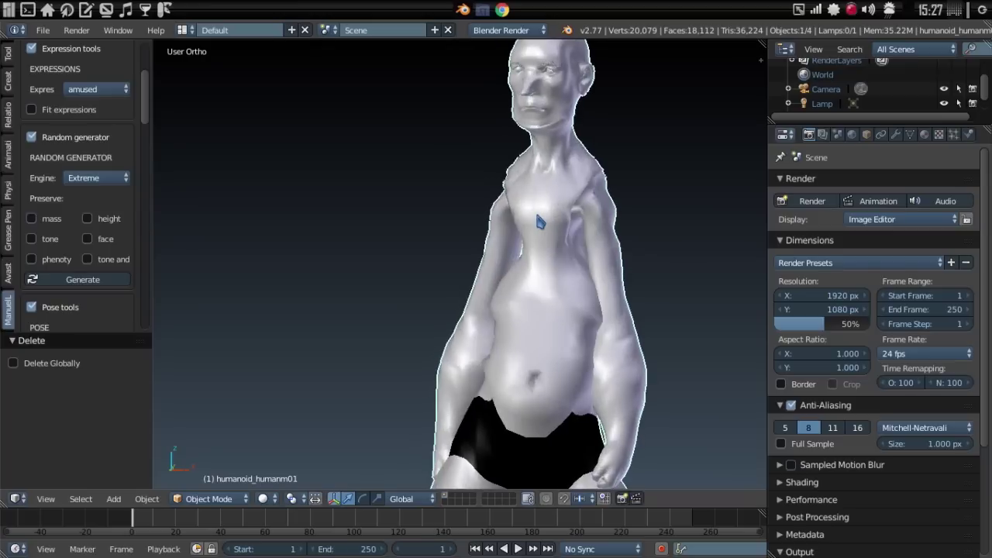
key("KP_6")
key("KP_6")
key("KP_6")
key("KP_6")
key("KP_6")
key("KP_6")
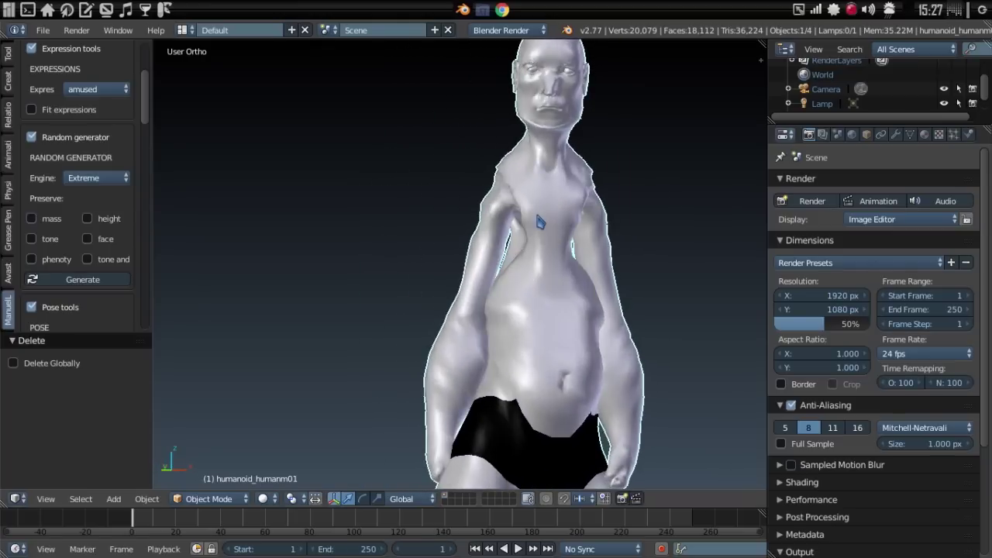
scroll(540, 222, "down", 5)
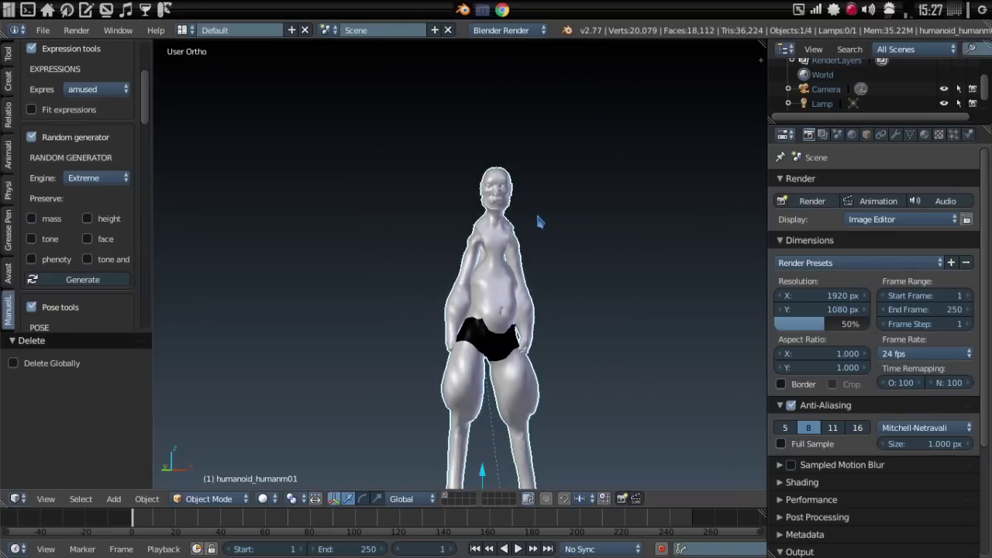
scroll(540, 223, "up", 4)
scroll(541, 222, "down", 3)
scroll(541, 223, "down", 3)
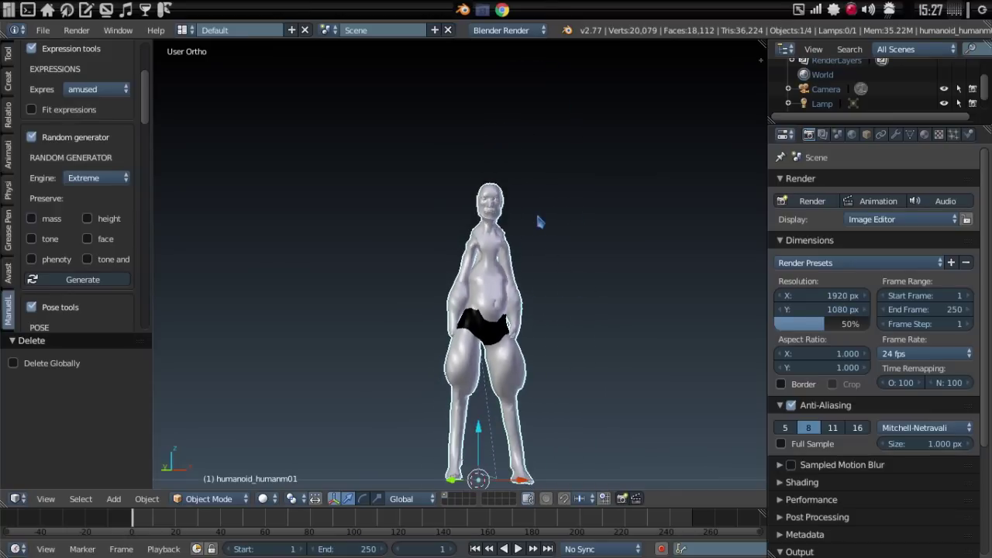
scroll(540, 222, "up", 3)
scroll(540, 223, "down", 1)
scroll(540, 222, "up", 2)
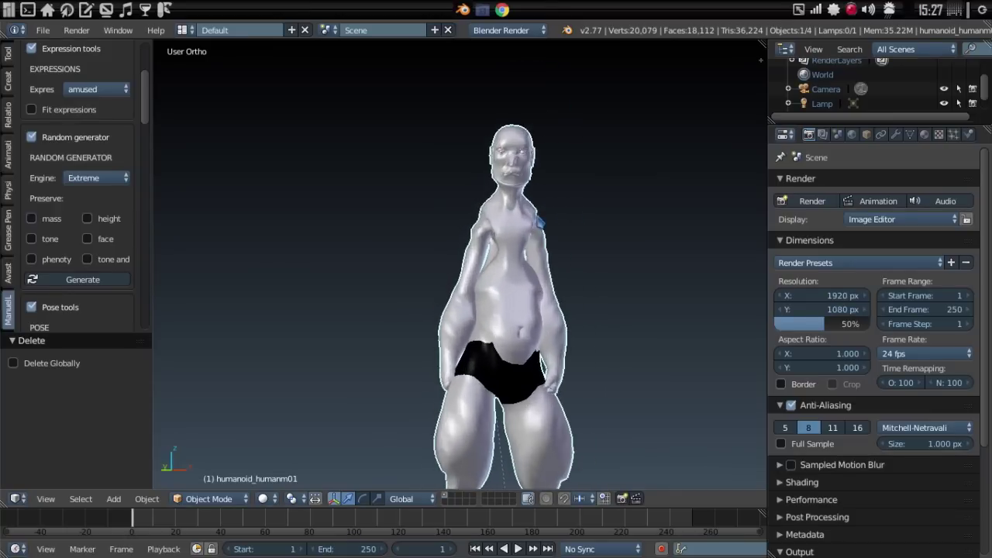
Switch the random generator's engine to Realistic and generate three random characters in succession
left_click(106, 180)
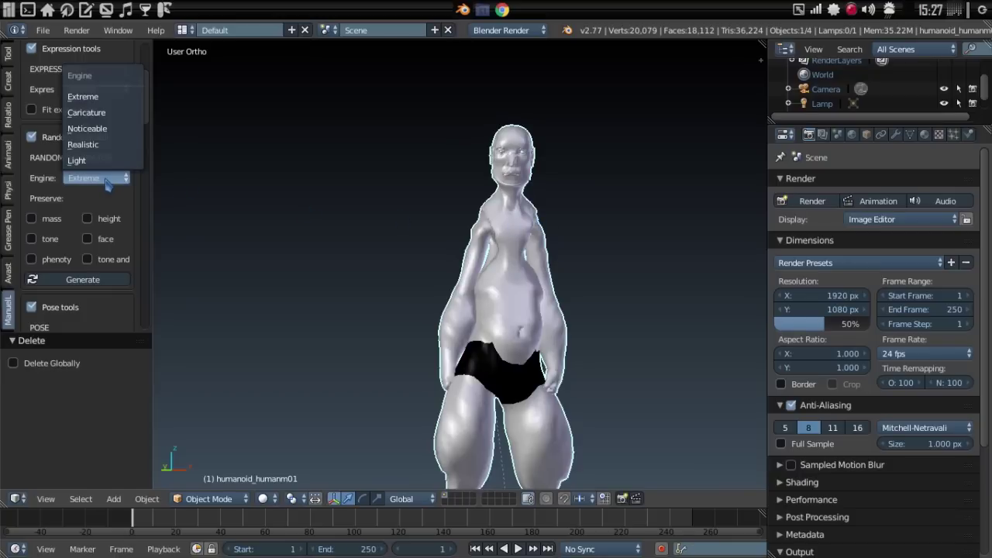
left_click(101, 145)
left_click(74, 280)
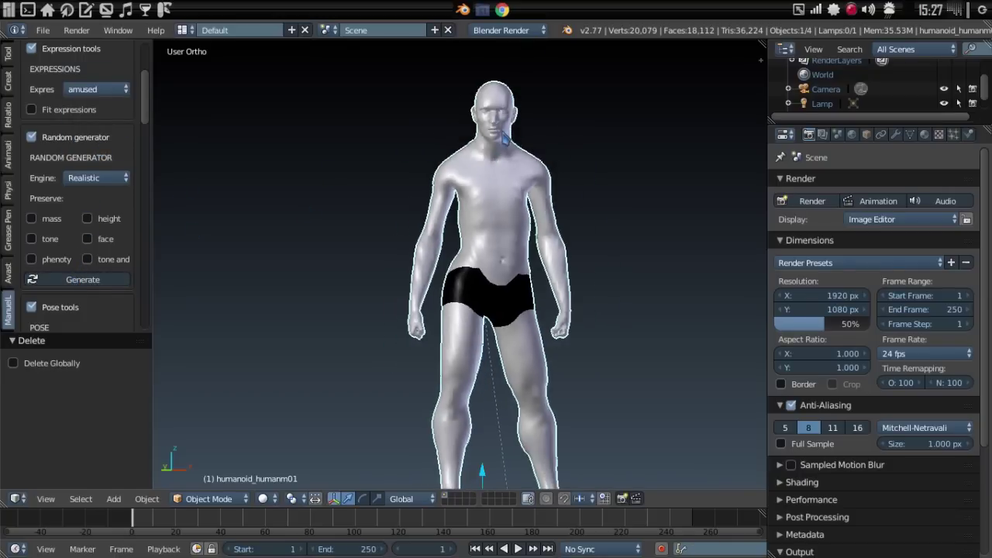
left_click(89, 284)
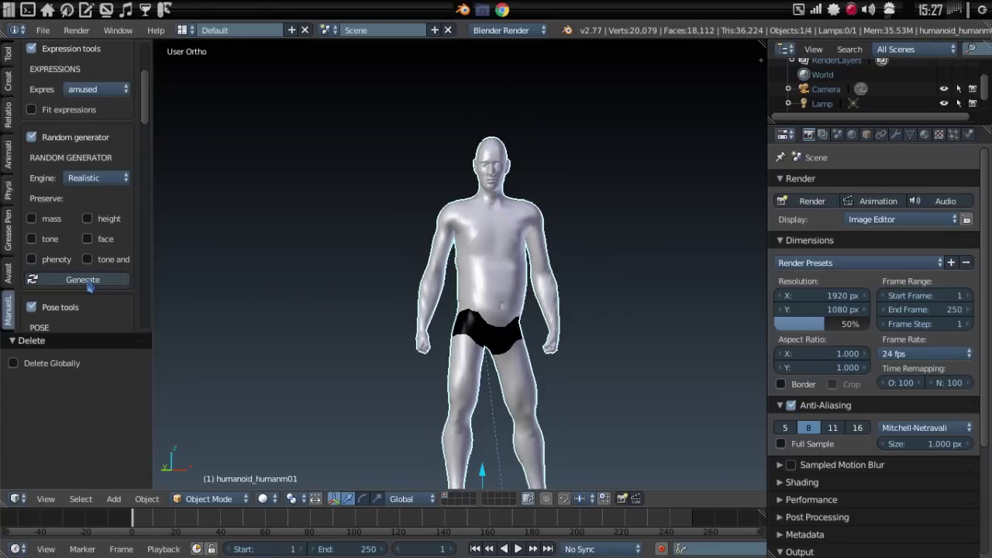
left_click(89, 286)
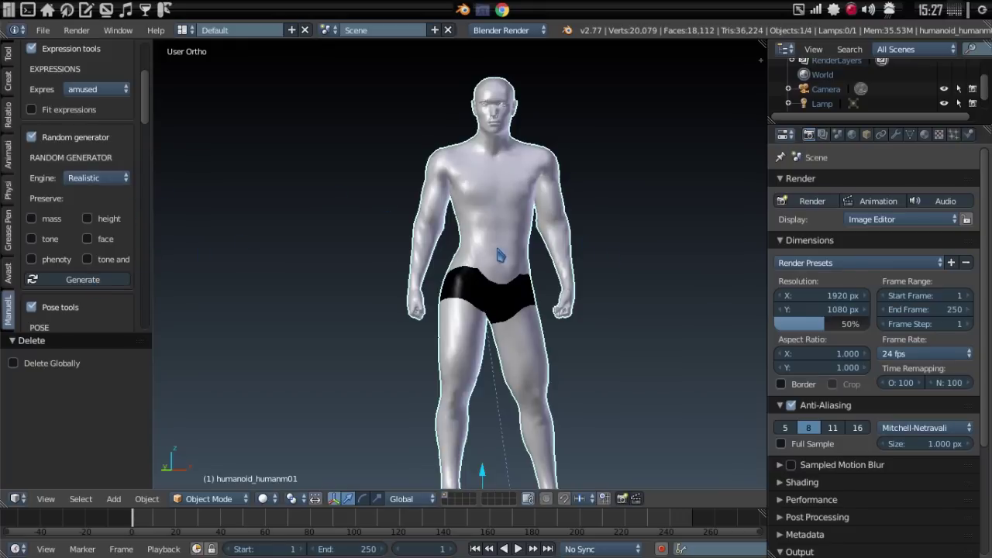
Examine the realistic random character from the side and back around to the front
key("KP_6")
key("KP_6")
key("KP_6")
key("KP_6")
key("KP_6")
key("KP_6")
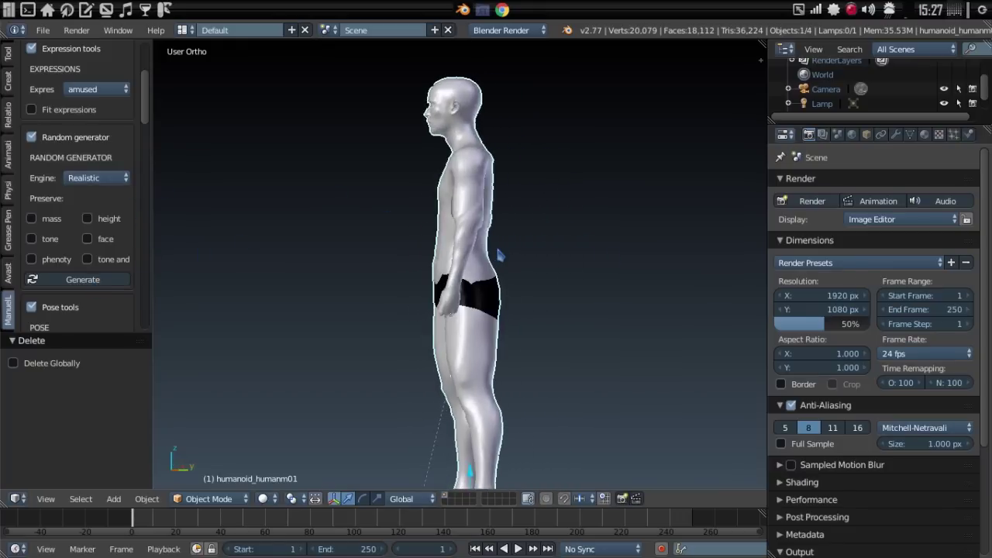
key("KP_4")
key("KP_4")
key("KP_4")
key("KP_4")
key("KP_4")
key("KP_4")
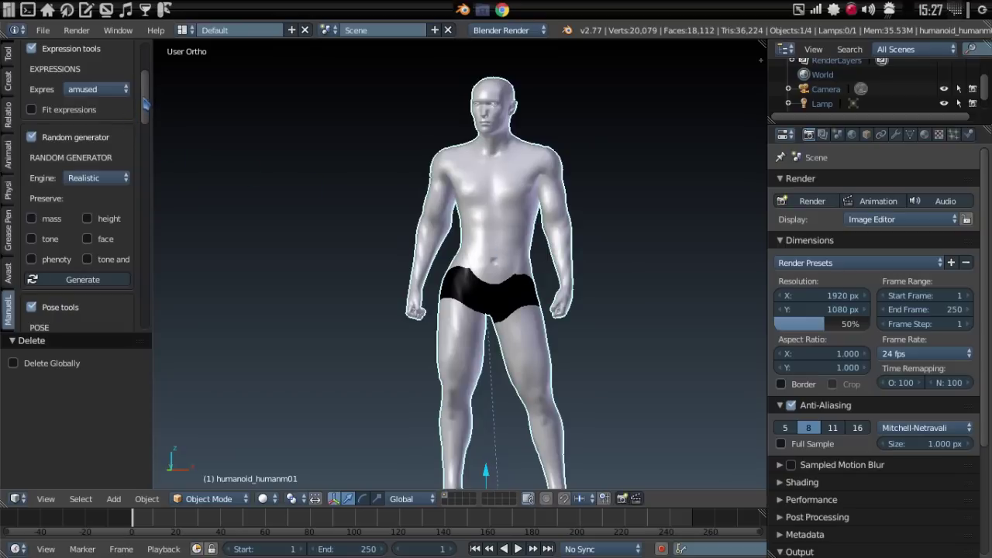
Look through the ManuelbastioniLAB settings from the main options to the body measures and back
scroll(124, 85, "up", 4)
scroll(123, 83, "up", 2)
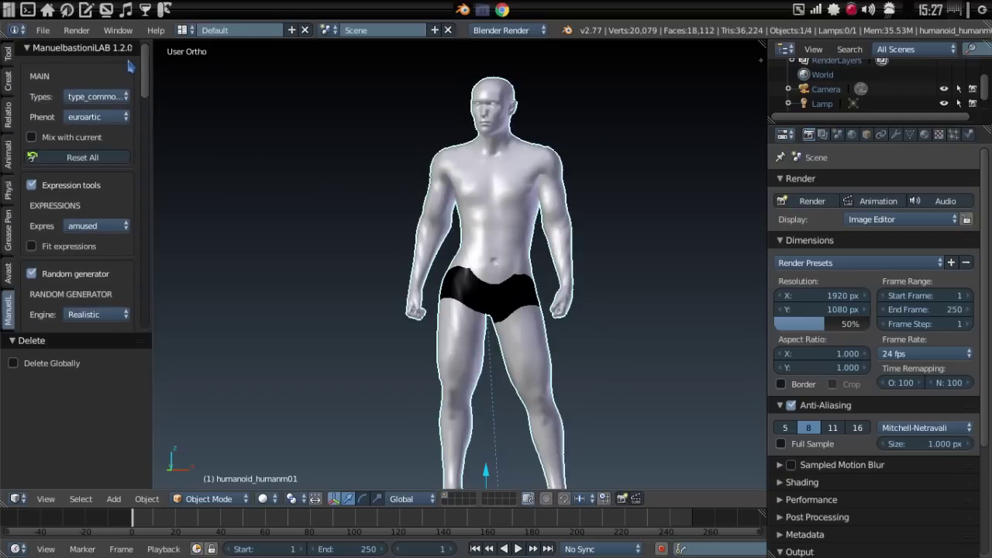
left_click_drag(143, 68, 145, 170)
scroll(144, 171, "down", 2)
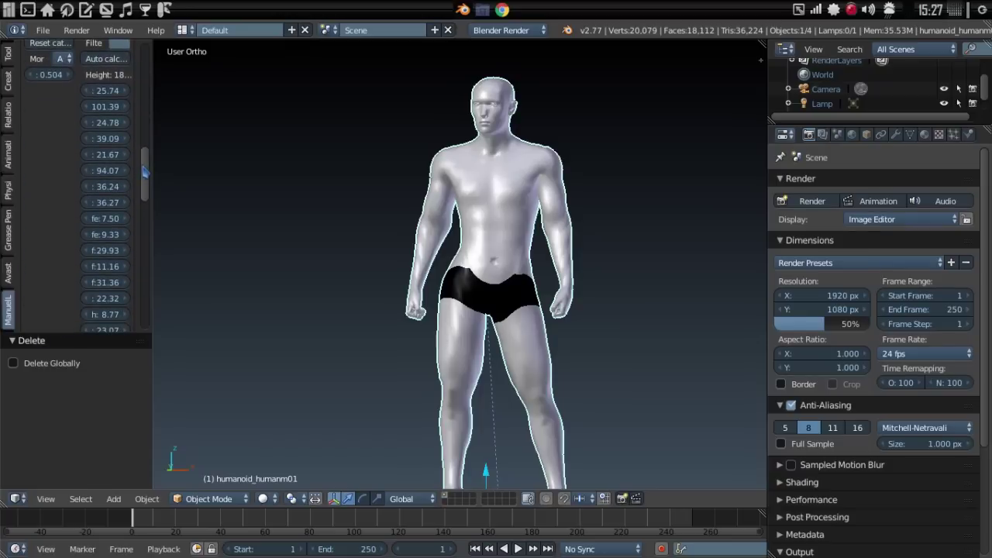
left_click_drag(144, 171, 170, 82)
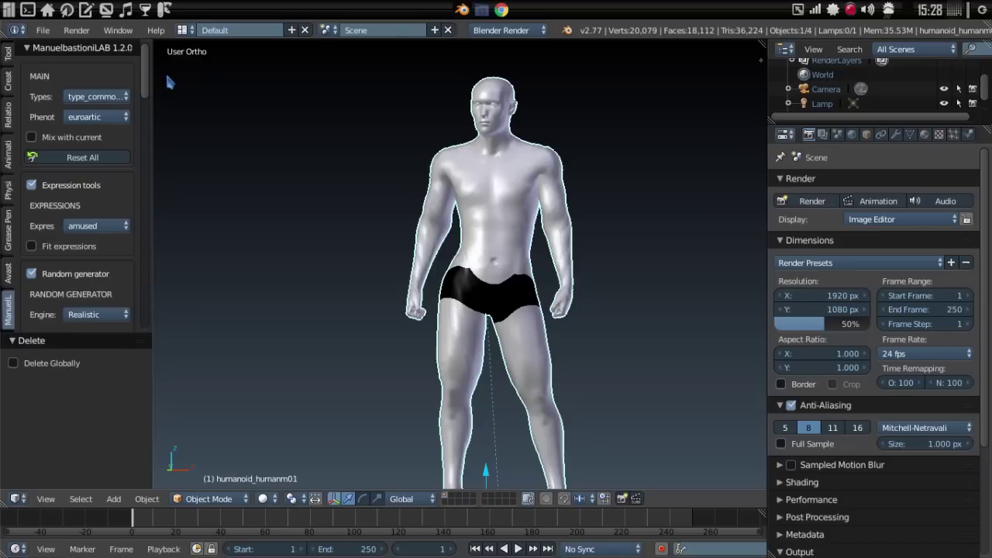
Show the Avastar tool categories, return to the ManuelbastioniLAB settings and view the whole character
left_click(8, 272)
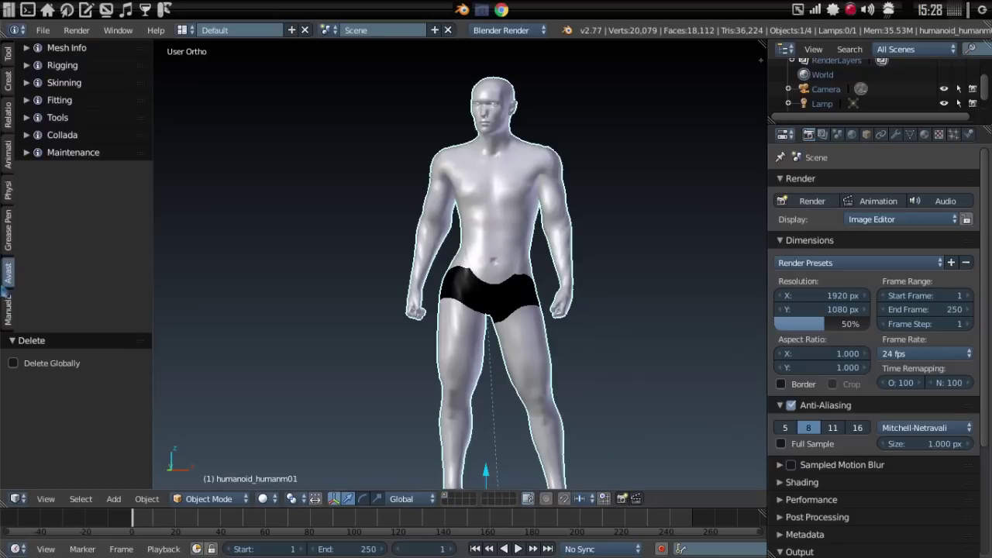
left_click(8, 308)
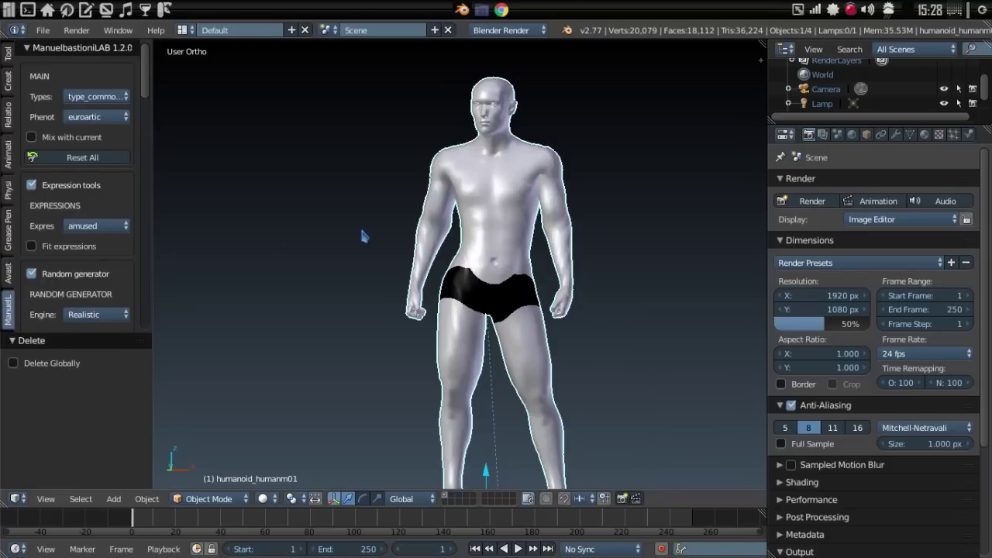
scroll(359, 226, "down", 3)
scroll(360, 225, "up", 3)
scroll(361, 233, "down", 2)
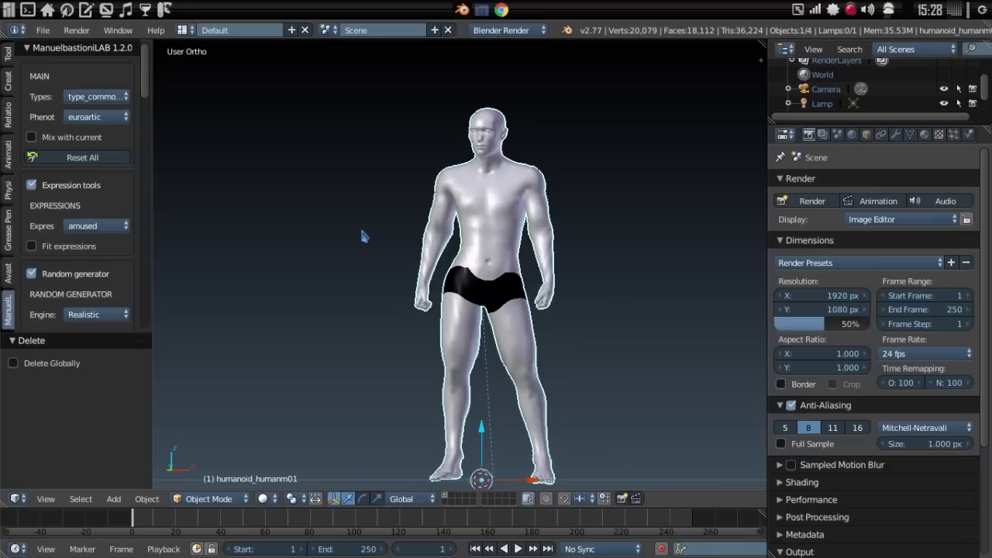